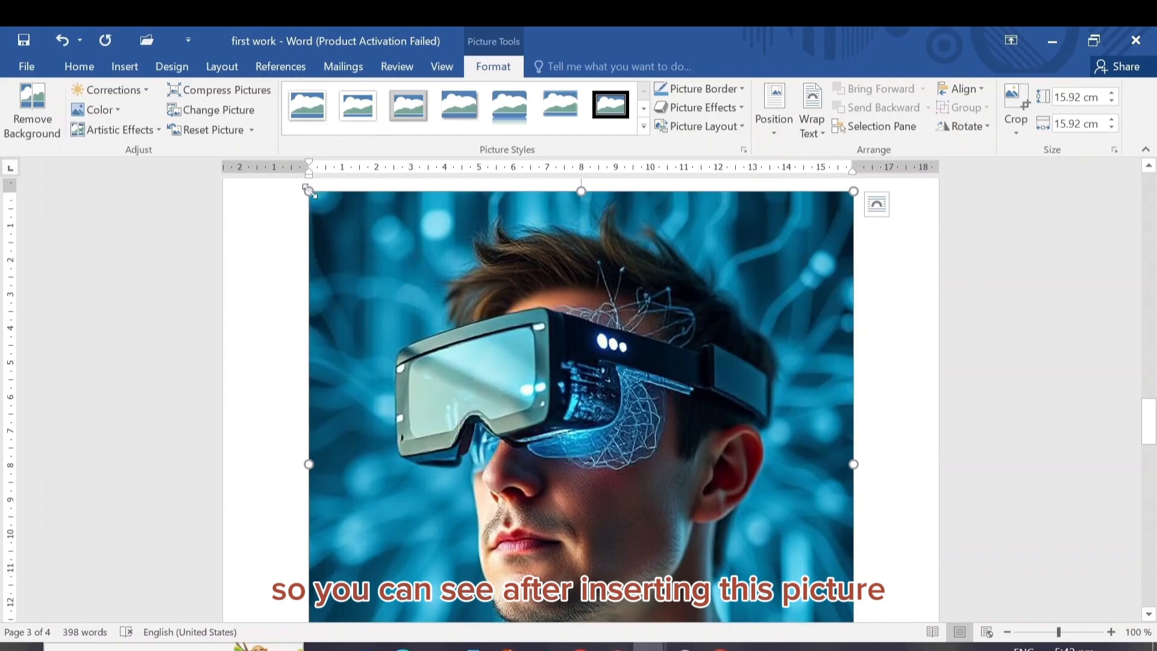
Shrink the VR headset picture above Section 5 proportionally to about 4.11 cm by 4.11 cm
drag(308, 191, 342, 272)
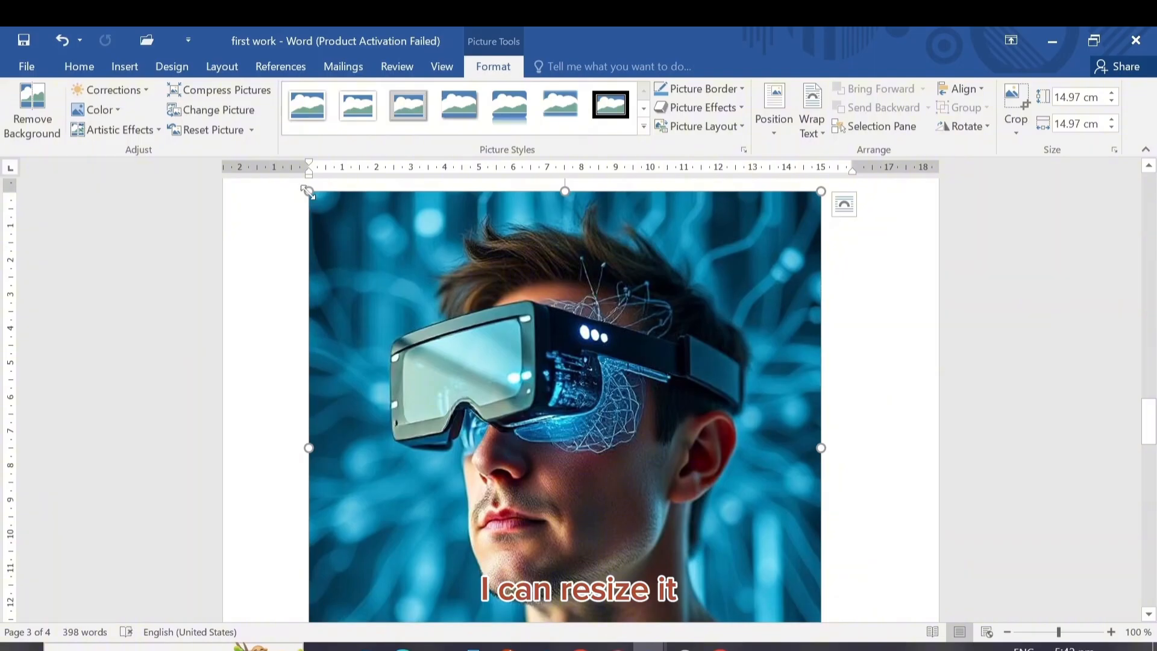
drag(307, 191, 468, 409)
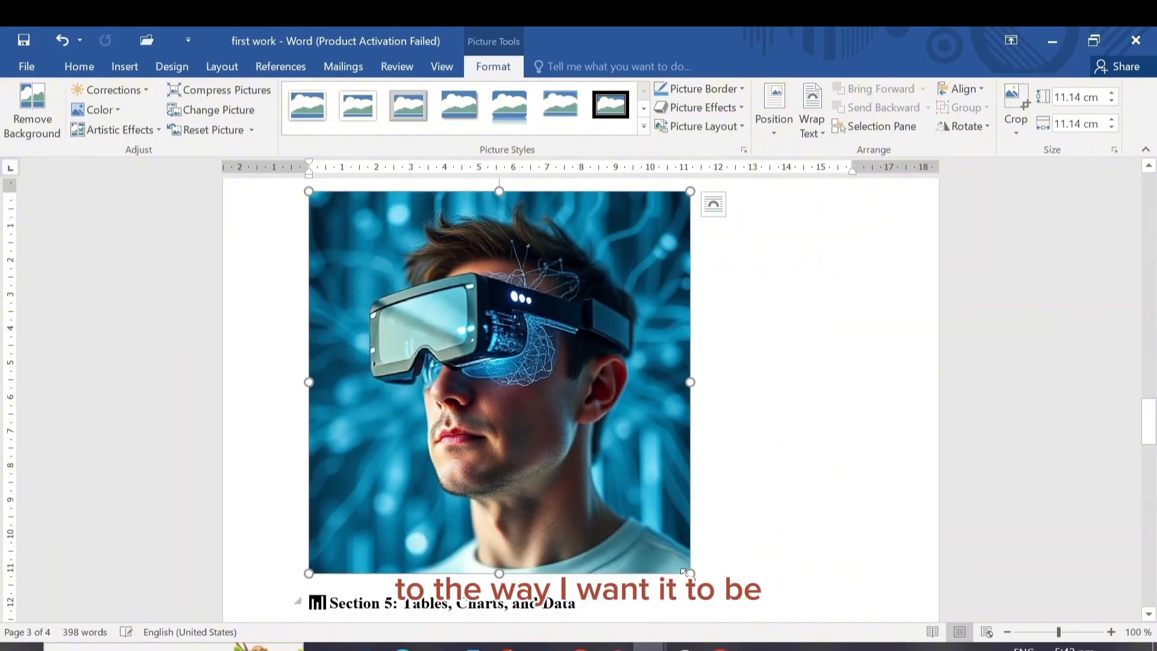
drag(689, 571, 449, 330)
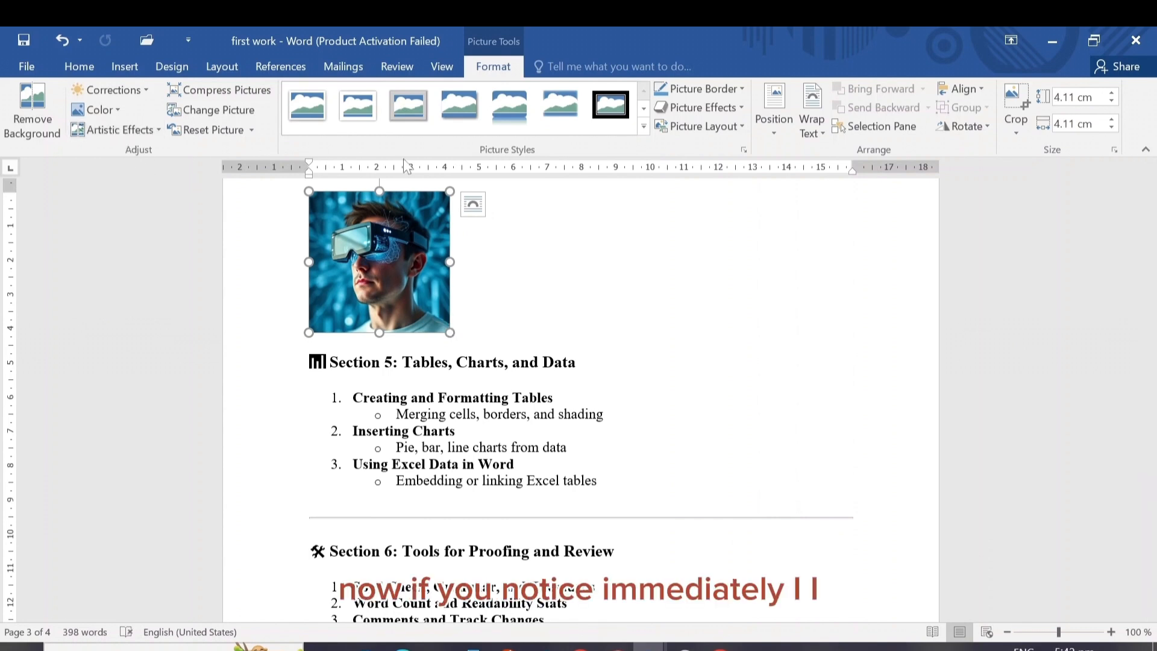
click(665, 281)
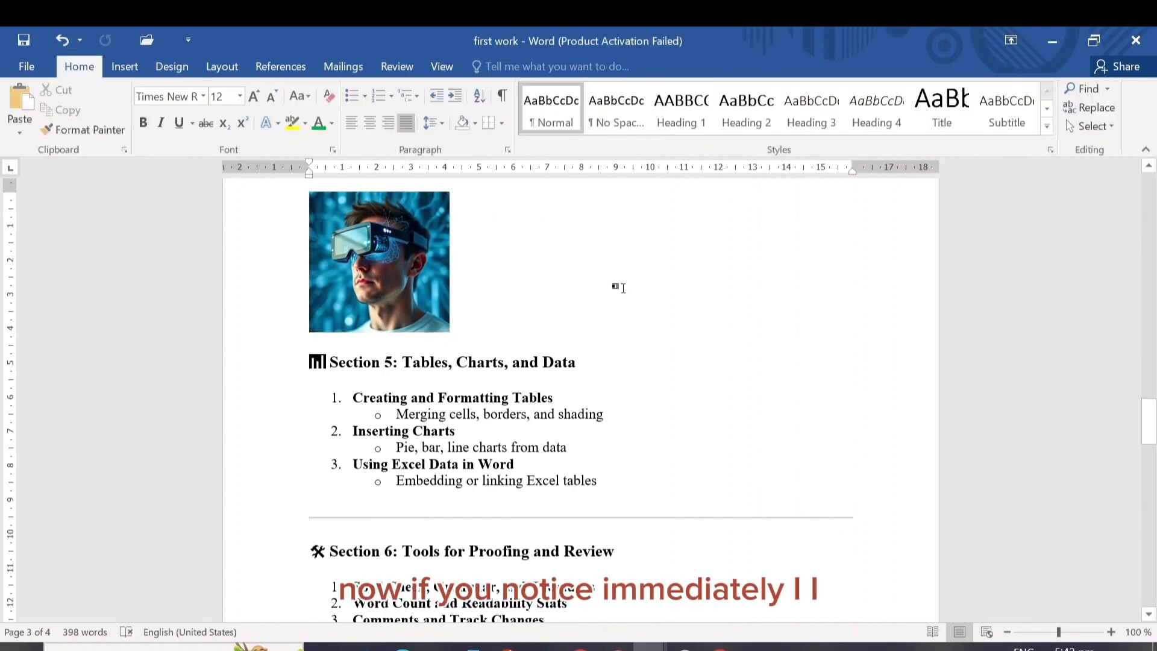
Remove the background from the VR headset picture
click(417, 270)
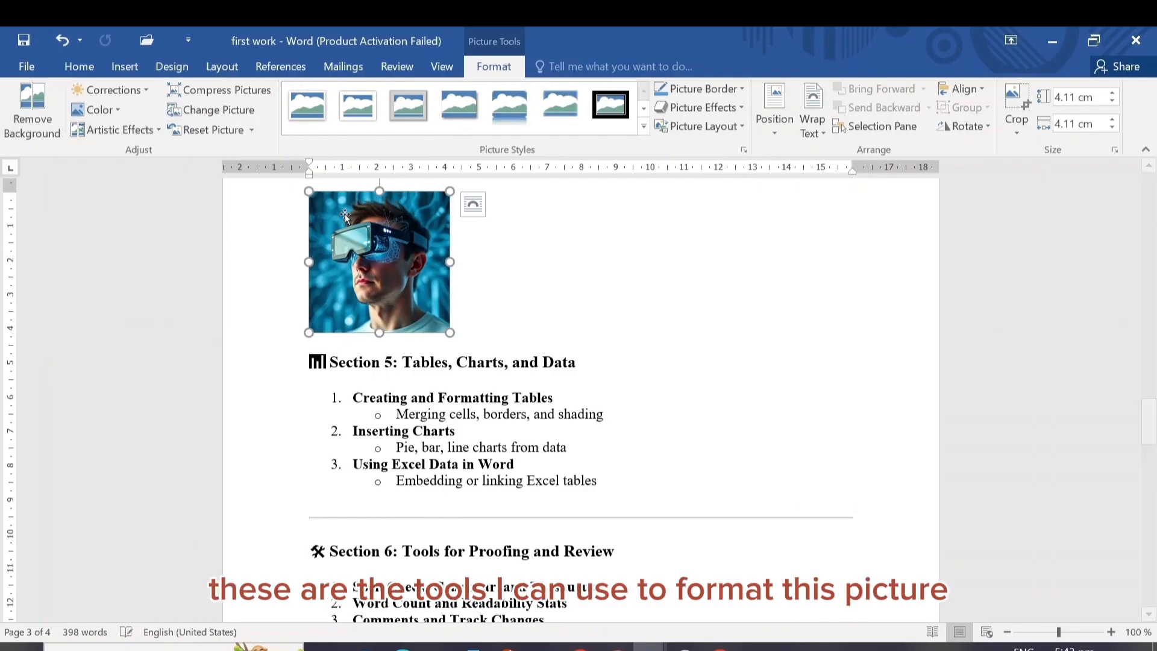
click(36, 115)
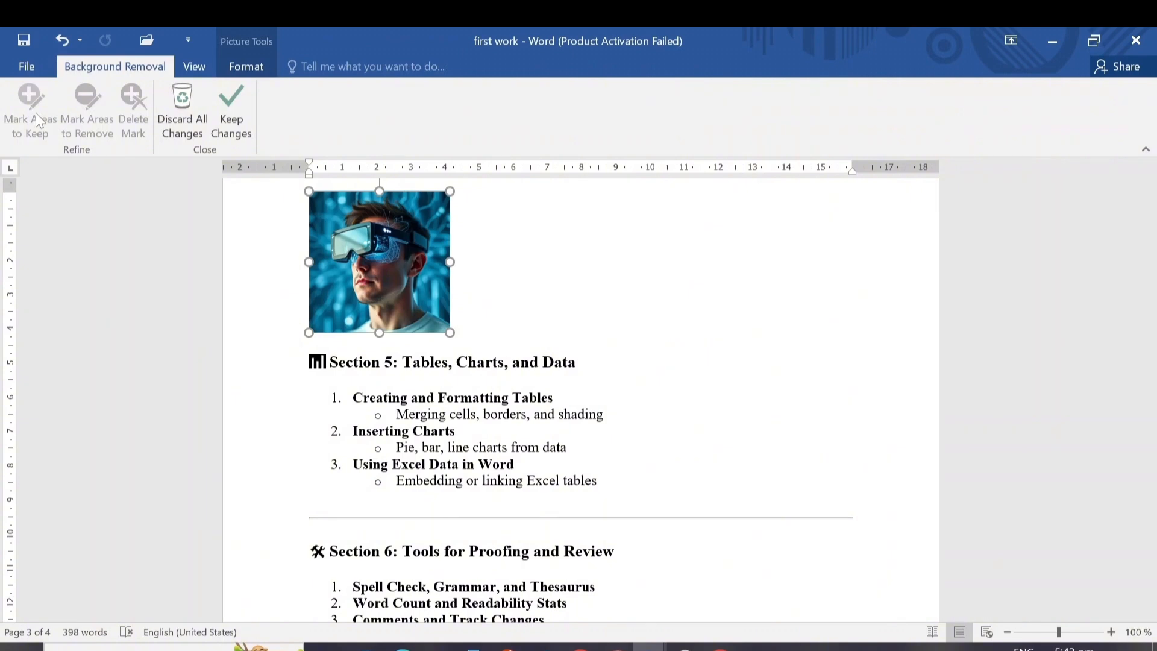
click(518, 268)
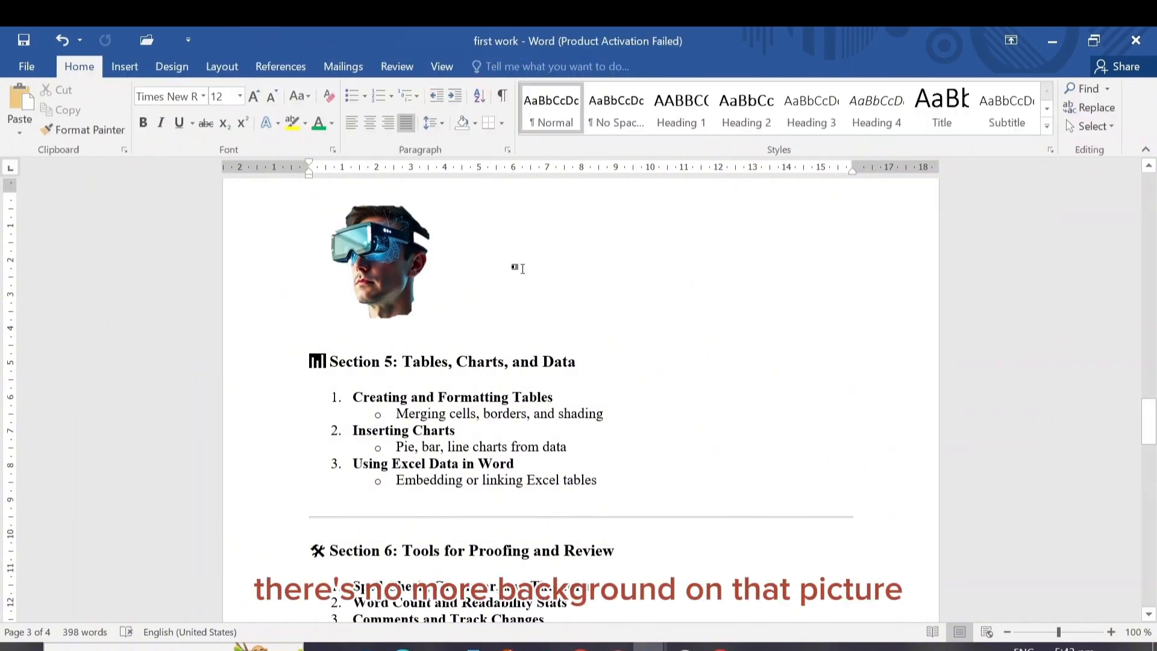
Discard all background removal changes on the picture to restore its original background
click(403, 255)
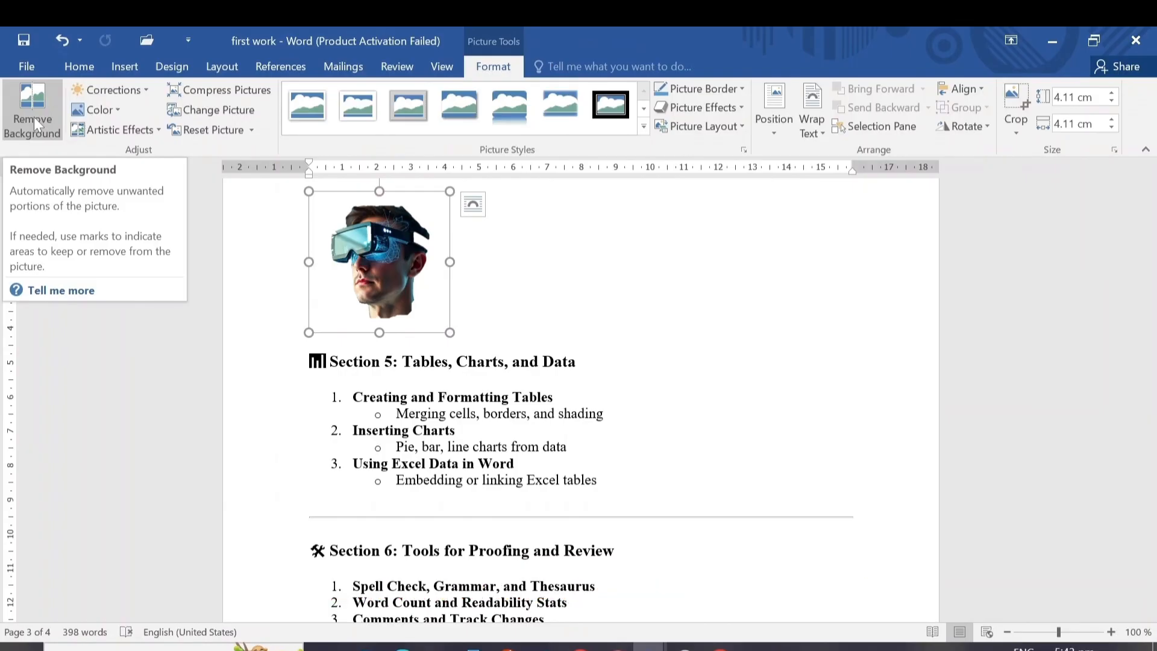
click(34, 117)
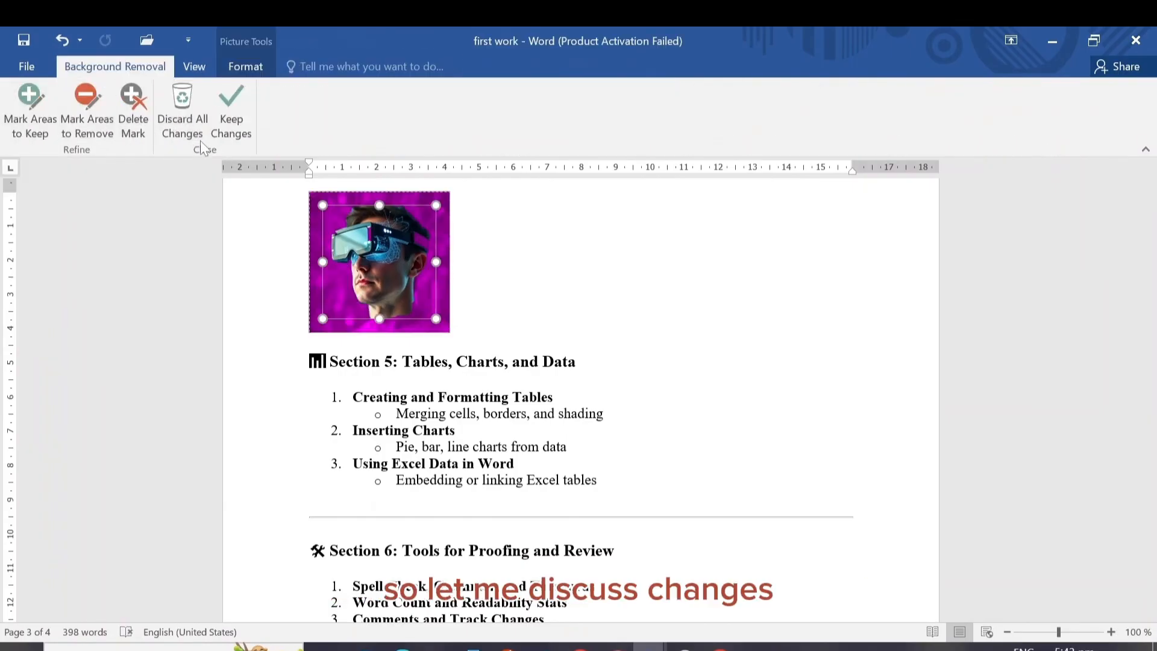
click(185, 100)
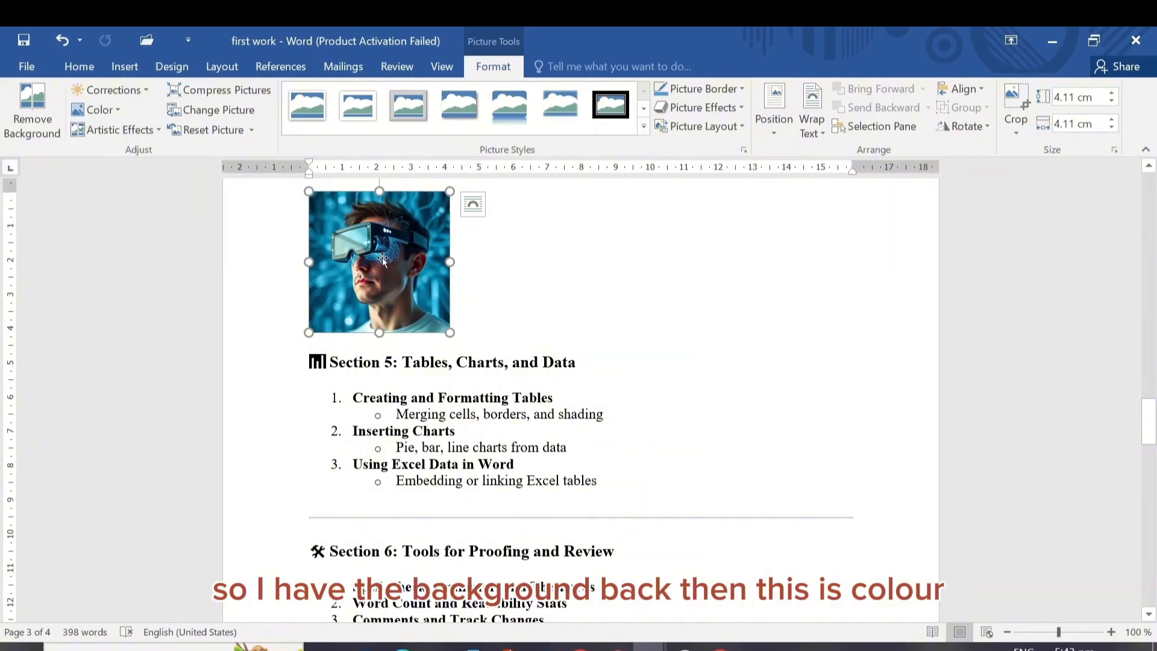
Turn the picture gray with the lowest Color Saturation preset
click(117, 108)
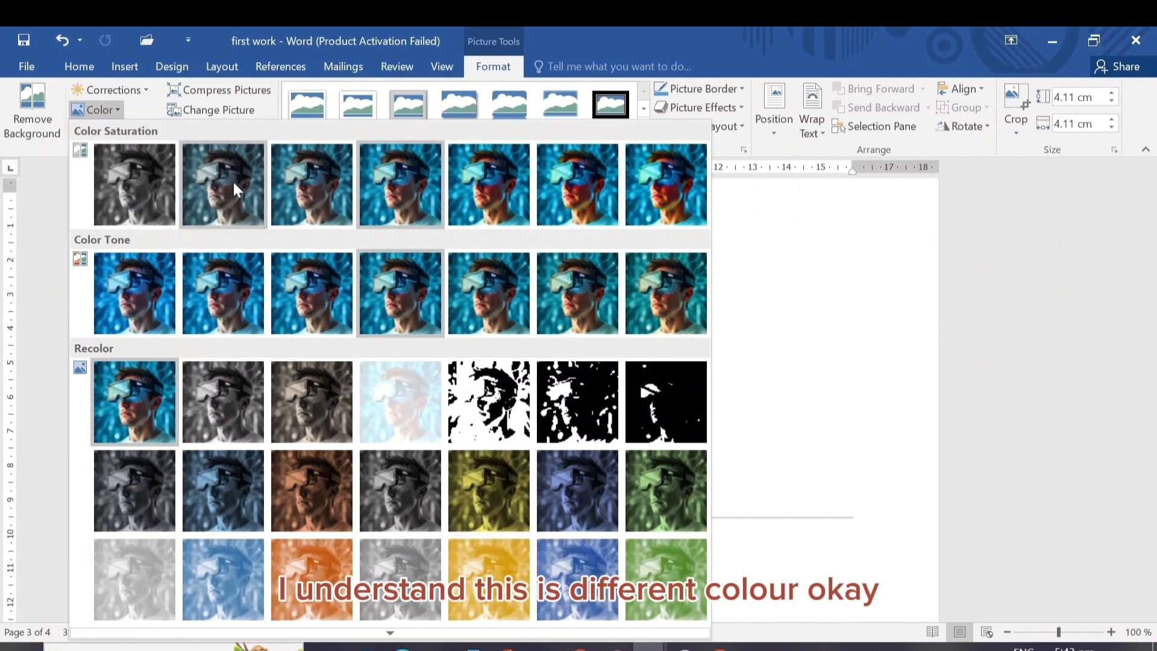
click(134, 185)
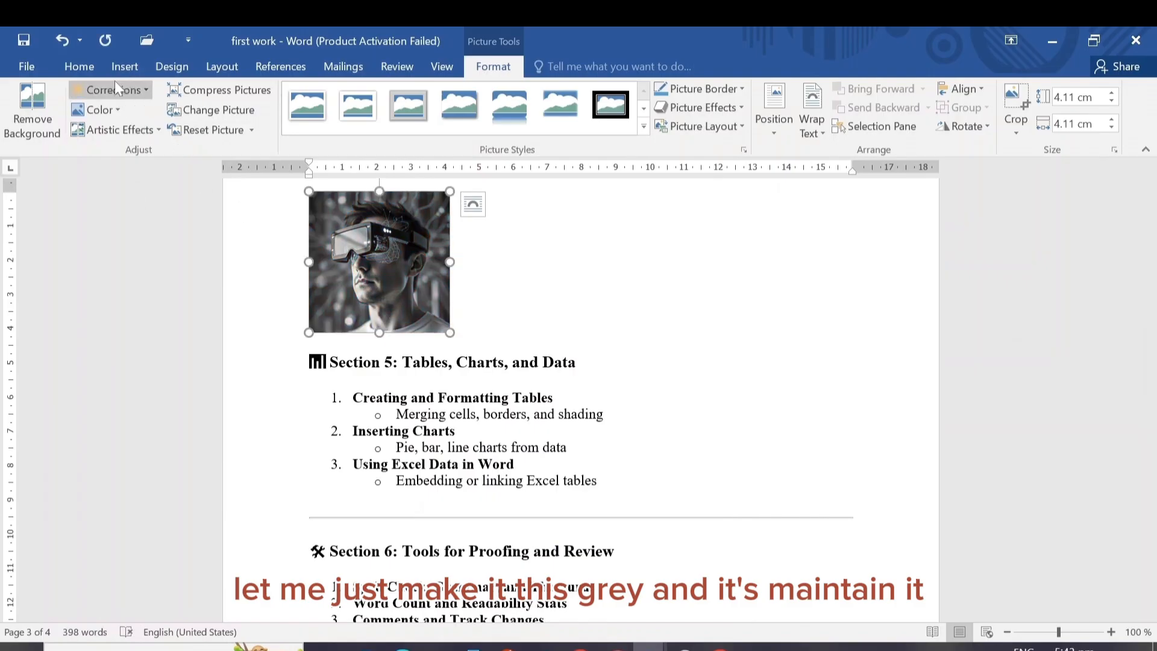
click(144, 89)
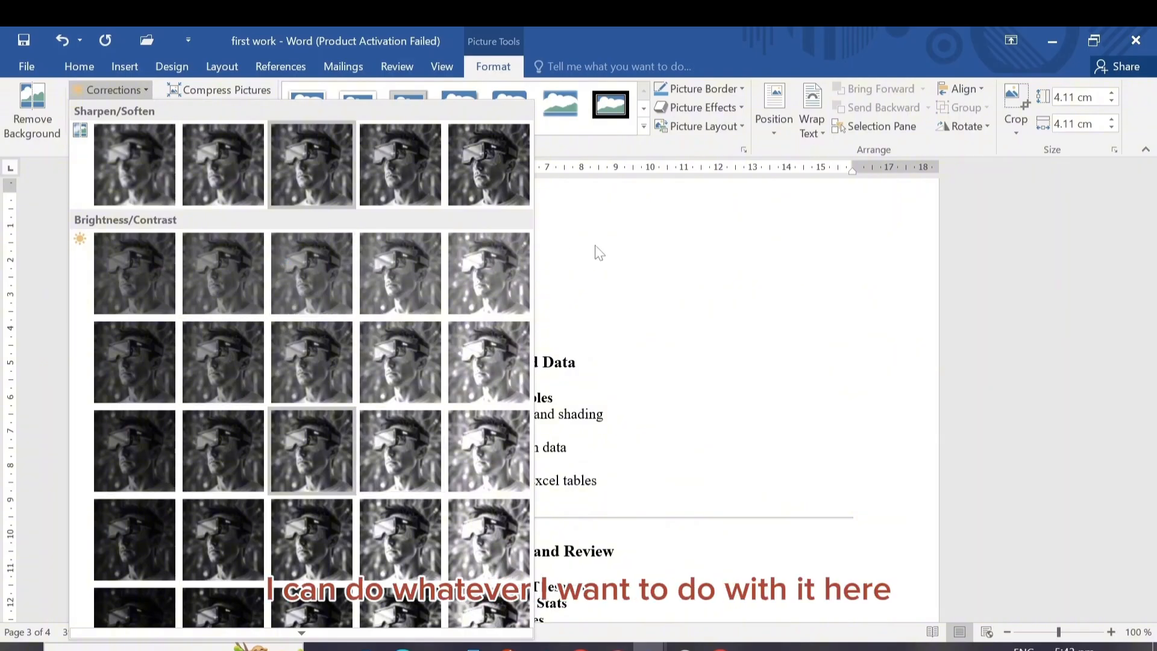
key(Escape)
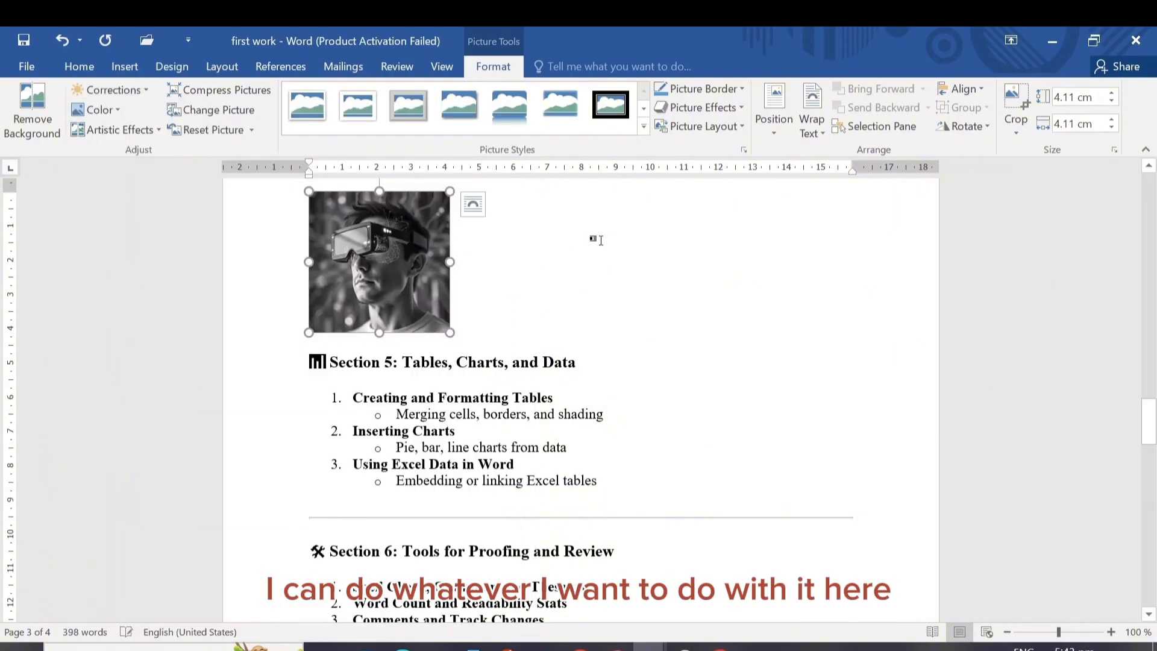
Apply the artistic effect from the fourth row and fourth column of the effects gallery to the gray picture
click(160, 128)
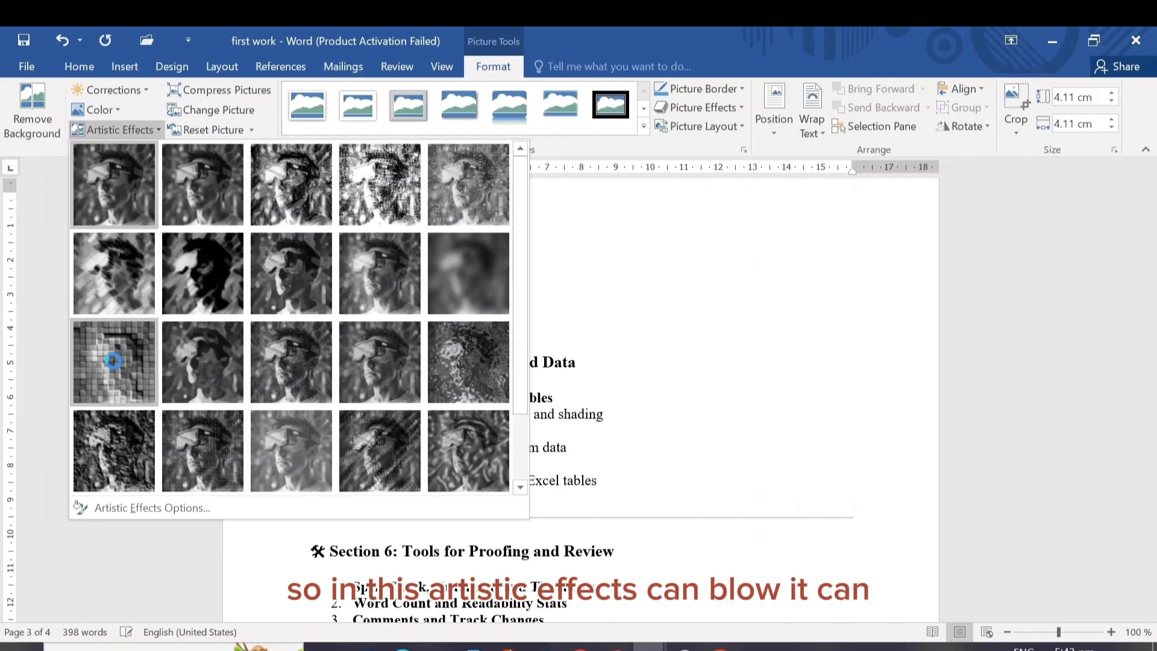
click(377, 434)
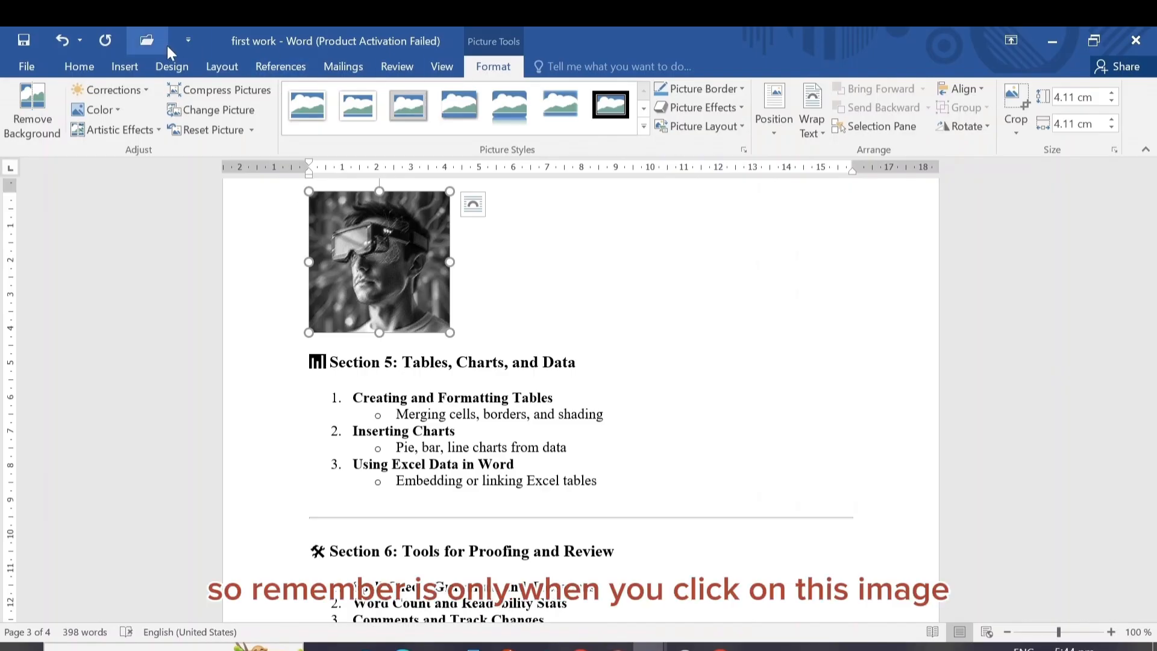
click(594, 281)
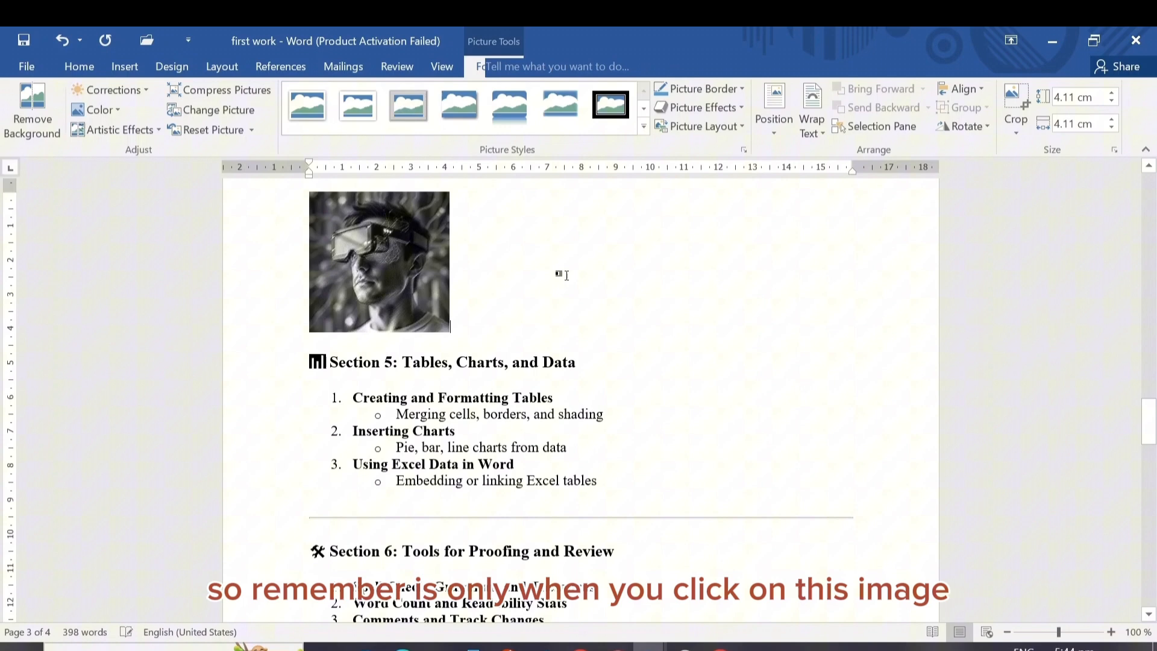
click(426, 246)
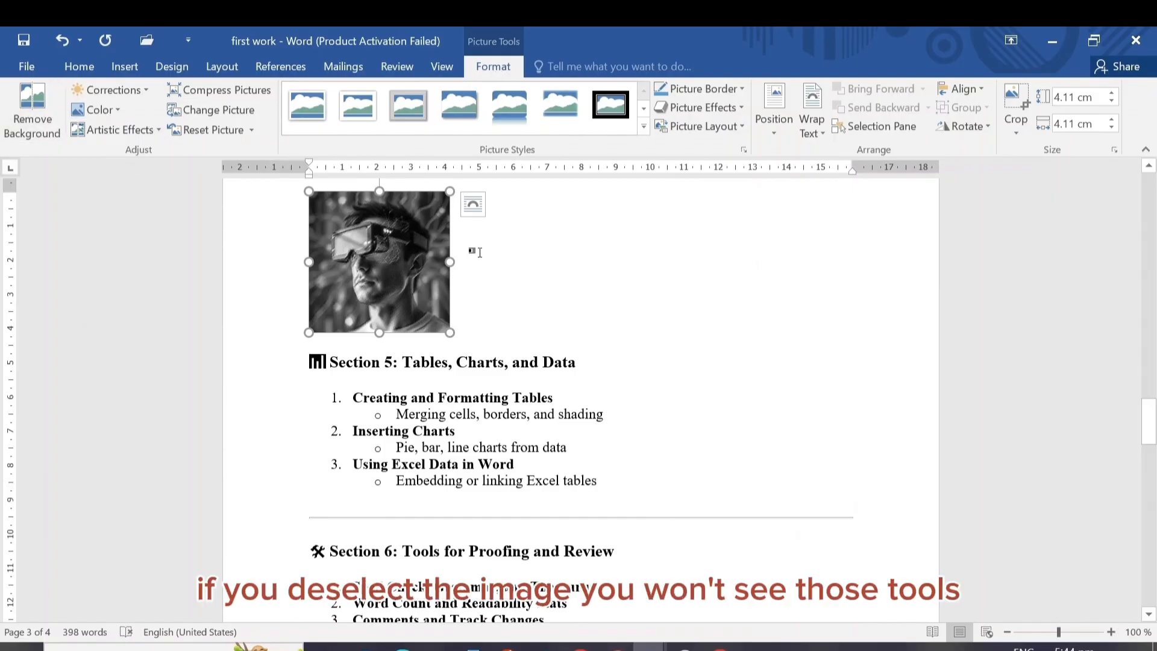
click(547, 262)
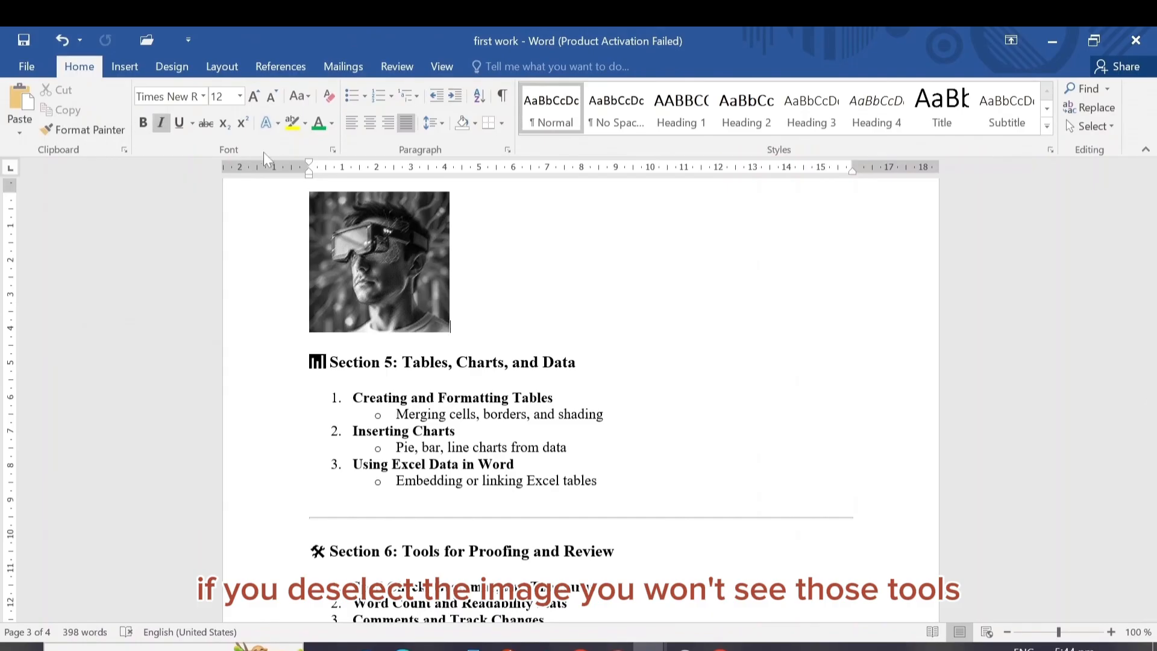
View the compression options for the picture and close them without applying anything
click(392, 244)
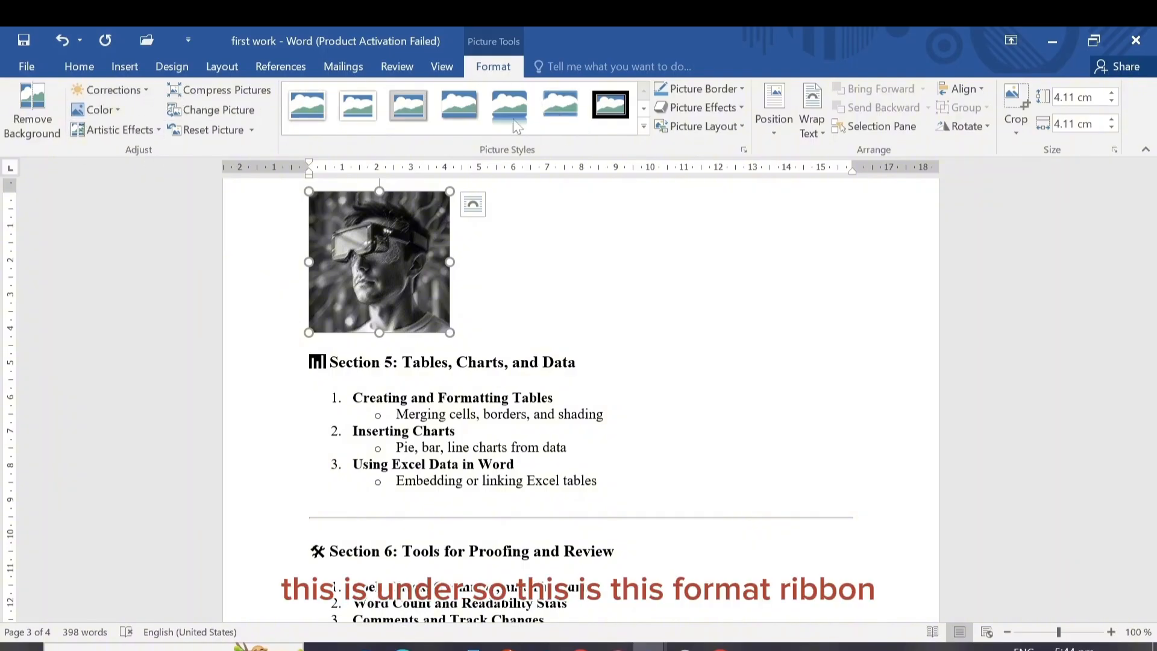
click(238, 92)
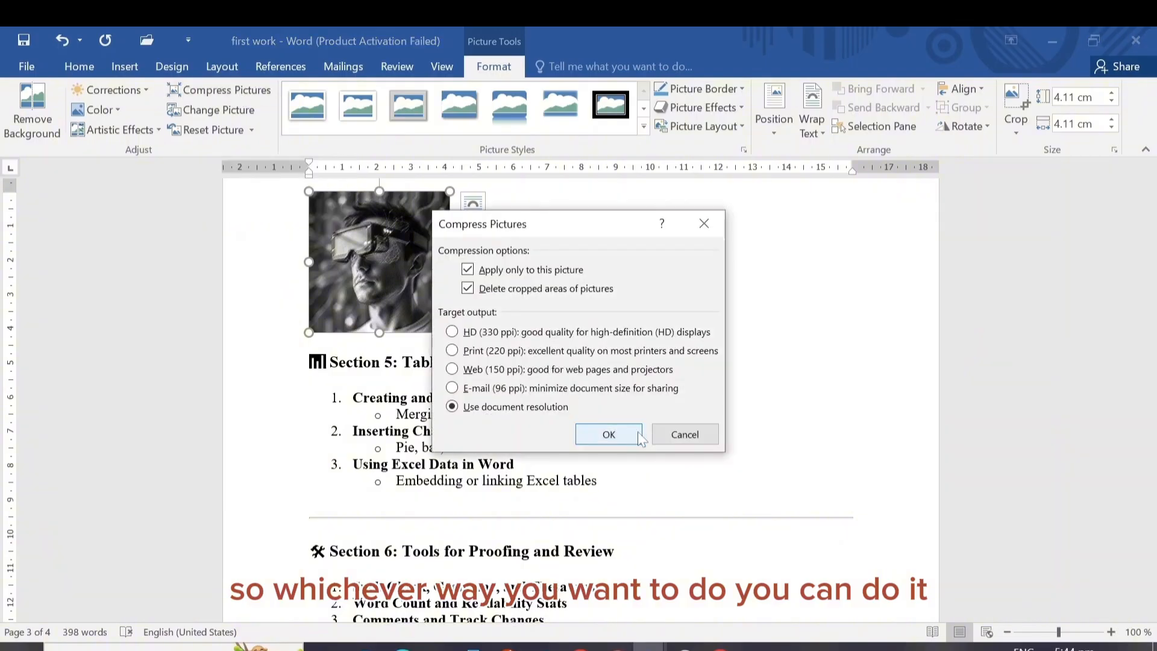
click(681, 435)
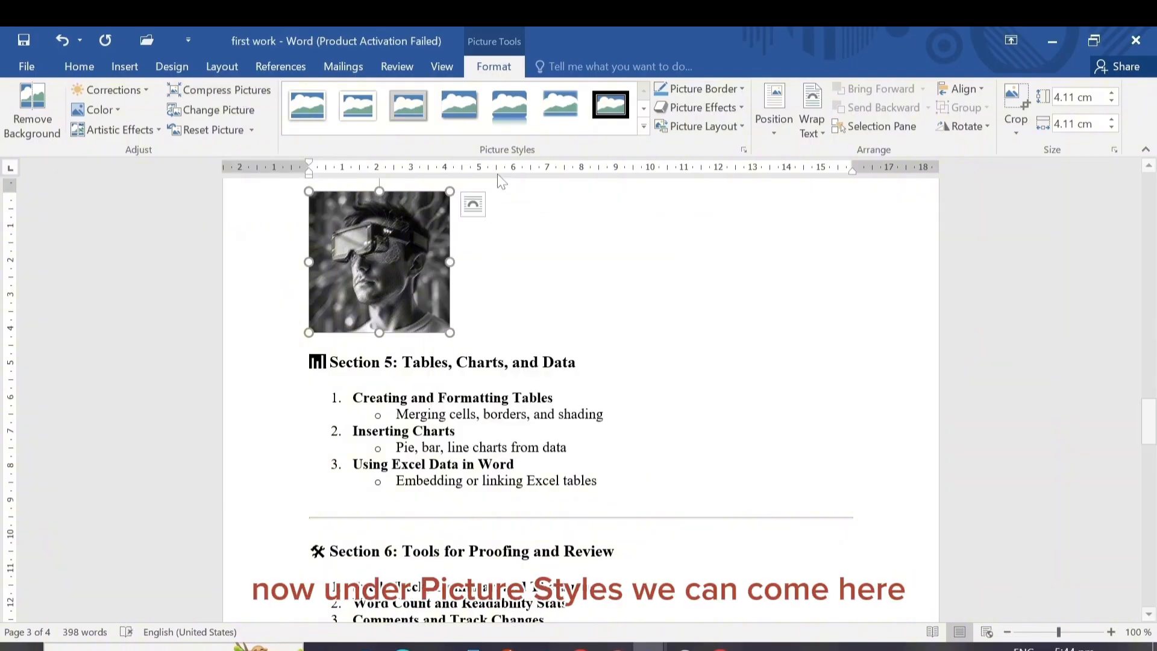
Apply the Double Frame, Black picture style to the gray picture
click(645, 128)
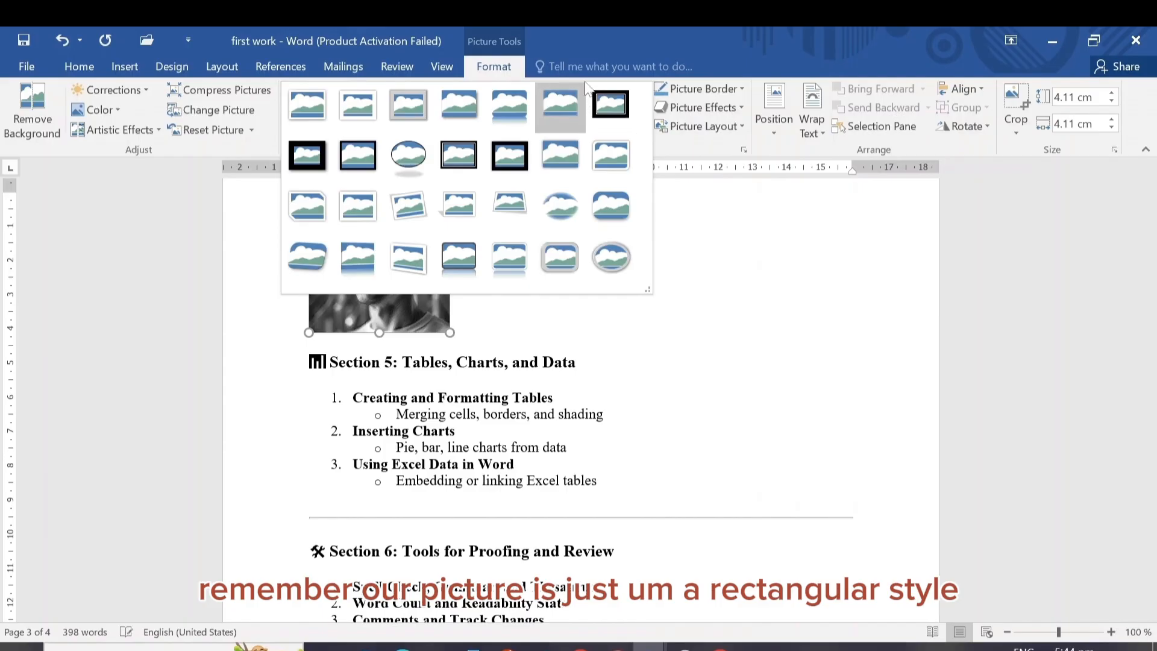
click(611, 106)
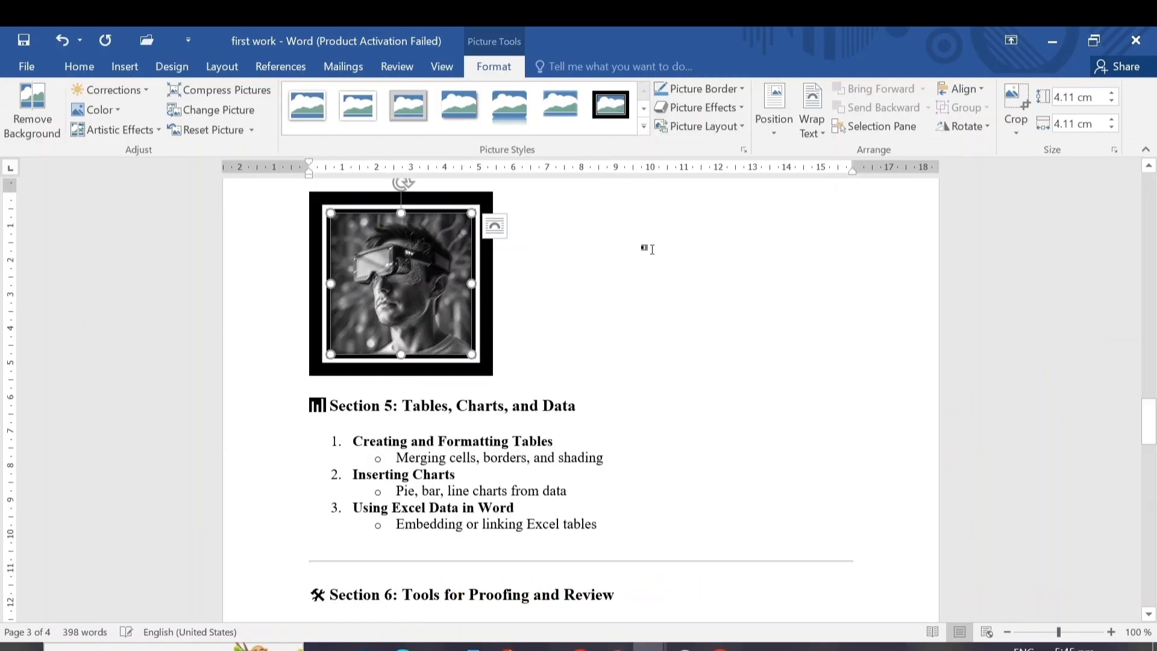
click(652, 249)
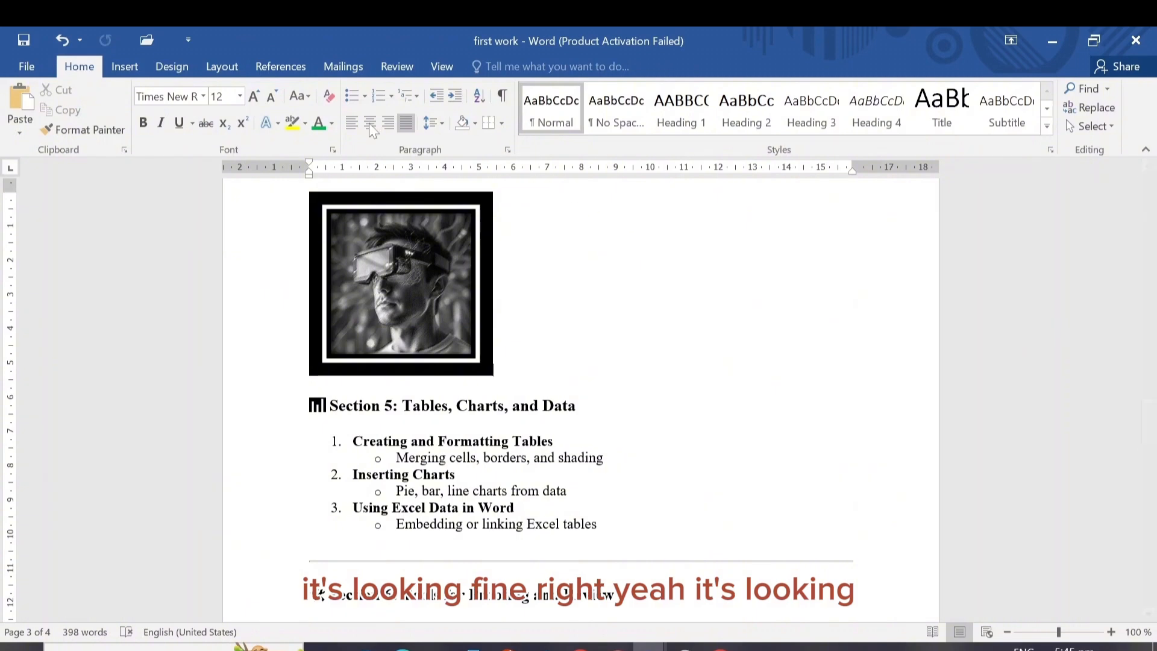
Change the picture's style to the oval one with a metallic gray frame
click(384, 233)
click(492, 67)
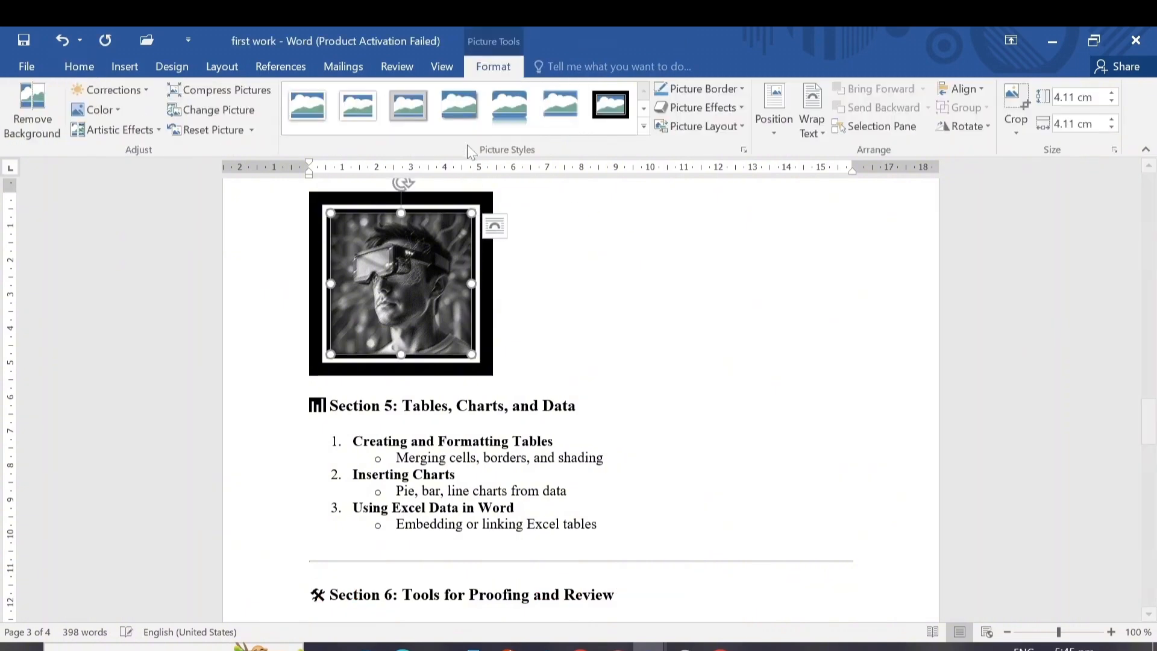
click(643, 128)
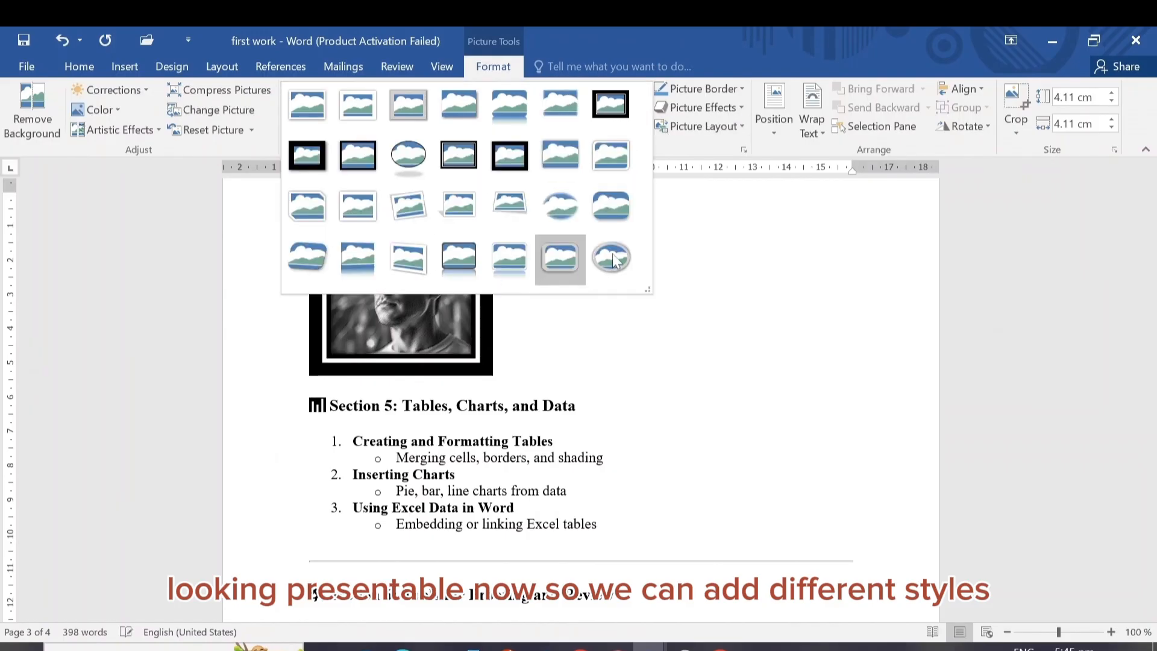
key(Escape)
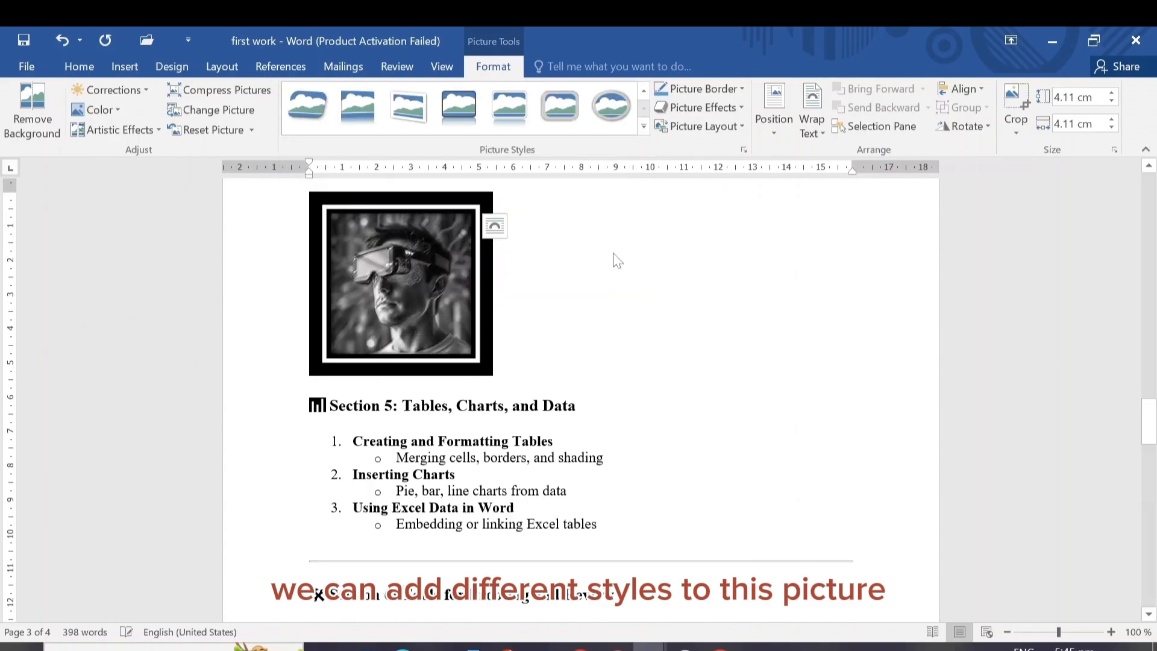
click(680, 254)
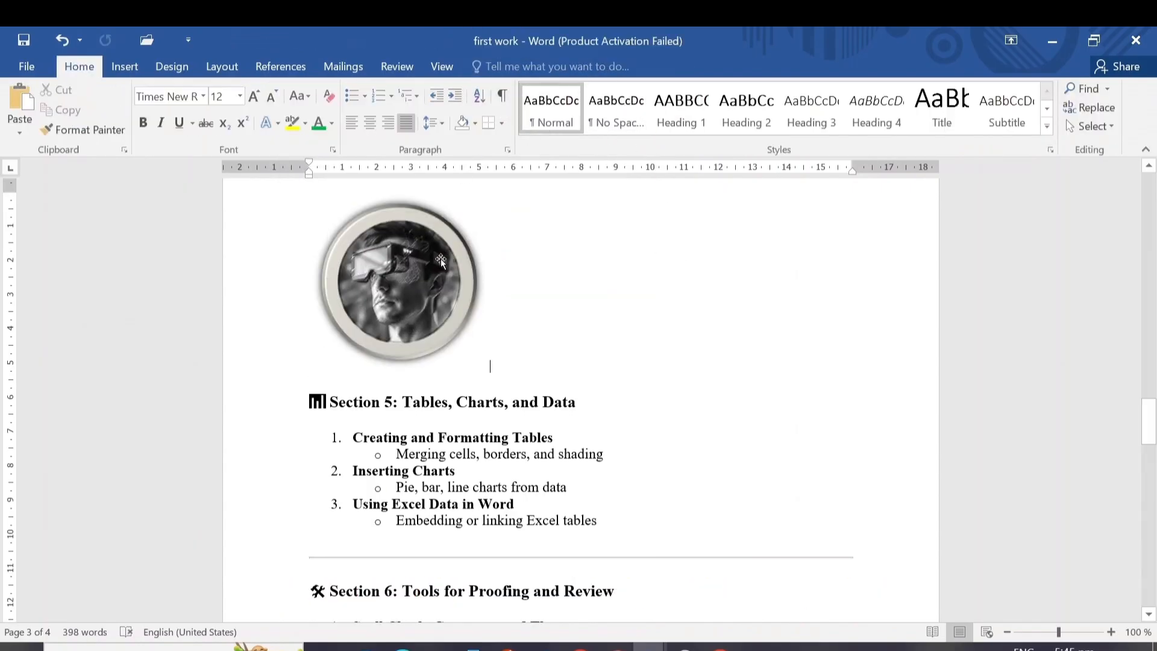
Switch the oval-framed picture back to the Double Frame, Black style
click(429, 295)
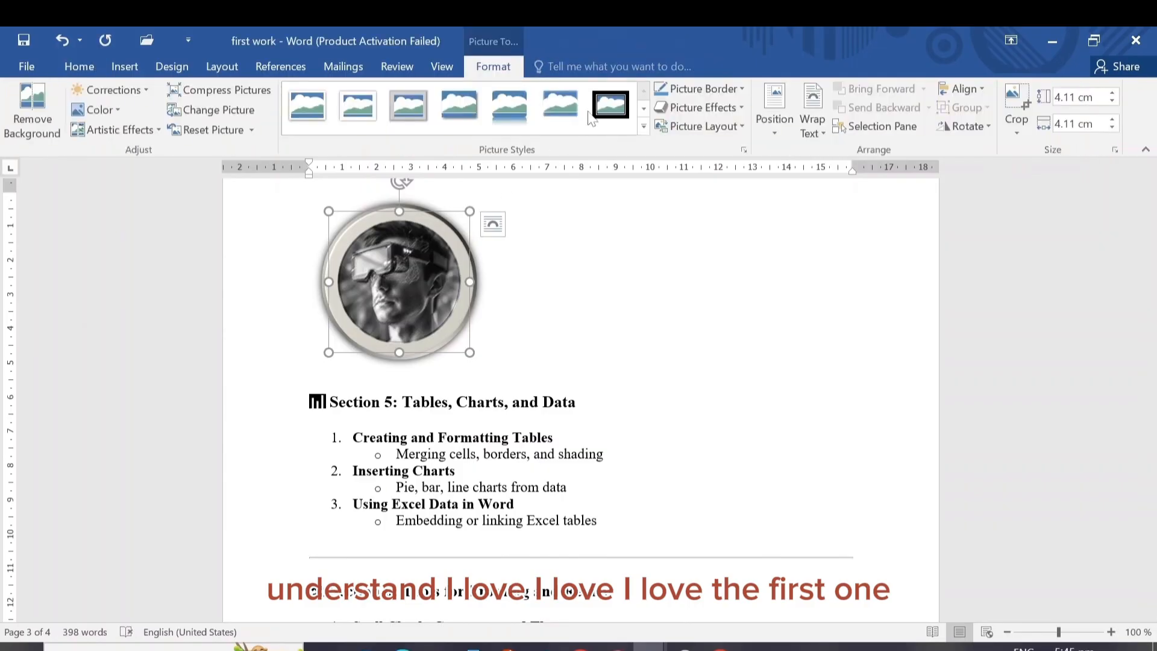
click(619, 108)
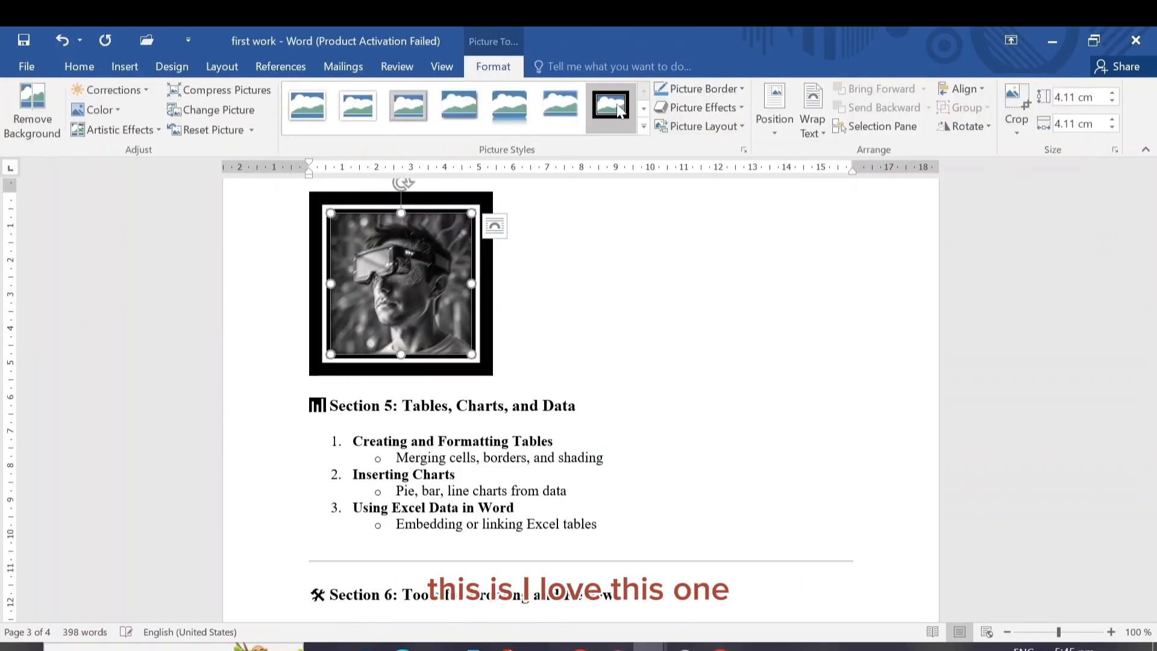
click(628, 282)
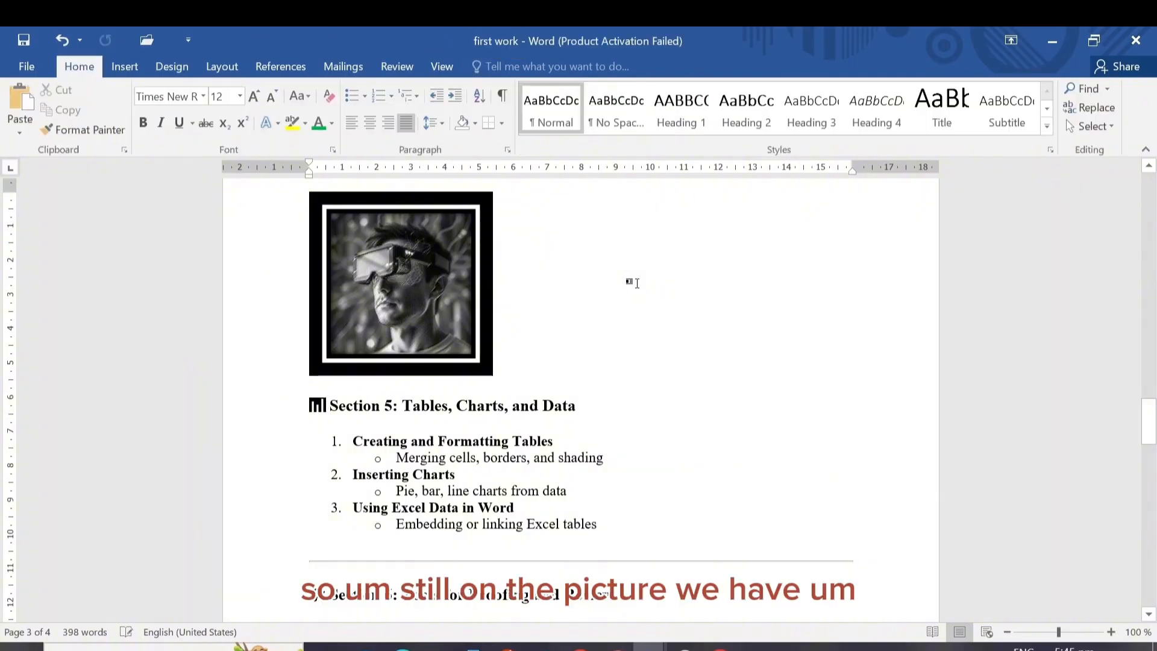
Set the border weight of the gray portrait to 1 pt
click(421, 241)
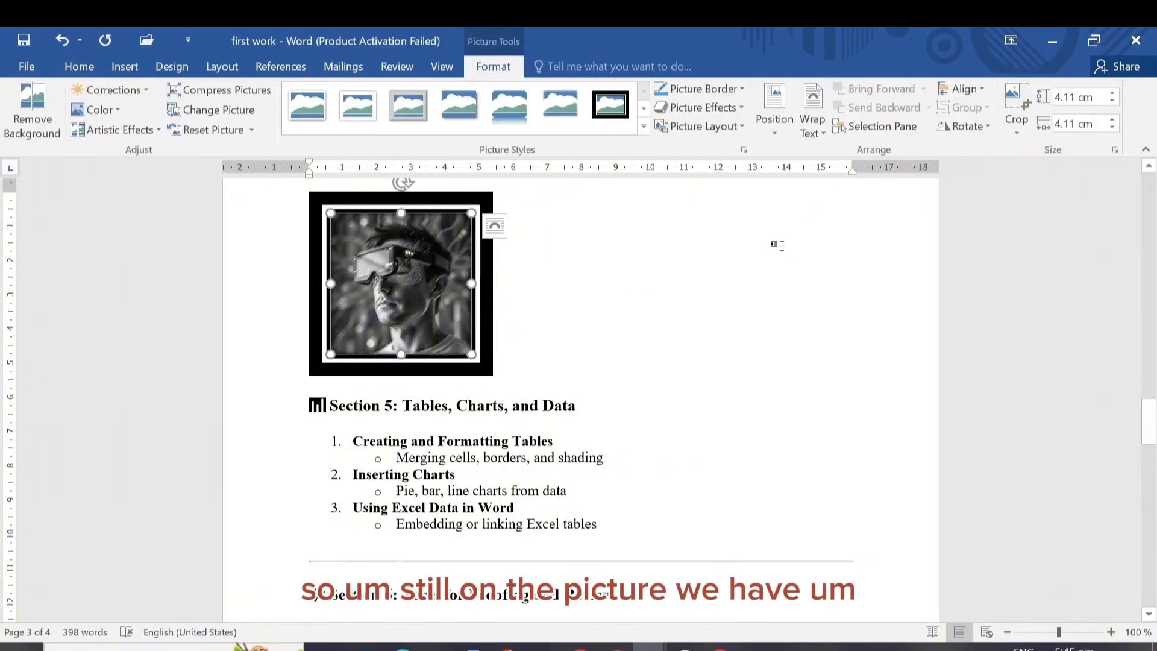
click(741, 88)
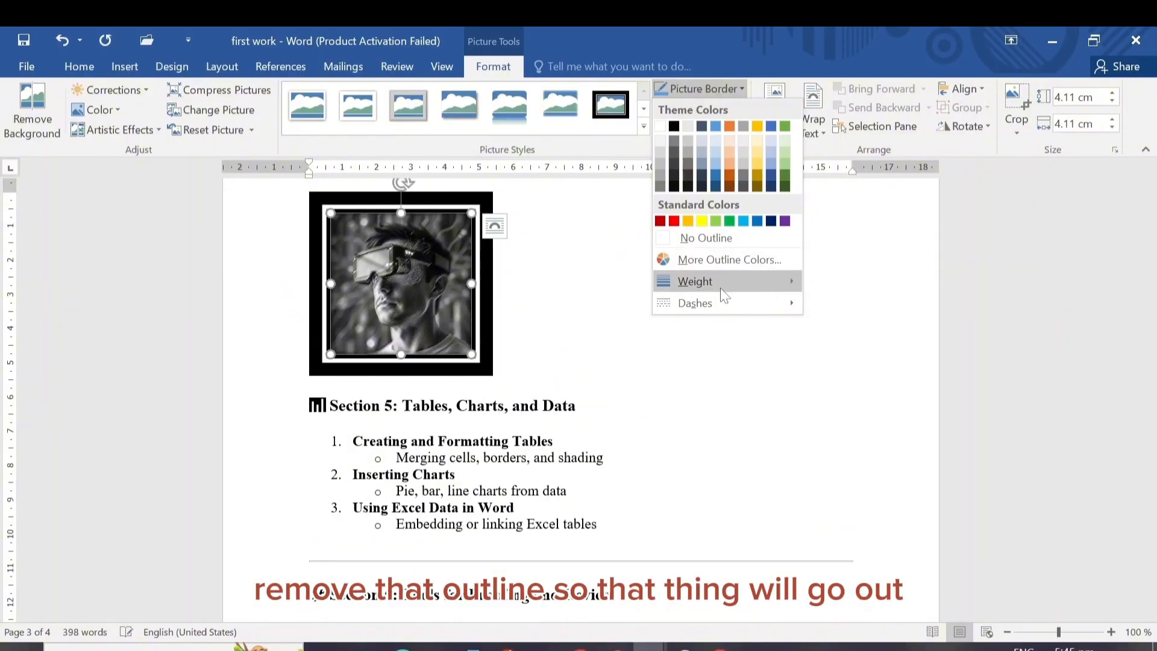
mouse_move(748, 286)
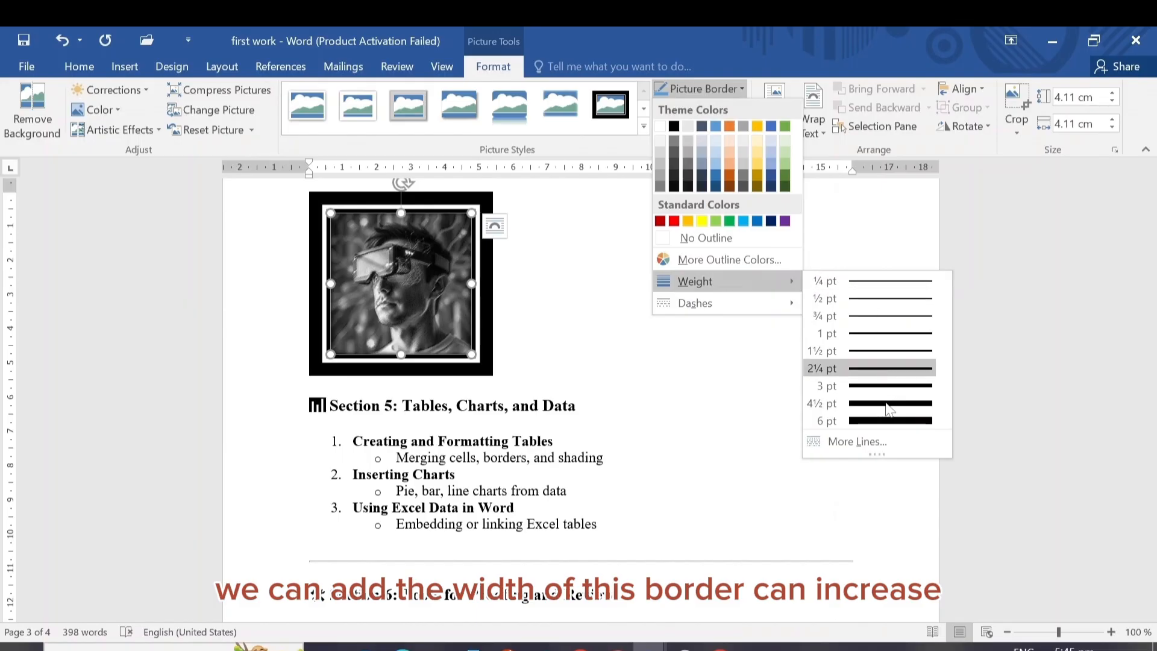
click(881, 334)
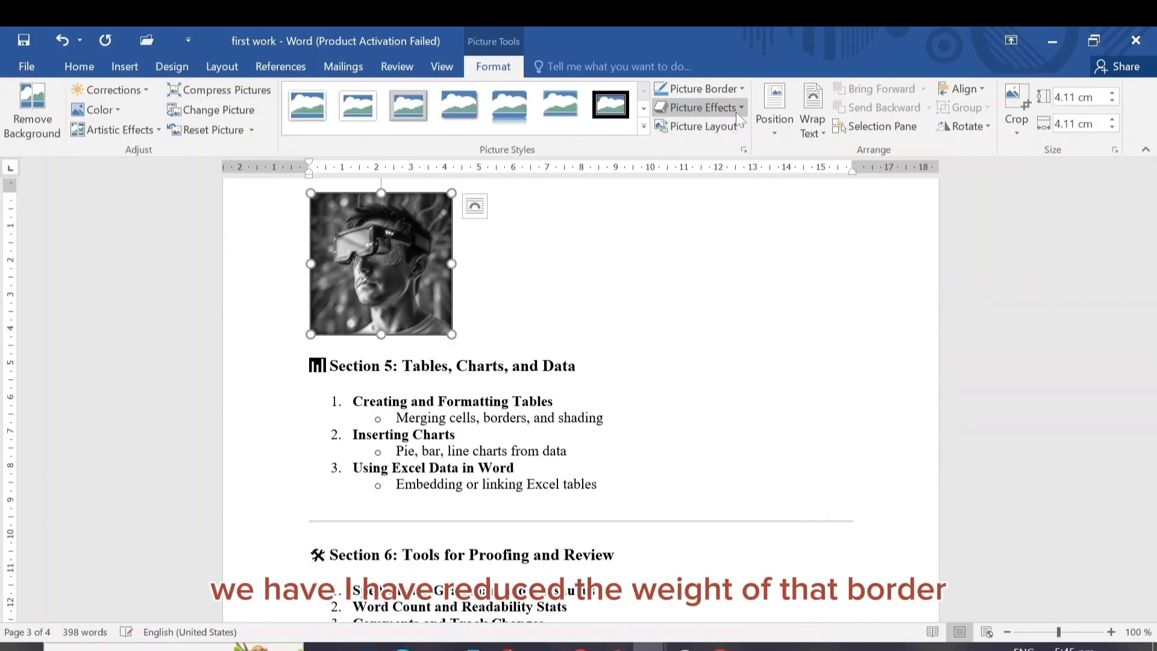
Set the gray portrait's border weight to 6 pt
click(737, 89)
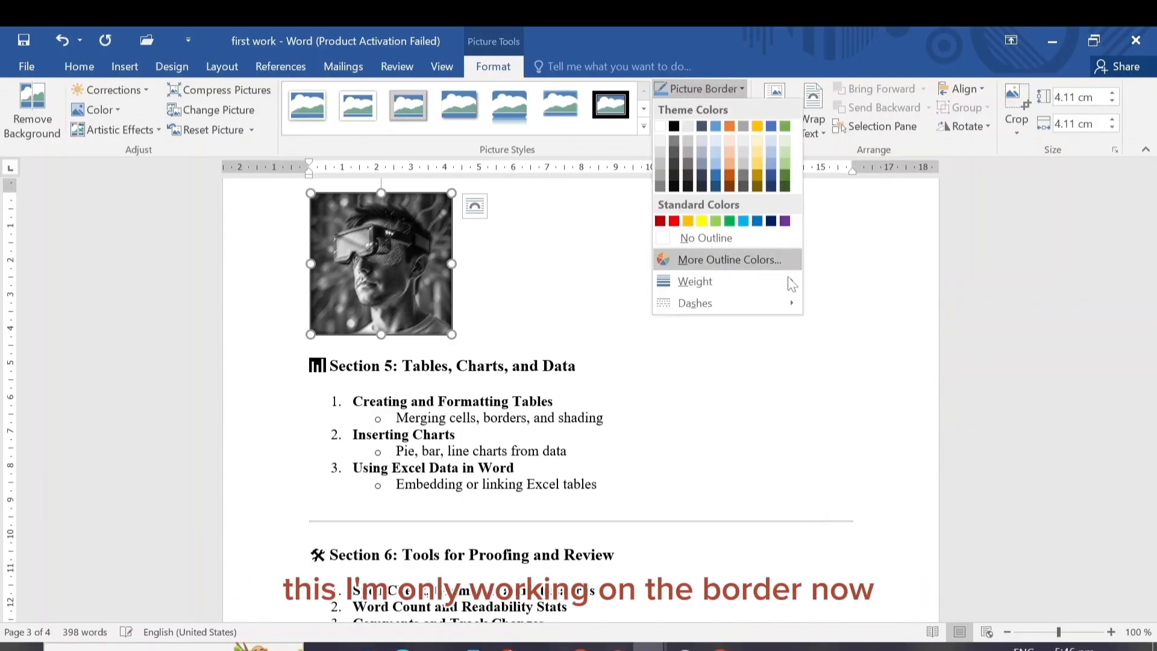
mouse_move(786, 281)
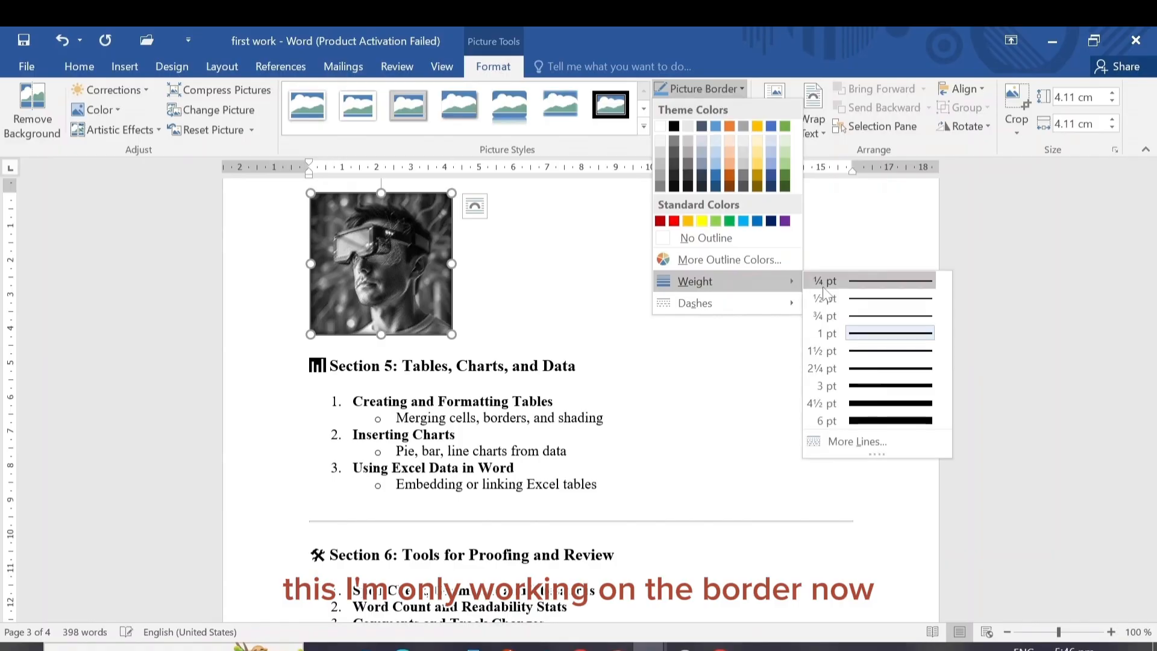
click(896, 425)
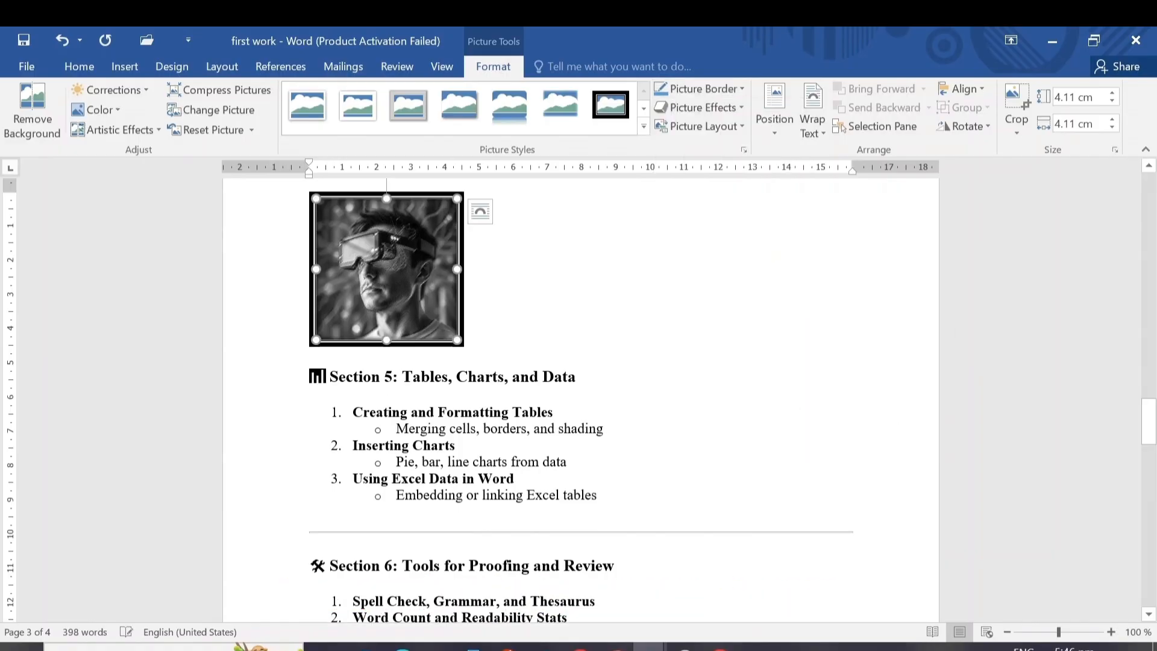
Change the gray portrait's border line to the evenly dashed style
click(745, 91)
mouse_move(727, 306)
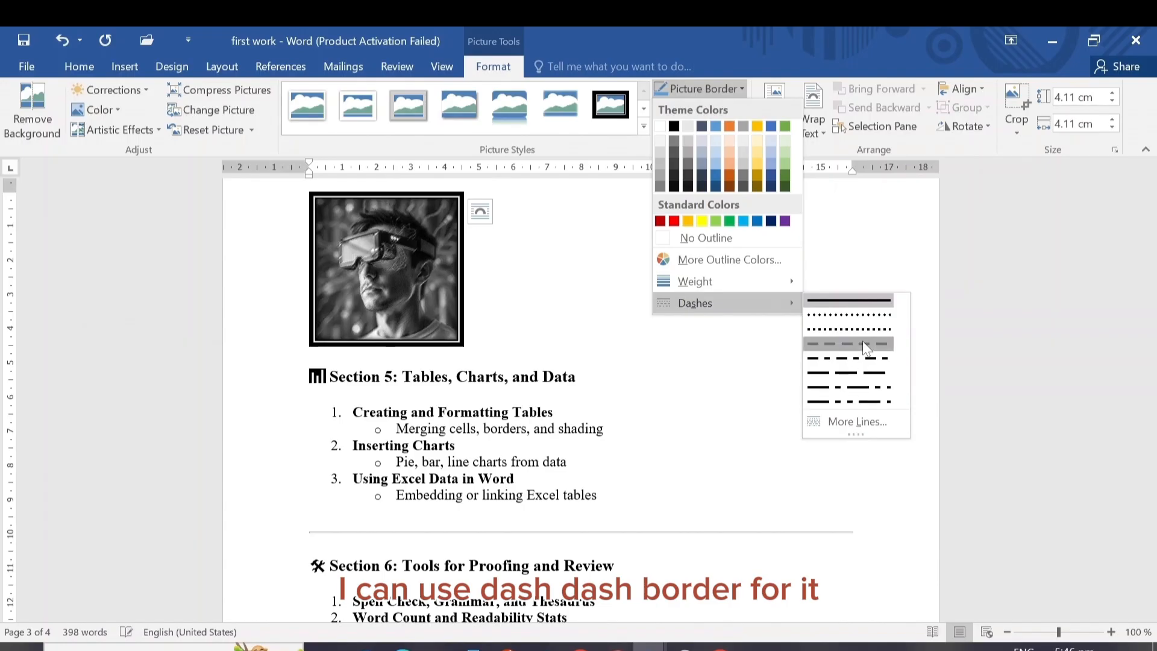
click(865, 345)
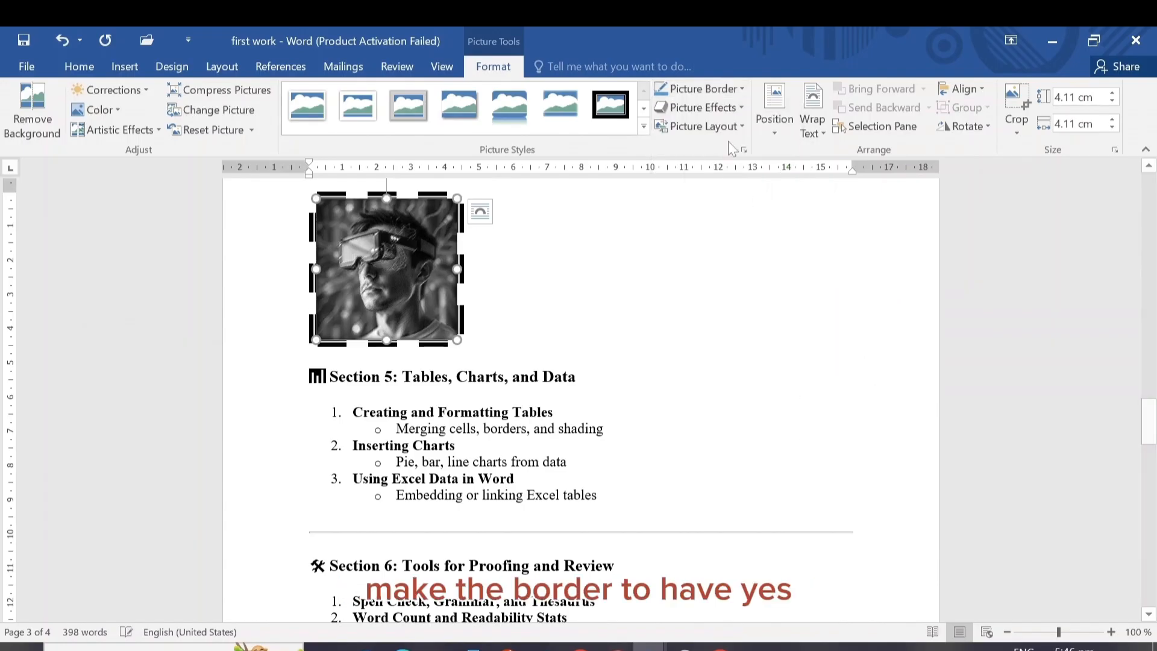
Apply the Half Reflection, touching effect to the dashed-border portrait
click(741, 101)
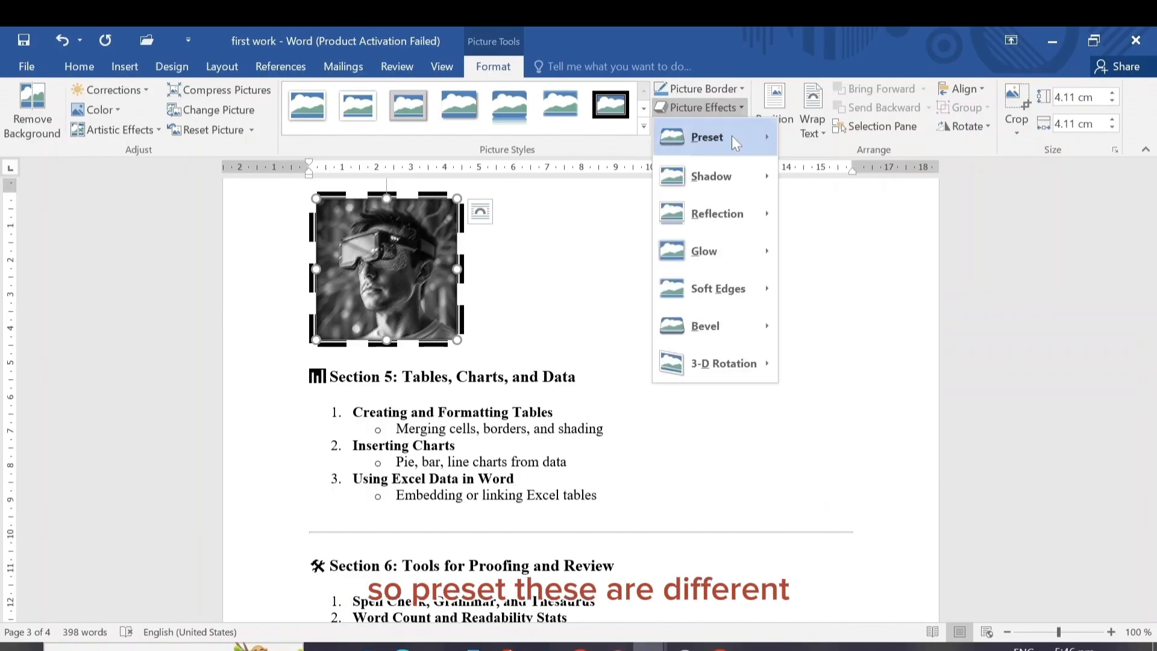
mouse_move(732, 135)
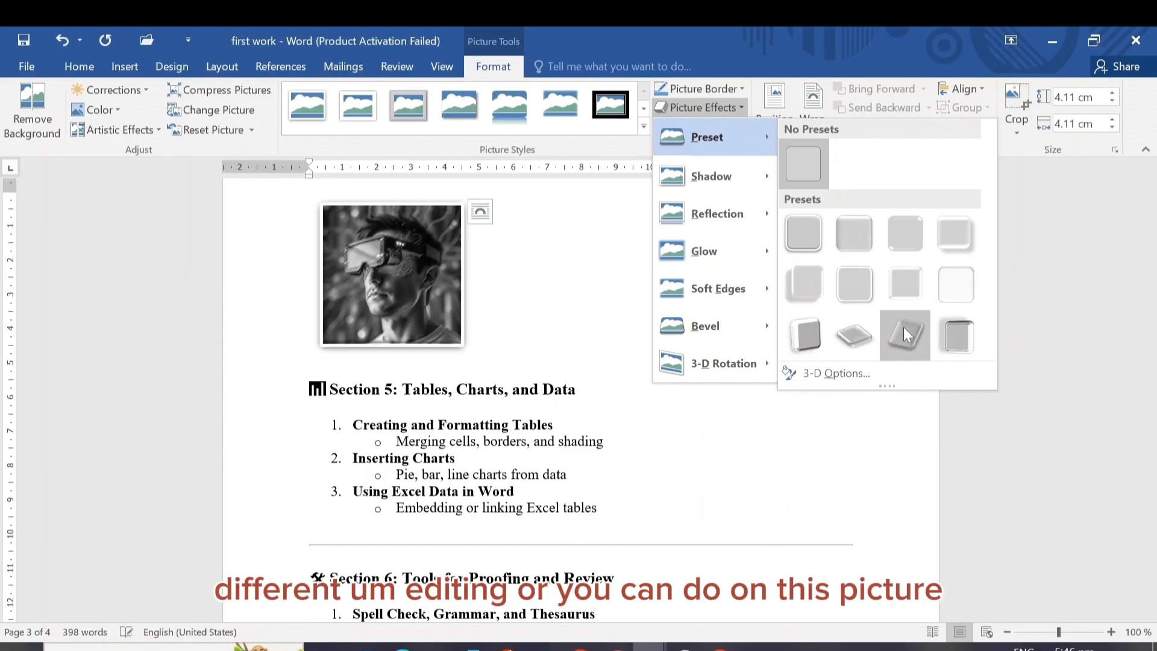
mouse_move(747, 207)
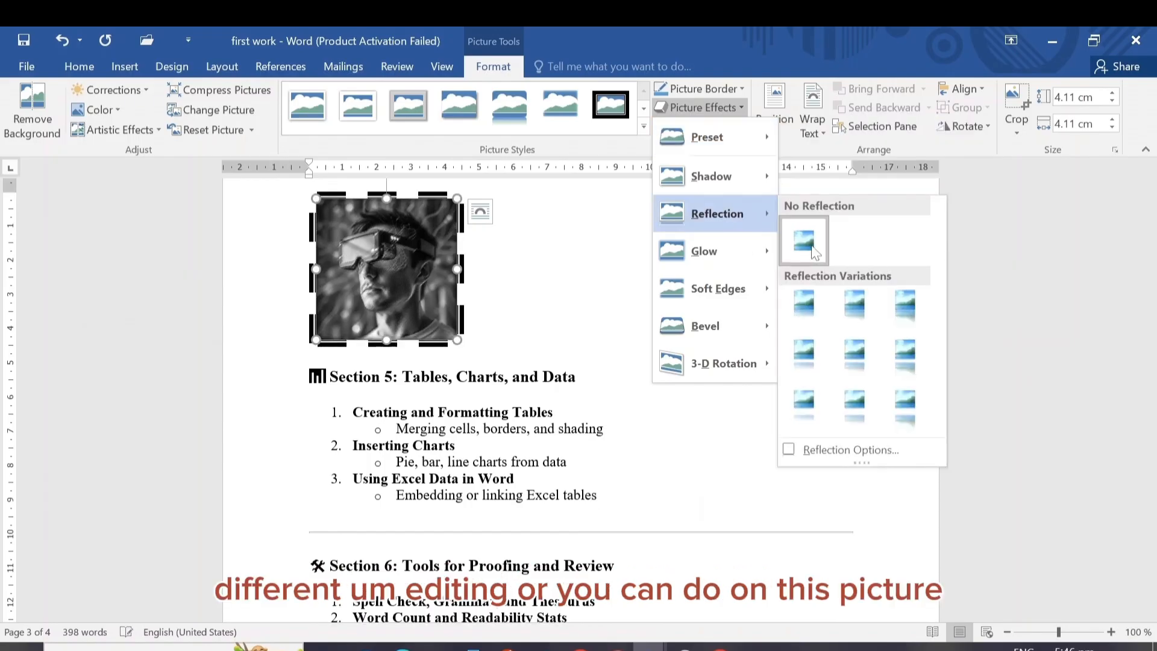
click(854, 307)
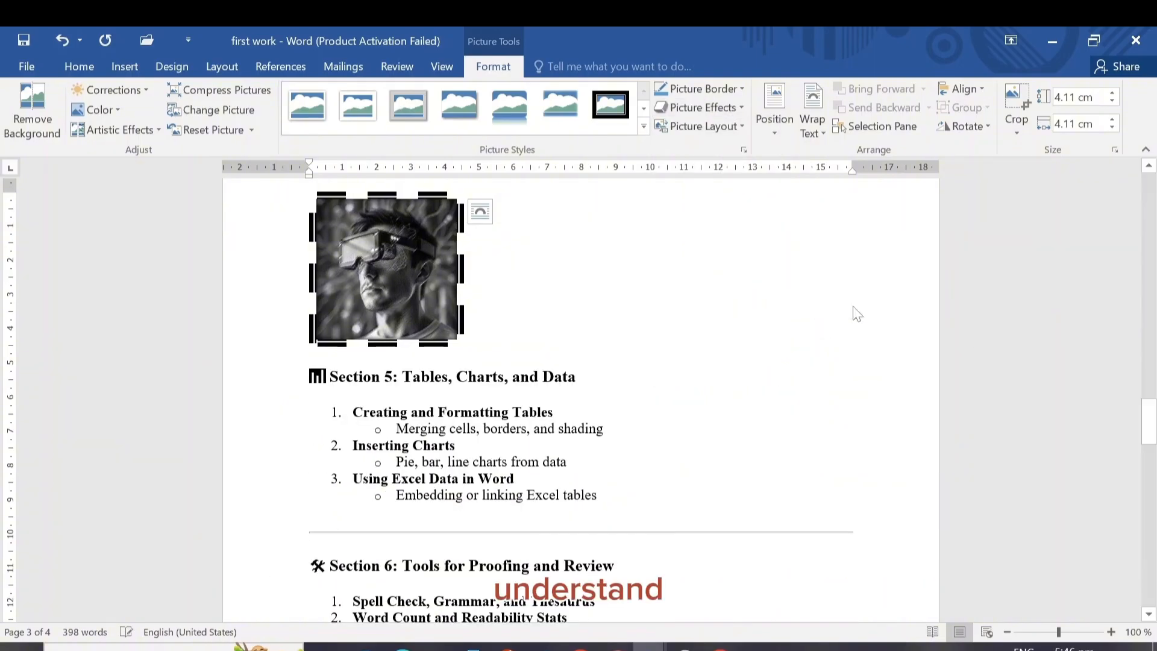
View the position options, then try to move the portrait sideways while it is in line with text
click(778, 124)
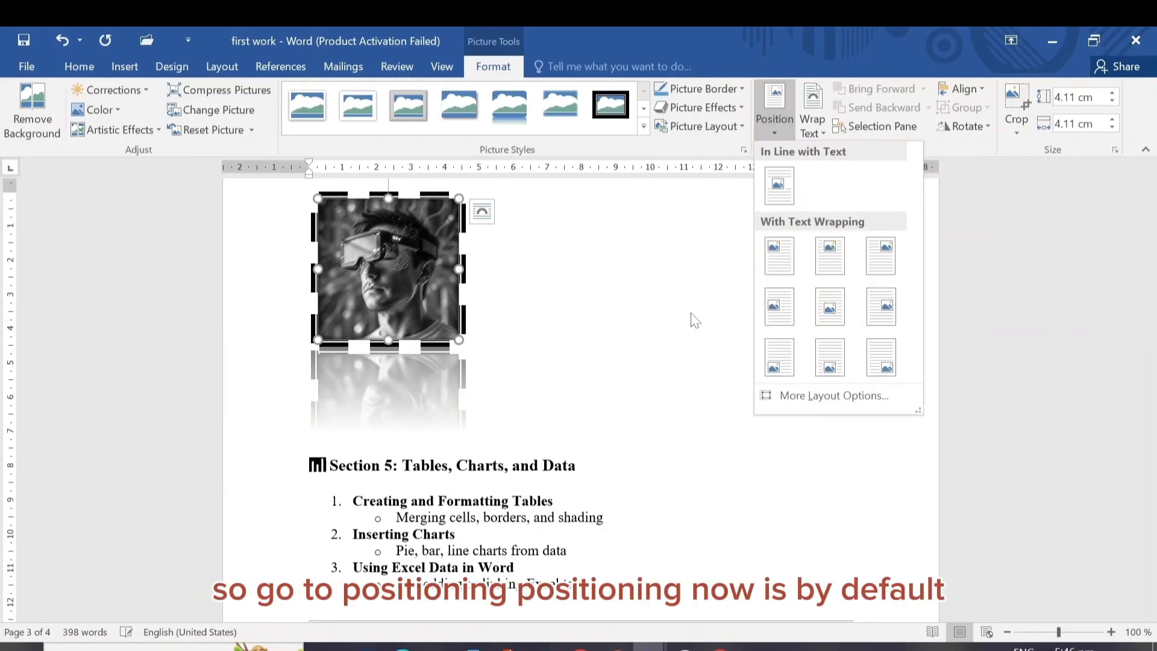
key(Escape)
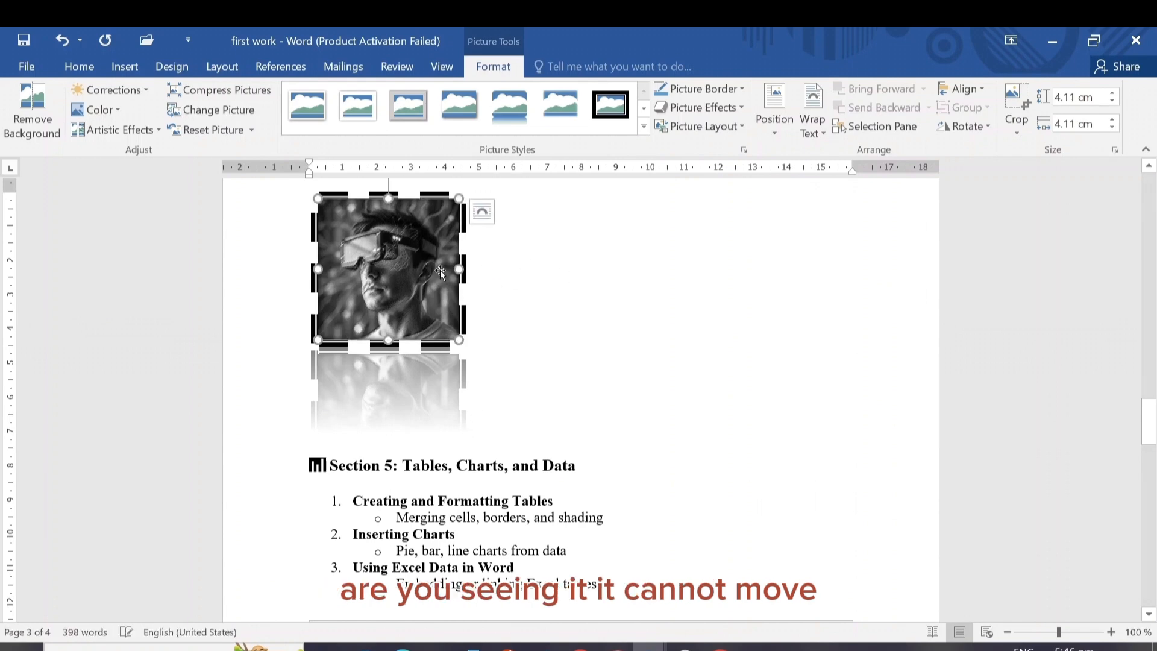
drag(404, 247, 511, 272)
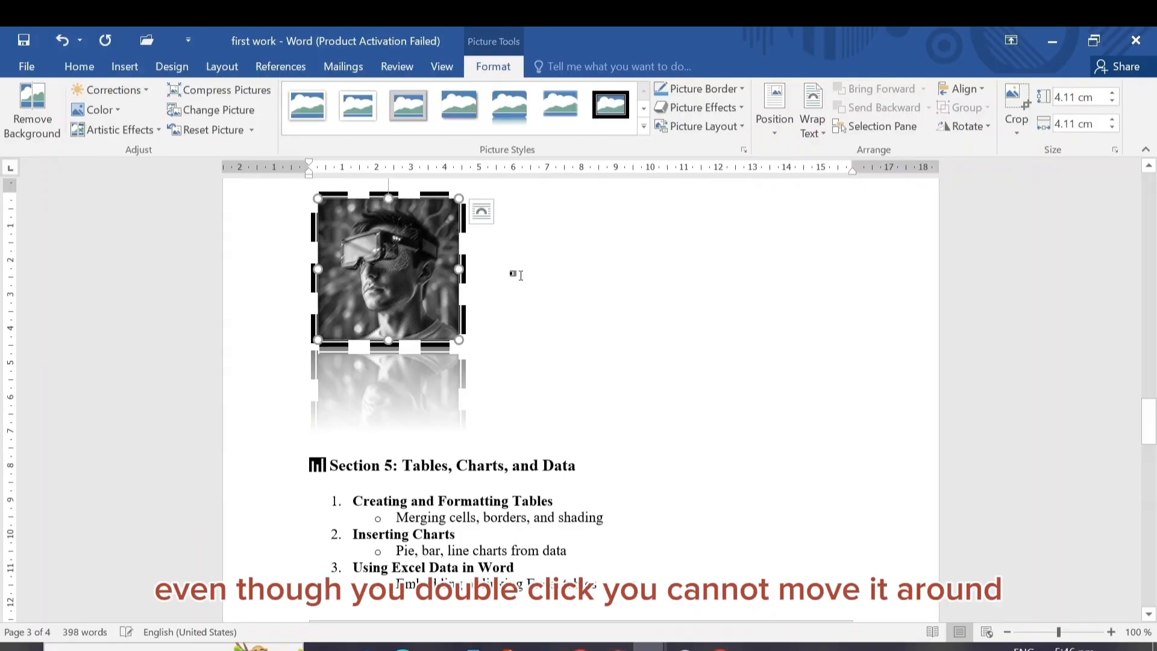
Position the portrait in Top Left with Square Text Wrapping and move it into the page's left margin beside Section 5
click(776, 114)
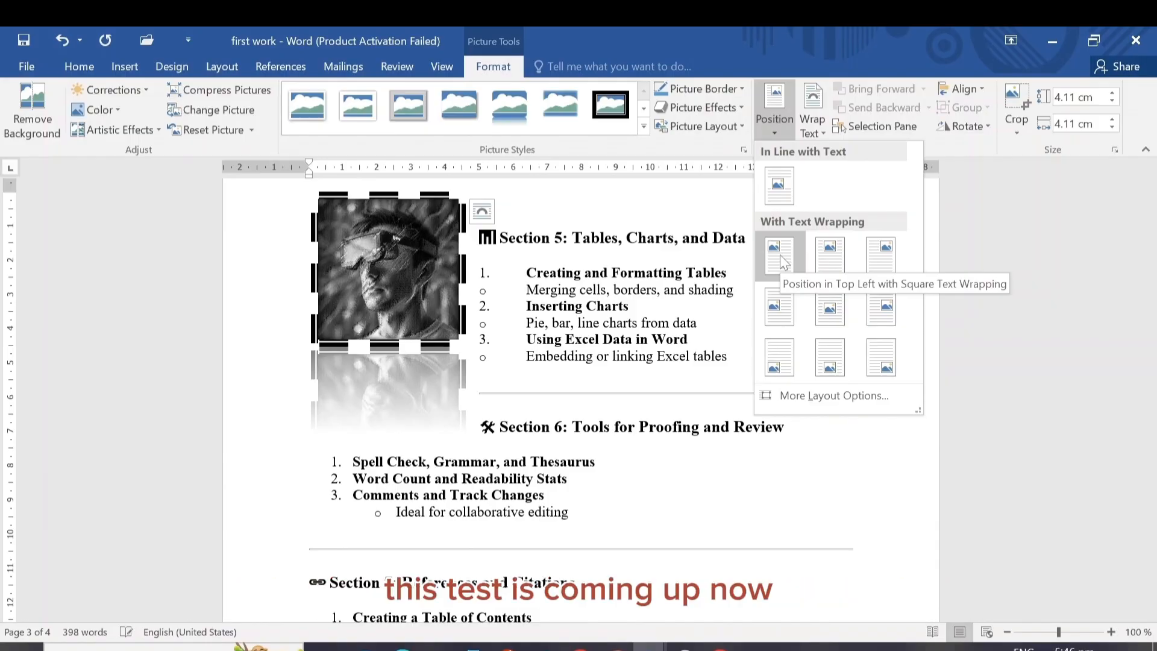
key(Escape)
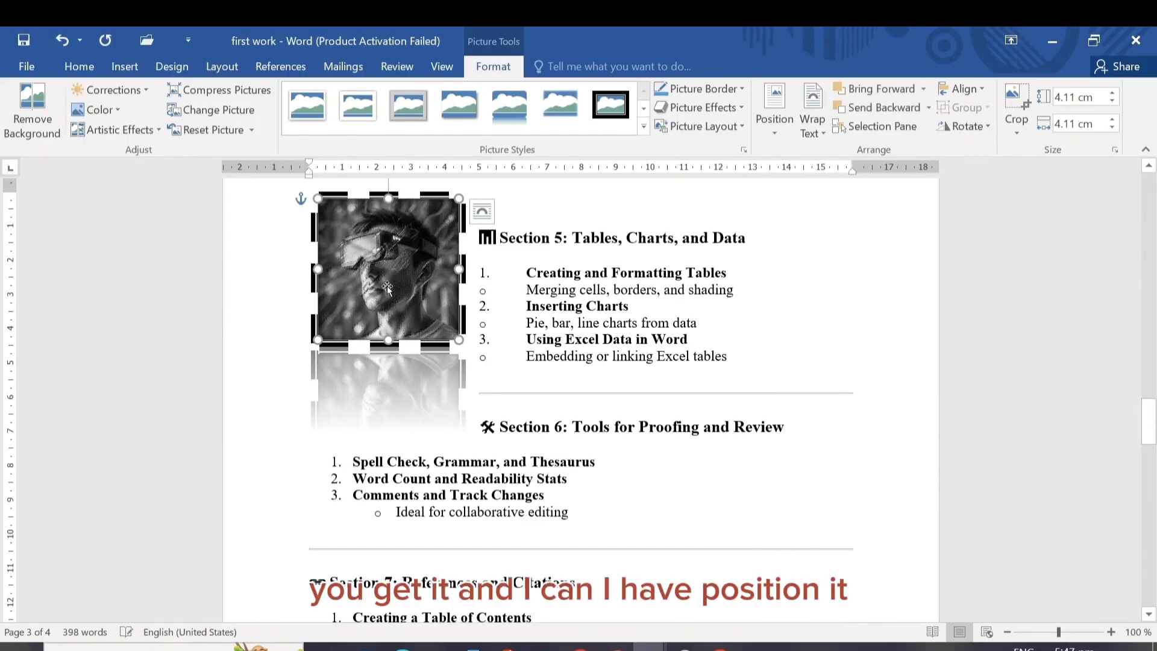
drag(387, 287, 263, 290)
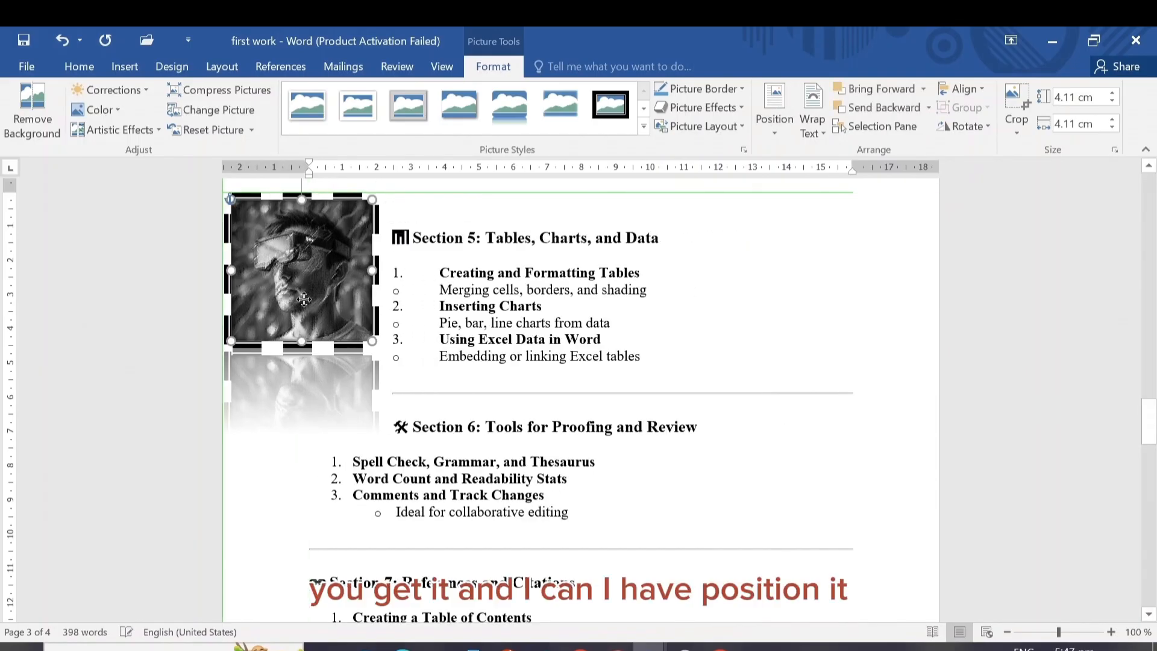
drag(428, 290, 303, 279)
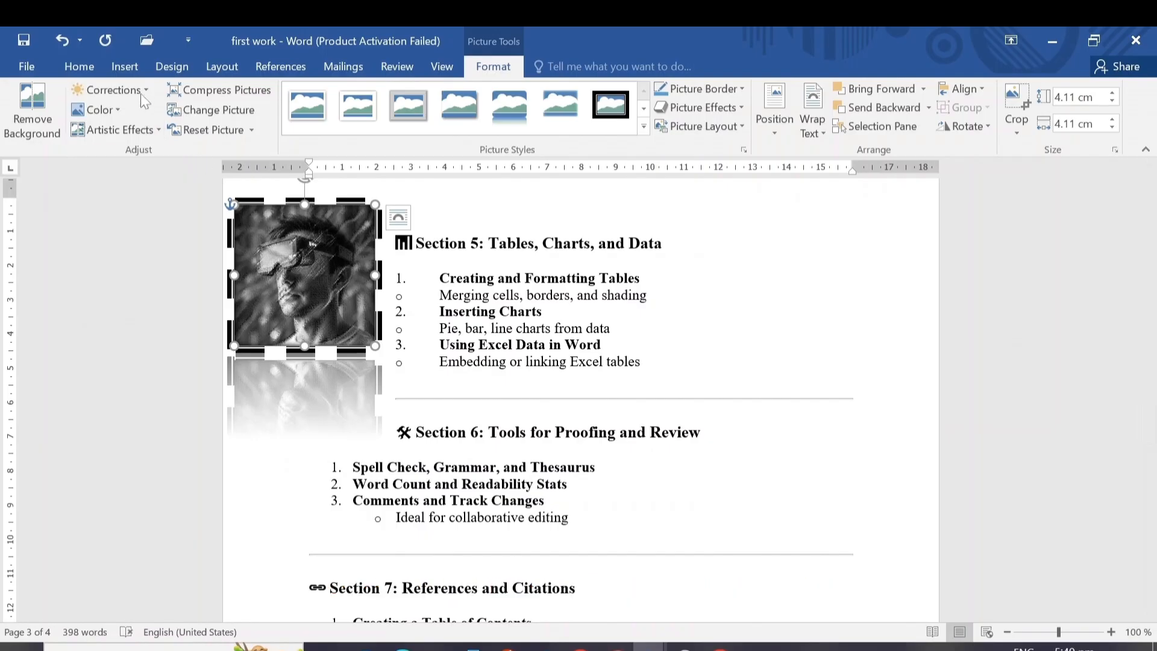
Insert the brain picture, 5e8e537c-e509-4c67-8de1-3050c3400ed4 - Copy, from the Desktop folder
click(126, 66)
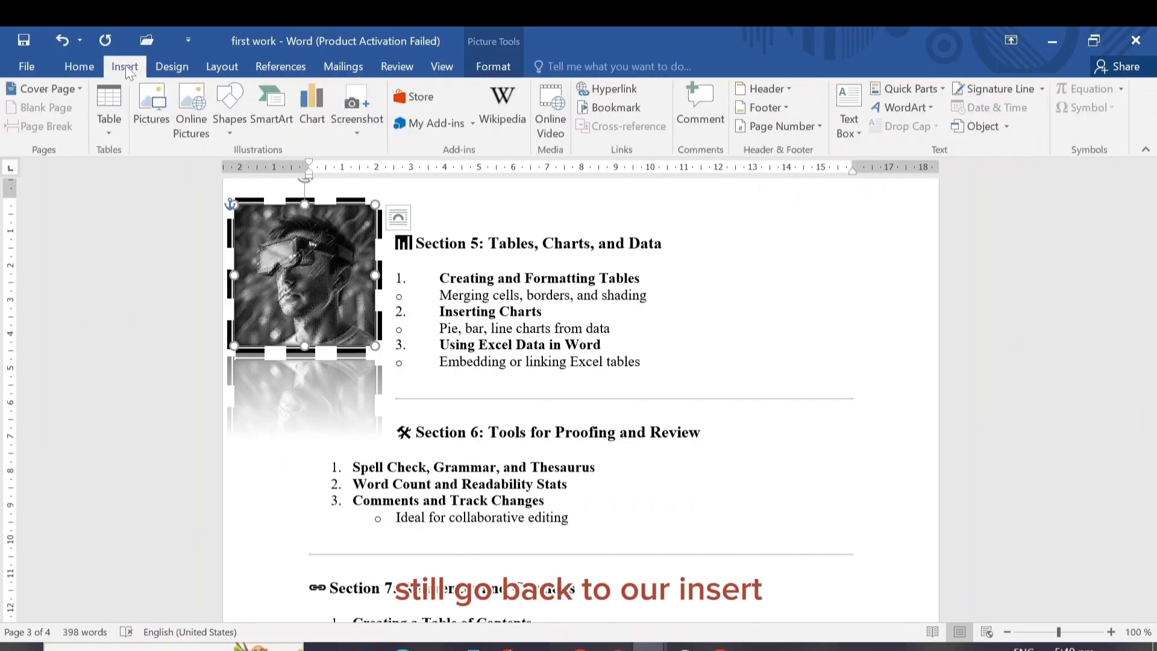
click(147, 108)
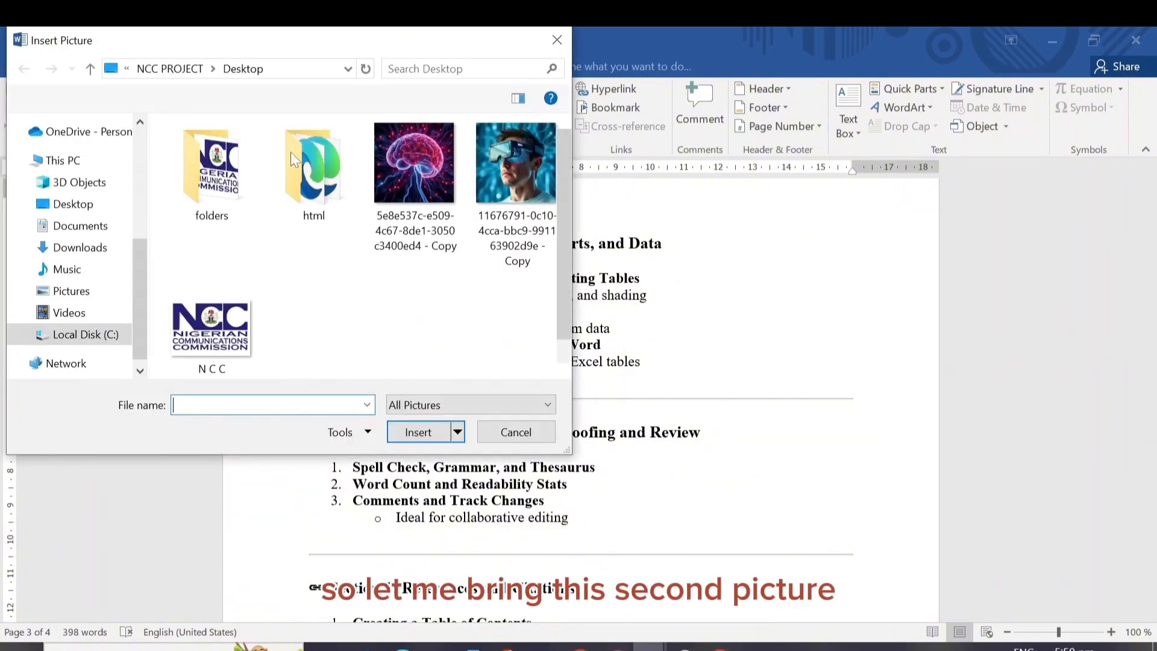
click(403, 146)
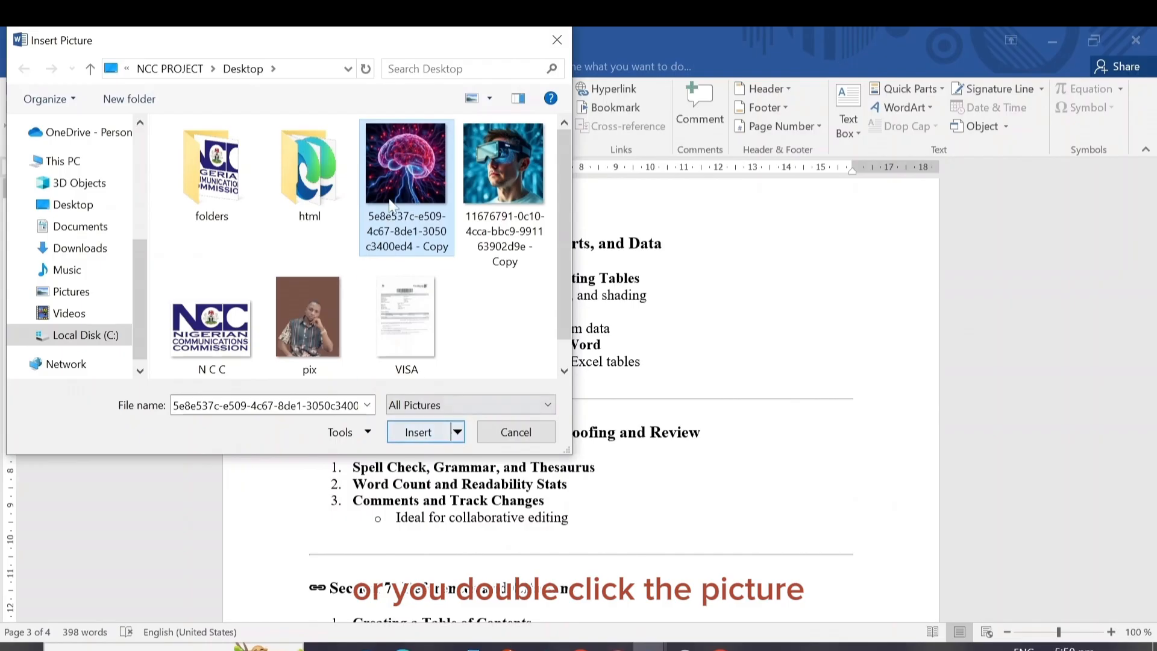
click(420, 433)
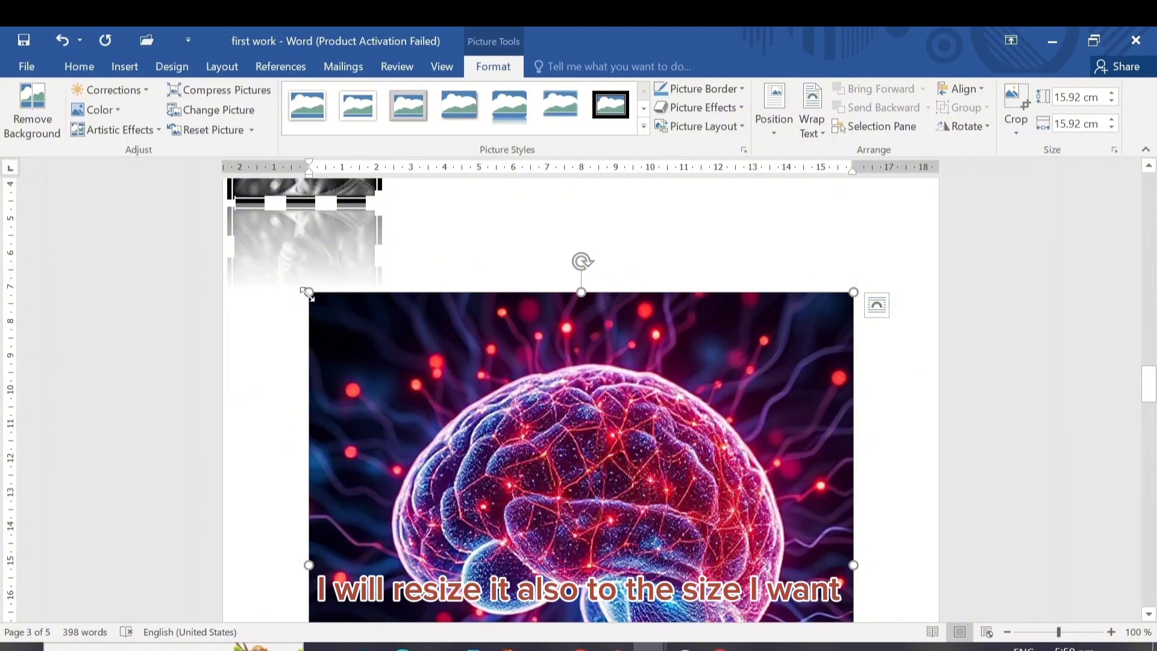
Shrink the brain picture to about 4.18 cm high and 4.31 cm wide
drag(309, 294, 504, 470)
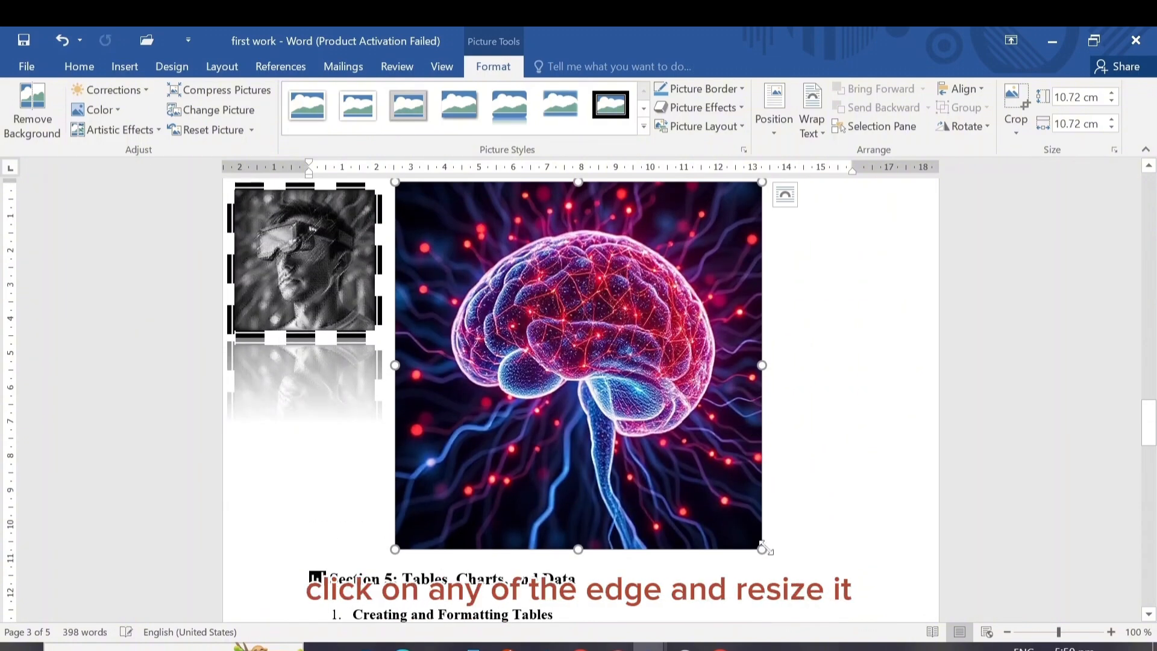
drag(761, 364, 635, 304)
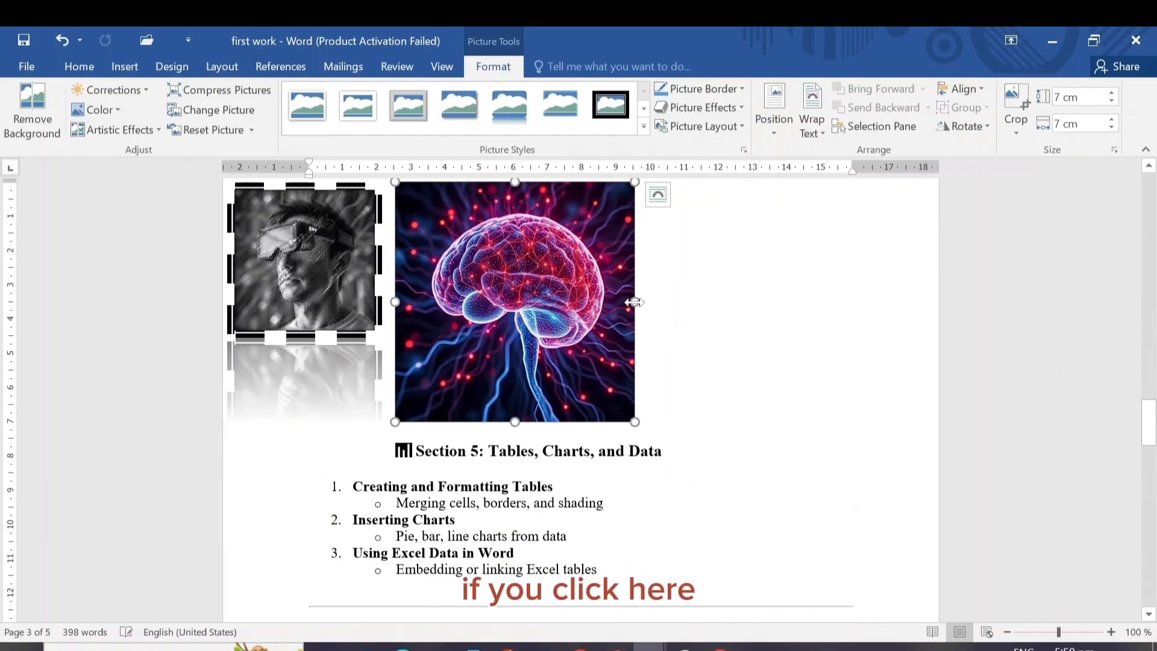
drag(485, 302, 641, 333)
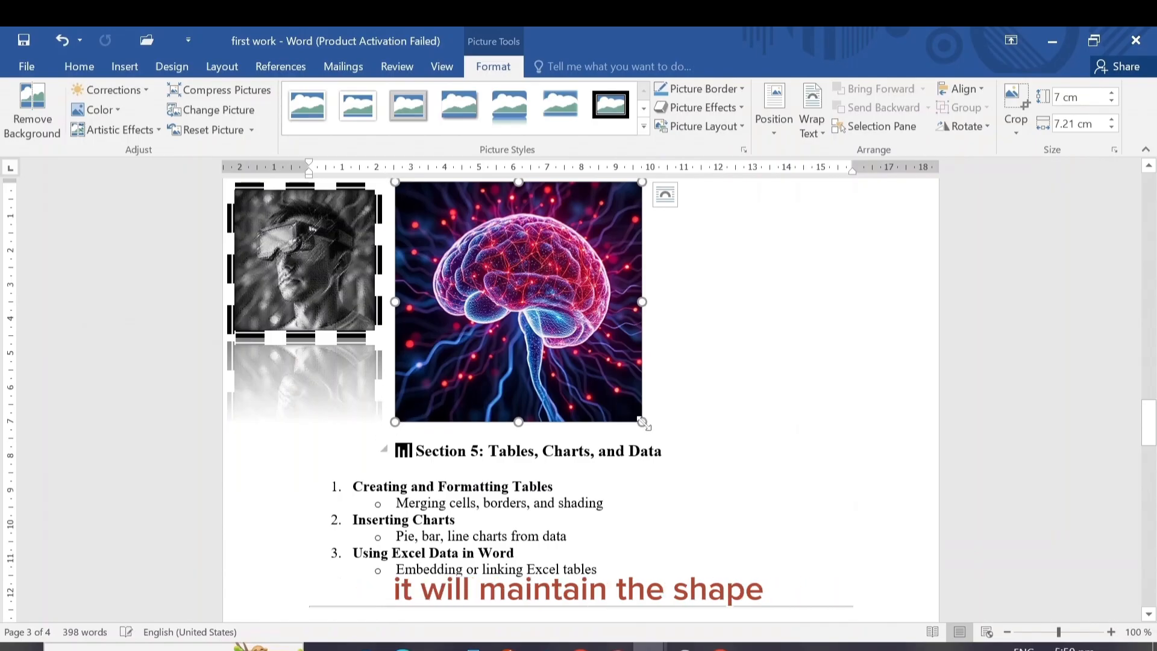
drag(643, 421, 536, 326)
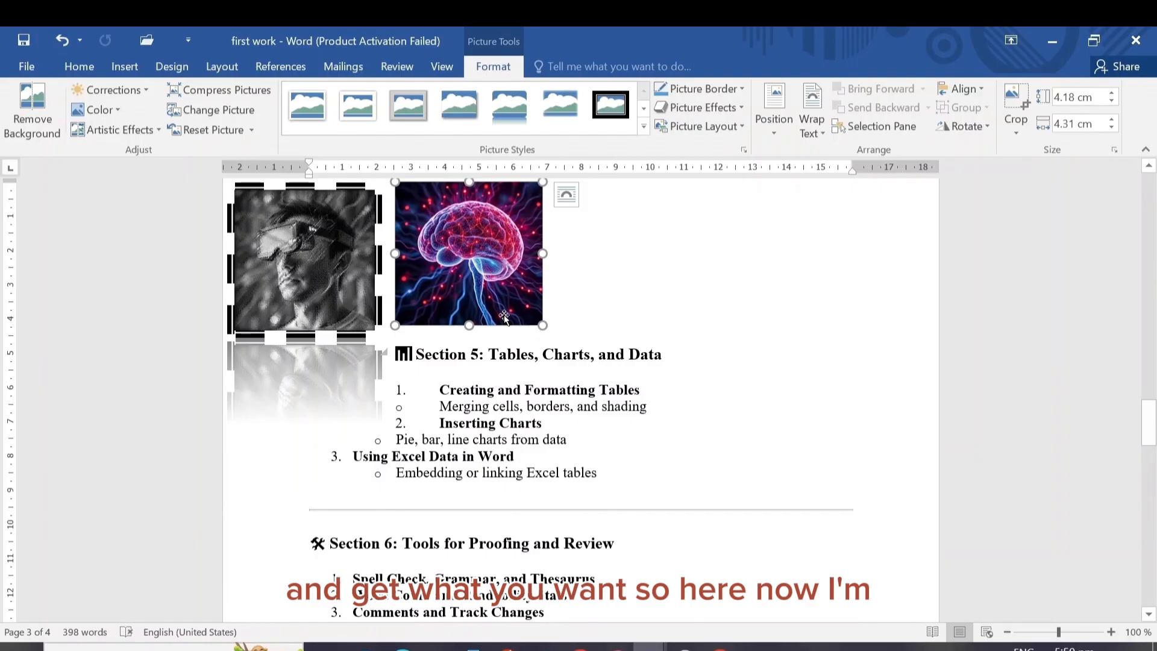
Position the brain picture at the top center with square text wrapping and move it to overlap the gray portrait's right side
drag(451, 269, 400, 270)
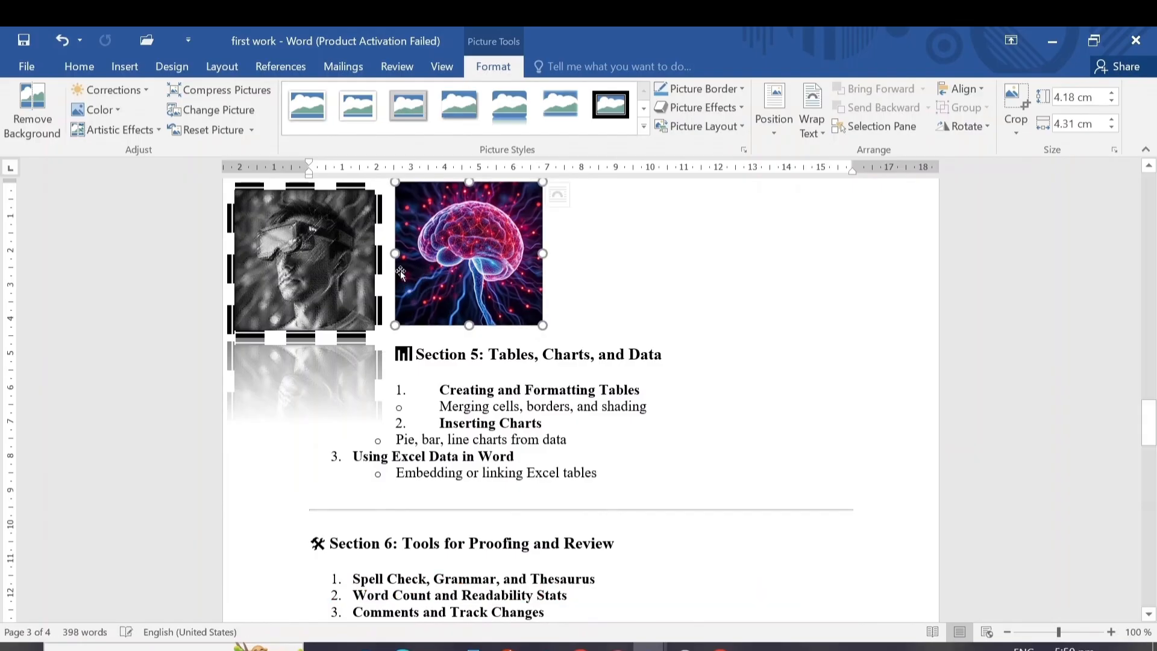
click(782, 129)
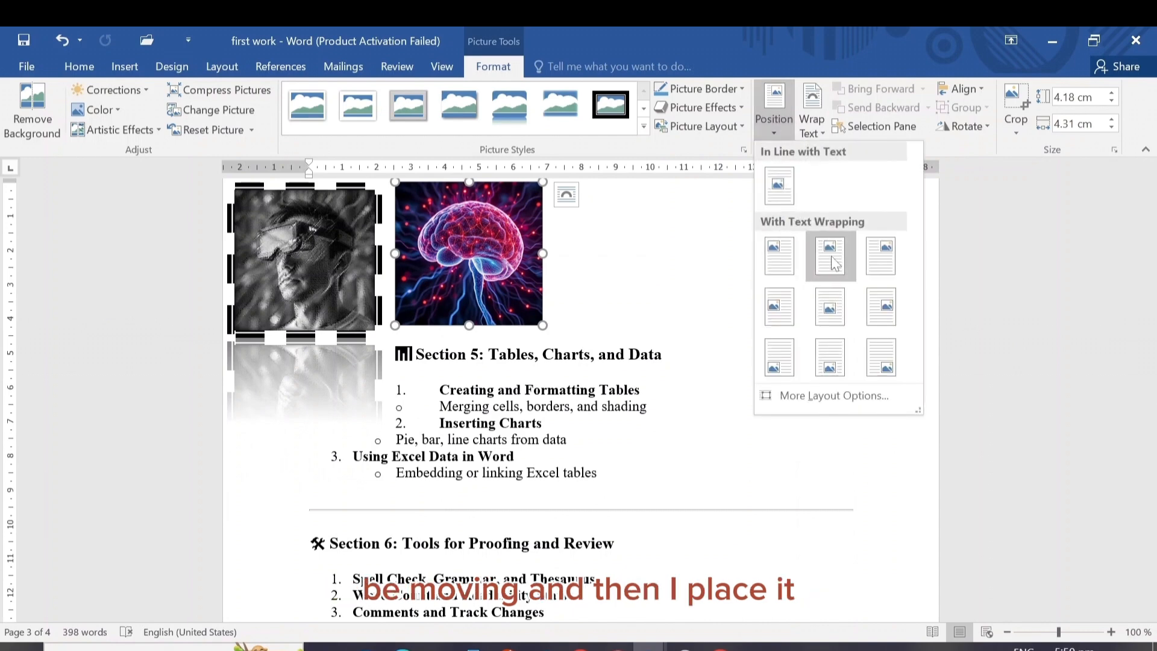
click(830, 256)
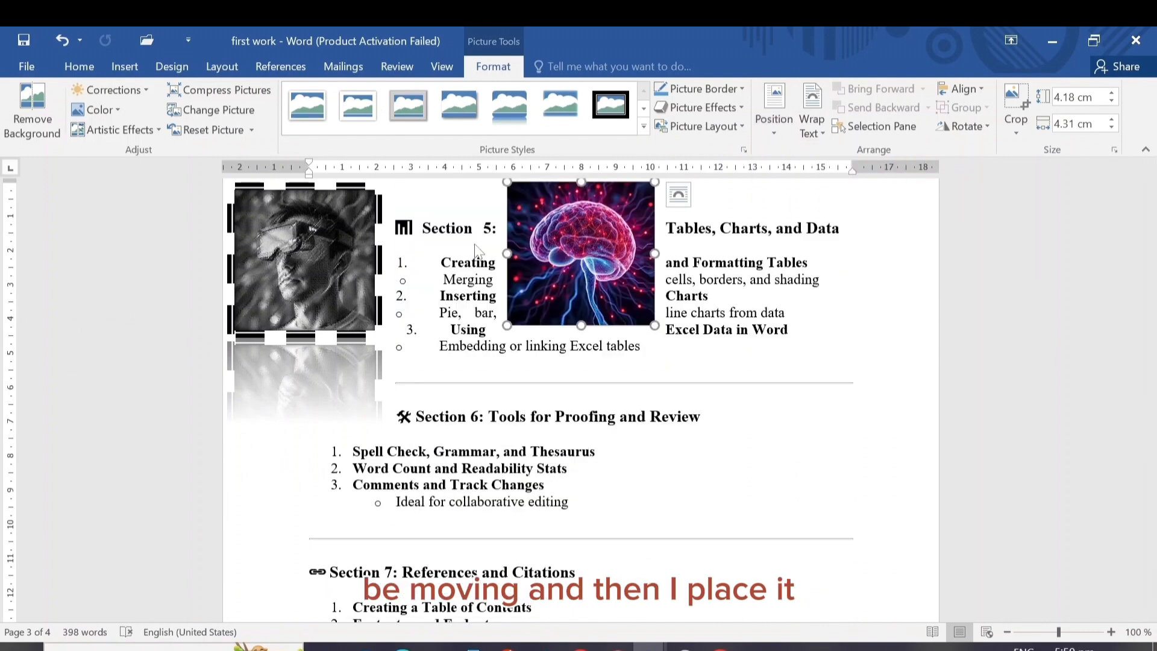
click(460, 246)
drag(549, 244, 372, 256)
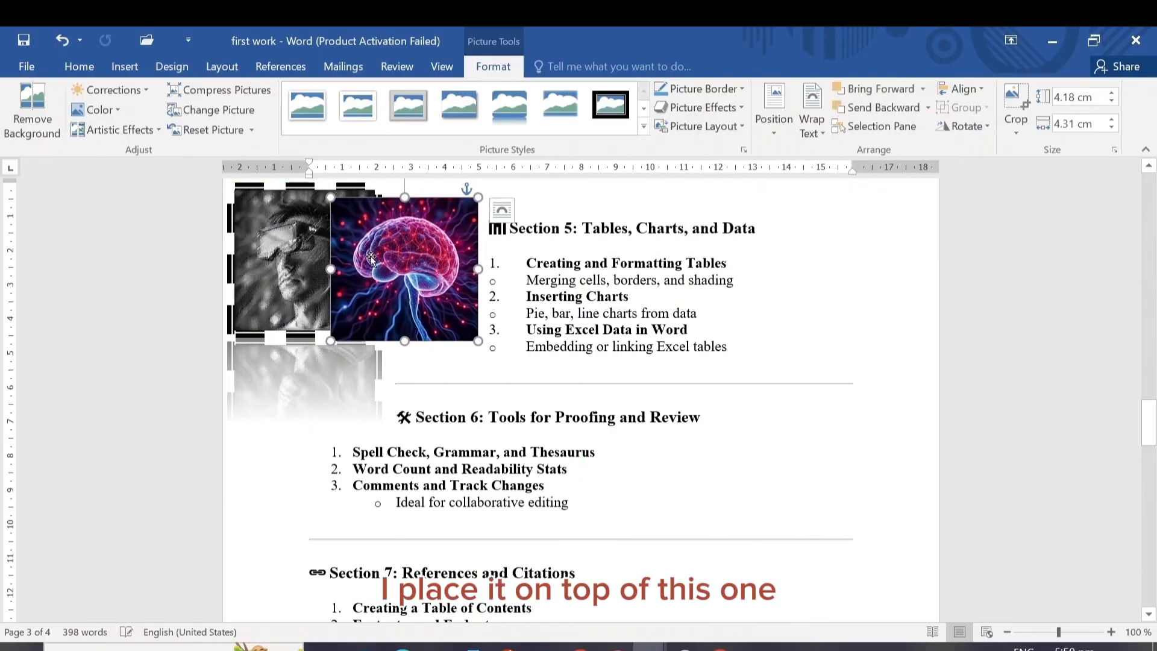
Send the brain picture backward behind the gray portrait, then select the portrait and the brain picture in turn
click(902, 106)
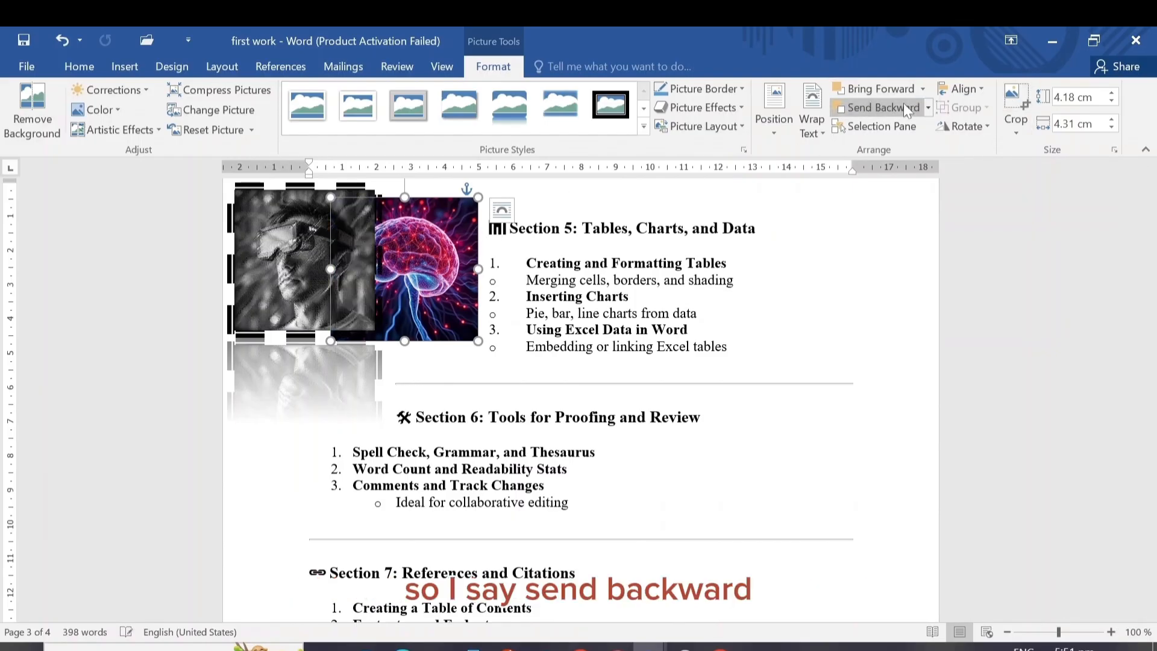
click(295, 259)
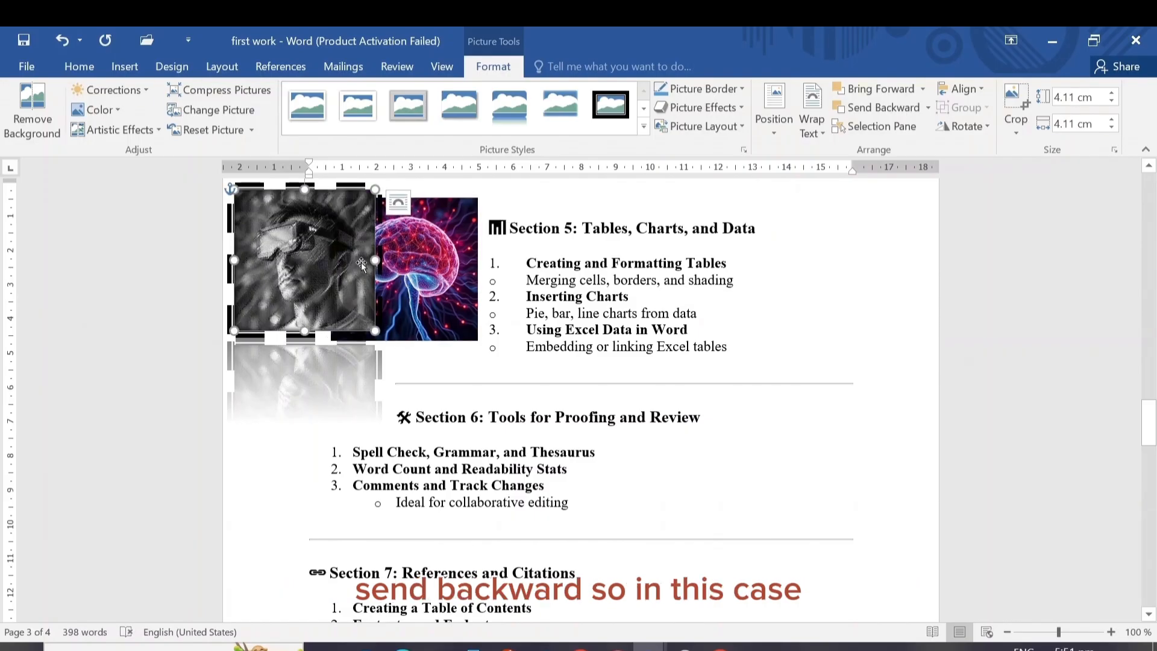
click(431, 259)
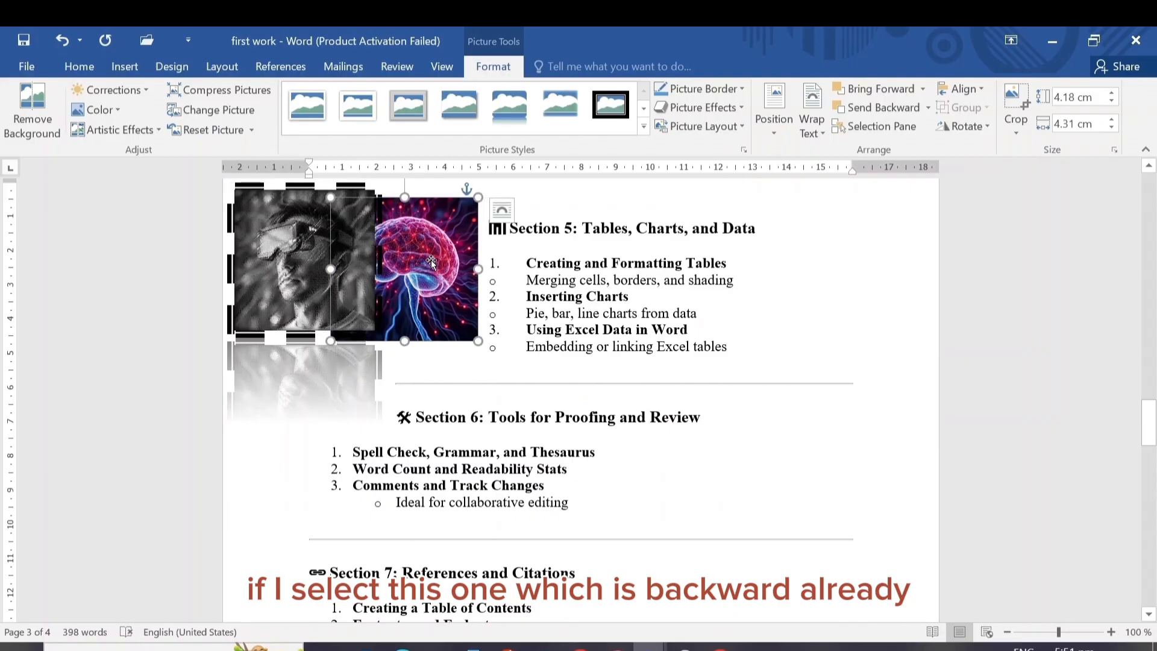
Bring the brain picture forward in front of the gray portrait, then delete the brain picture
click(902, 88)
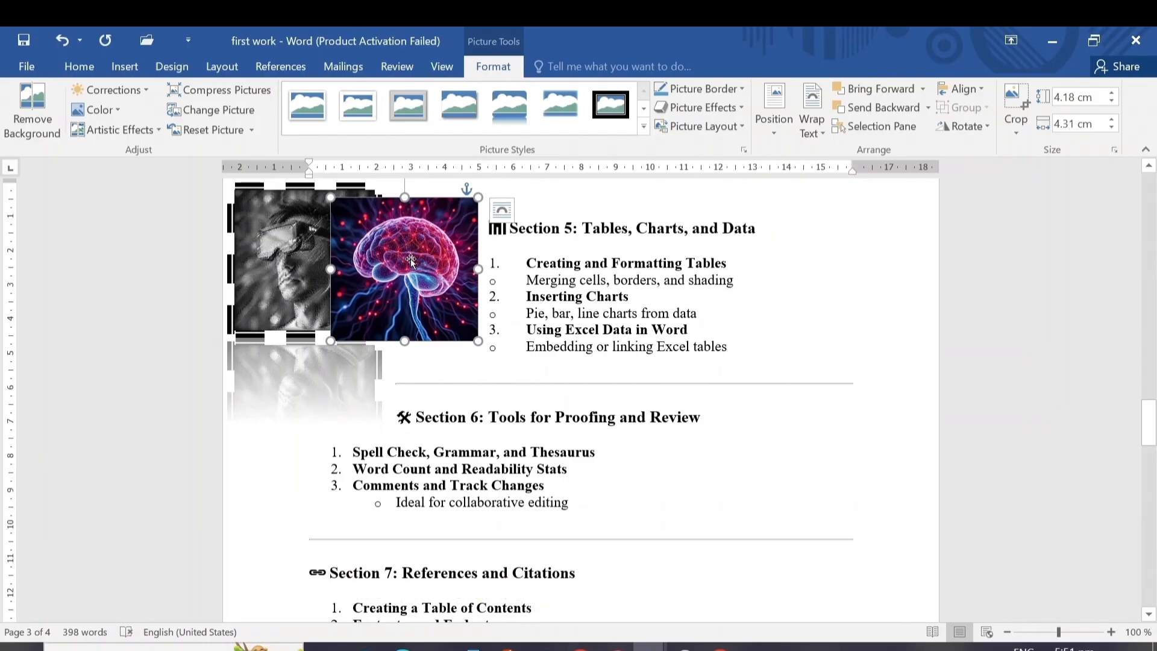
key(Delete)
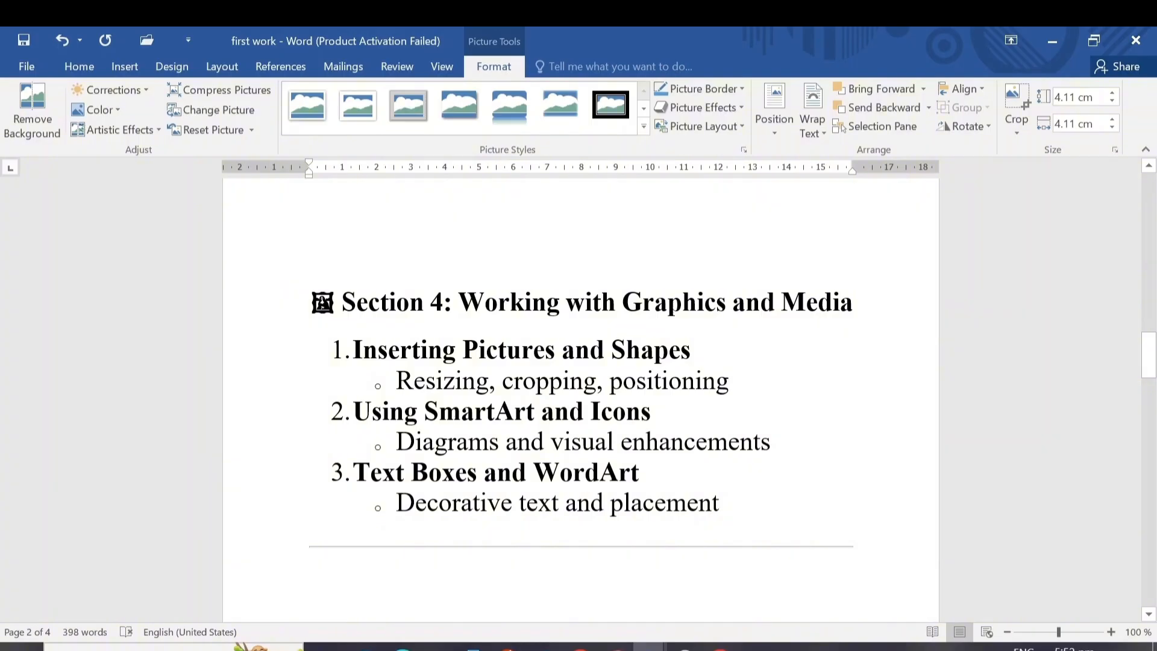
Crop away the lower part of the gray portrait, leaving it about 2.28 cm high
click(123, 67)
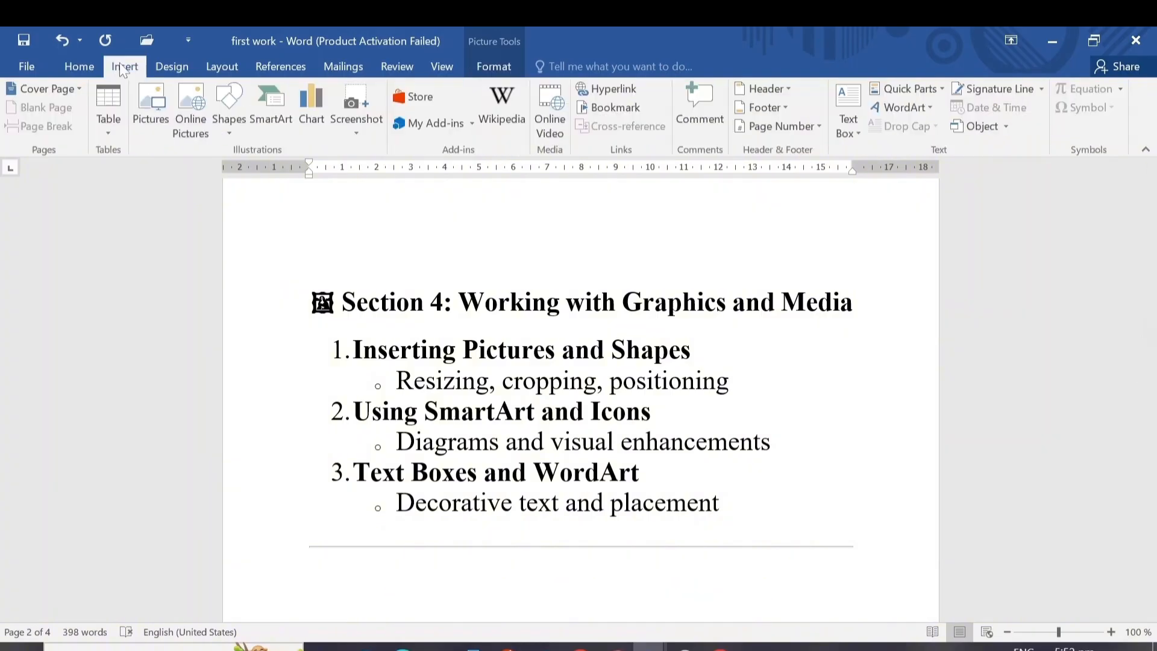
click(495, 69)
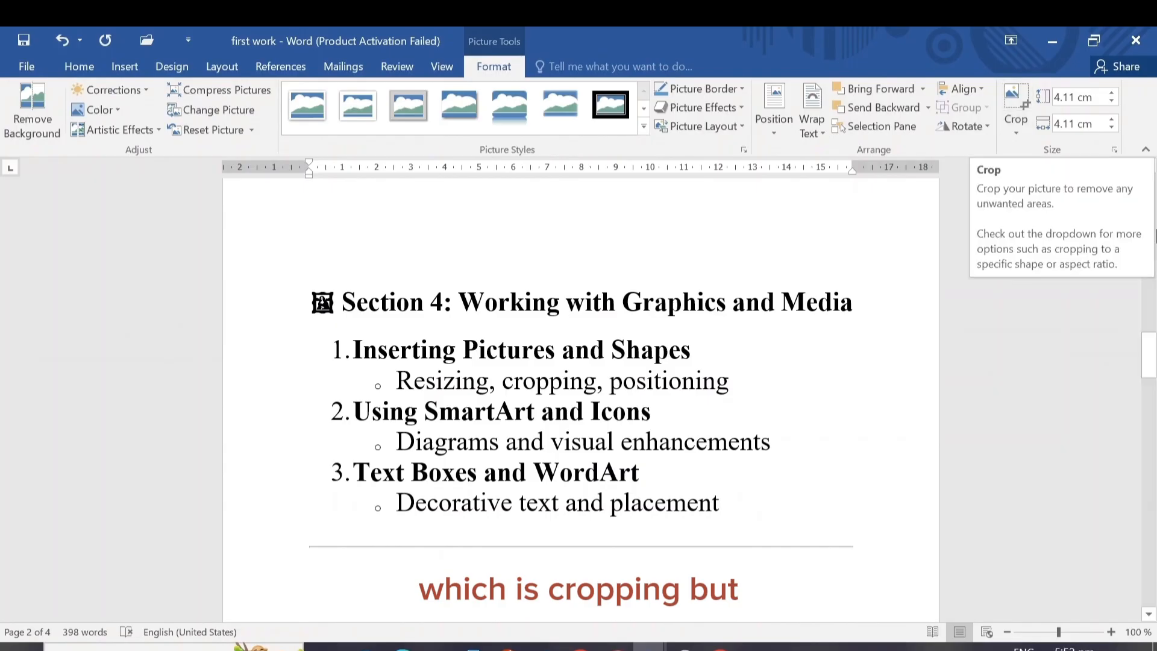
drag(1153, 360, 1154, 414)
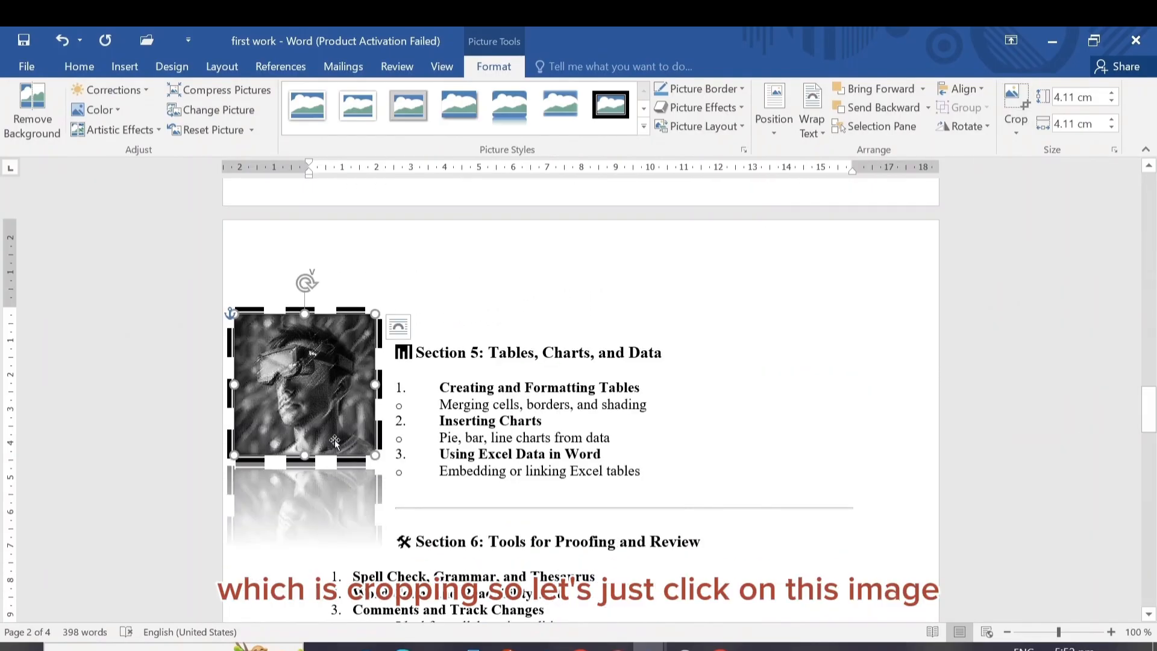
click(1016, 120)
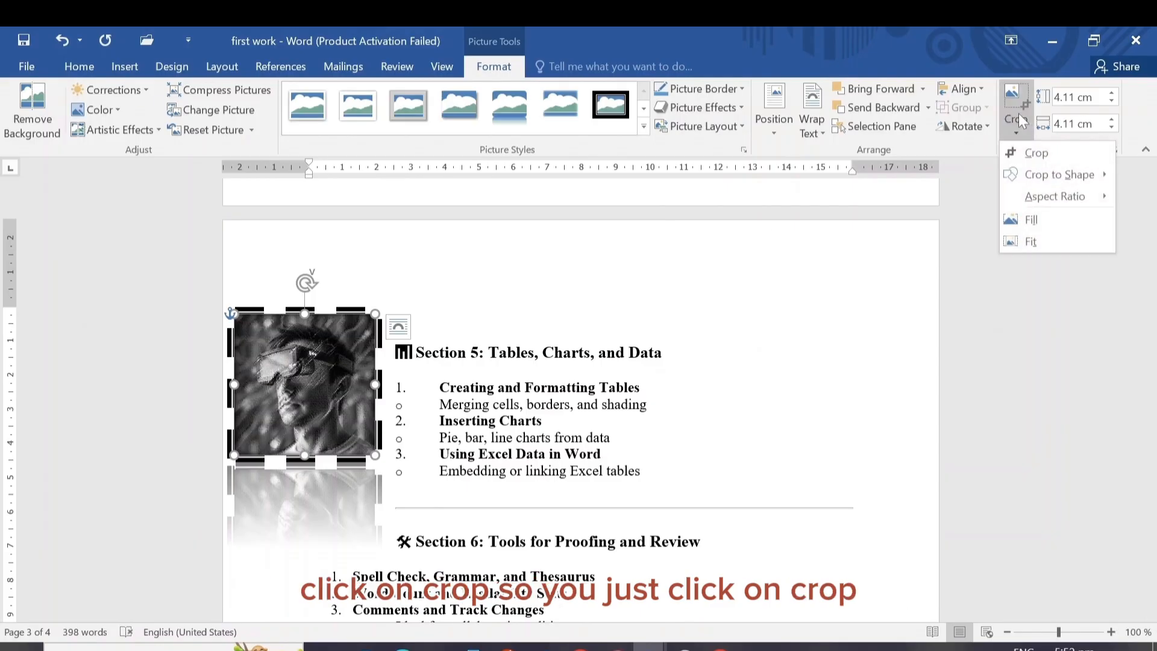
click(1036, 154)
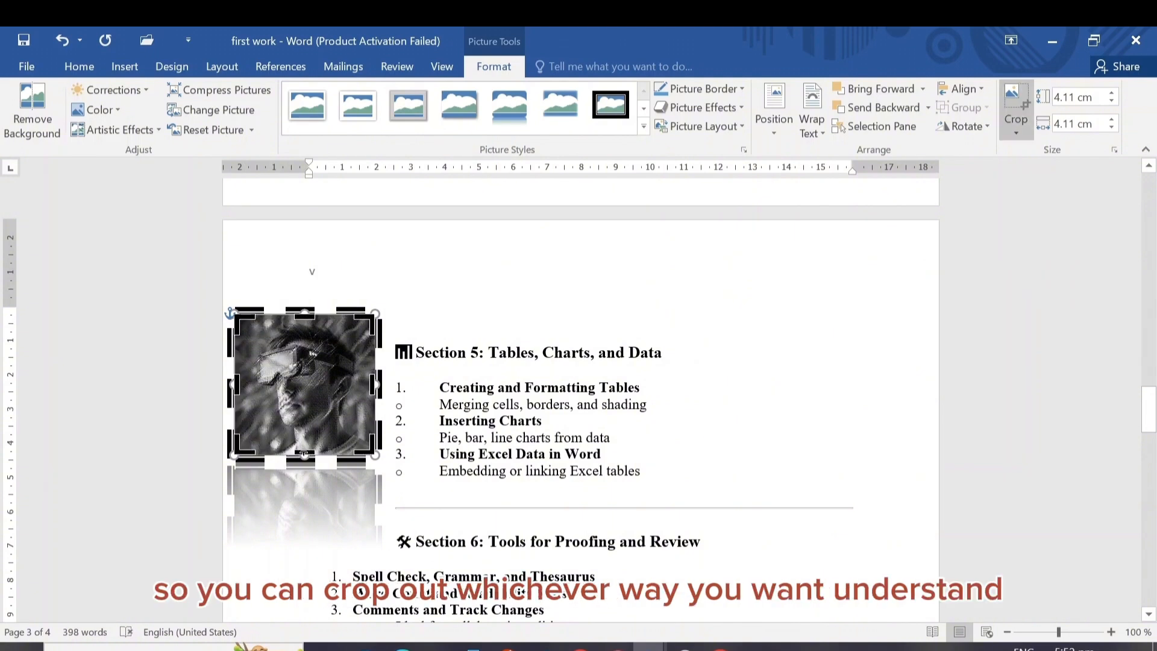
drag(304, 454, 299, 392)
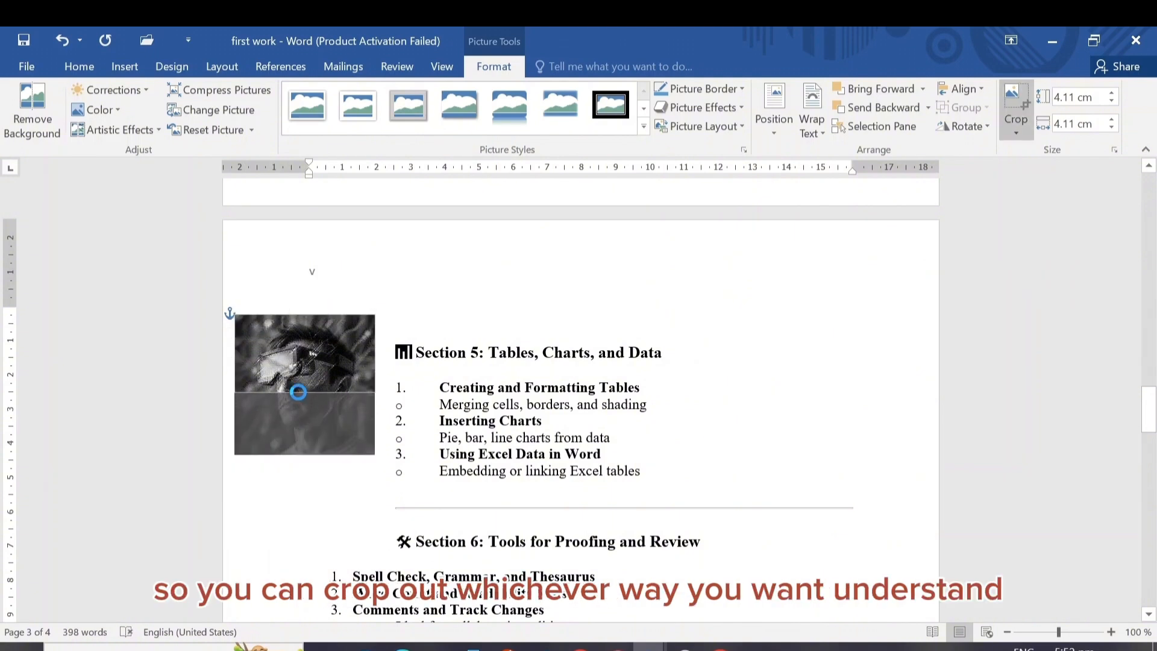
drag(1149, 410, 1137, 297)
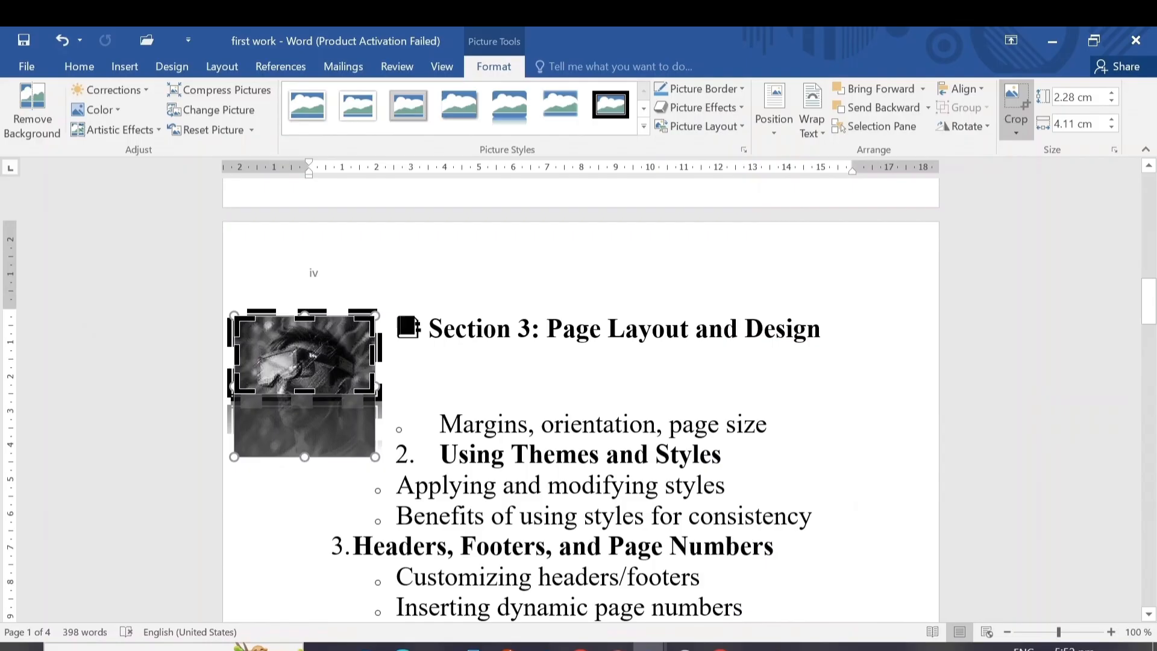
click(398, 376)
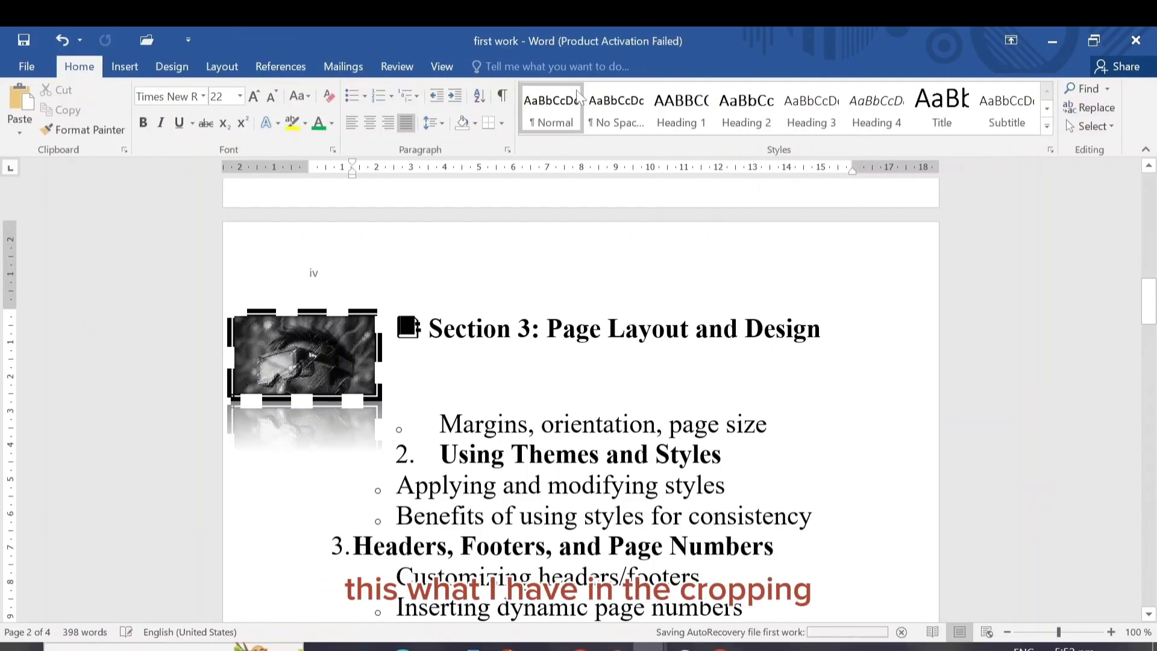
Extend the gray portrait's lower crop edge back down to about 4.18 cm high and finish cropping
click(321, 342)
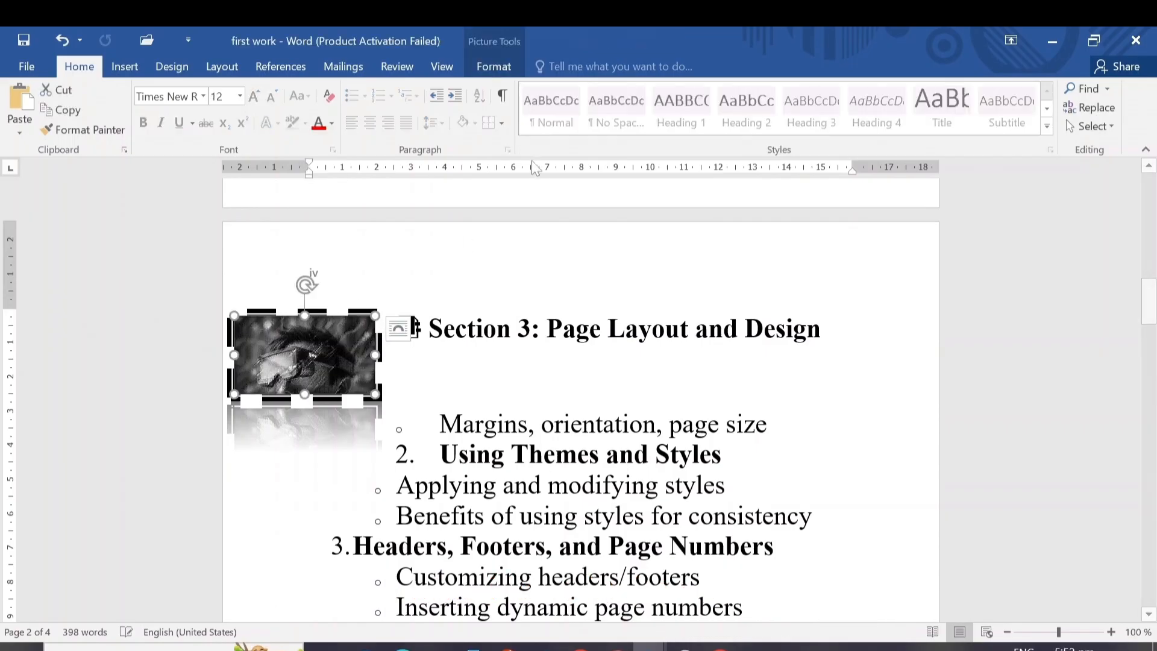
click(494, 67)
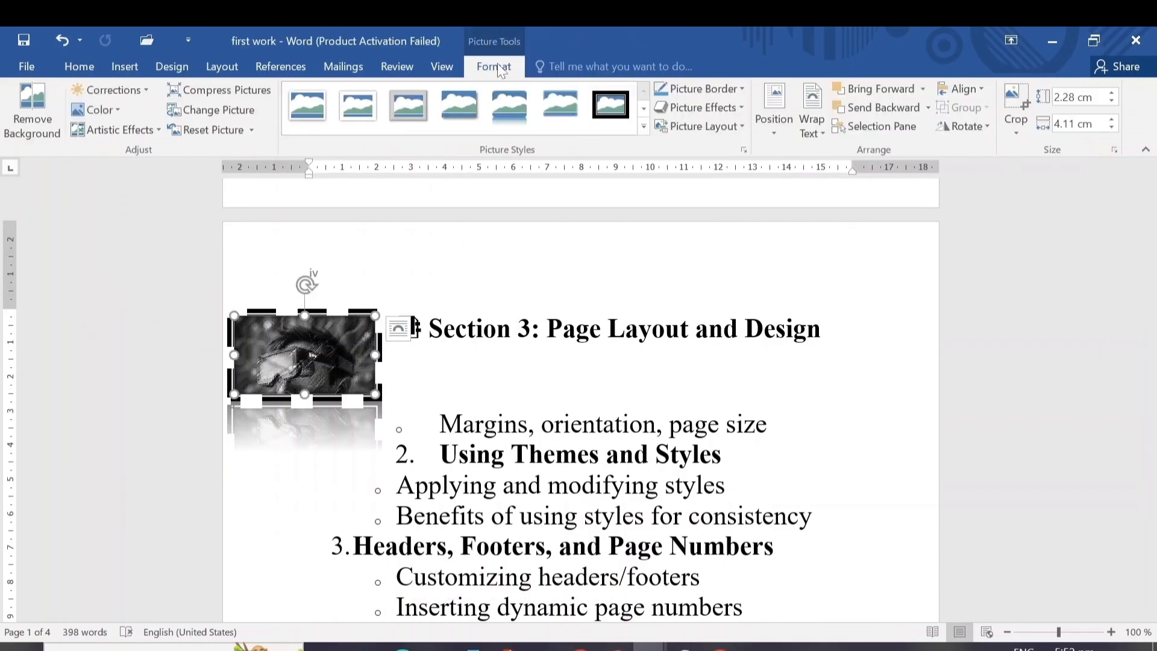
click(1017, 132)
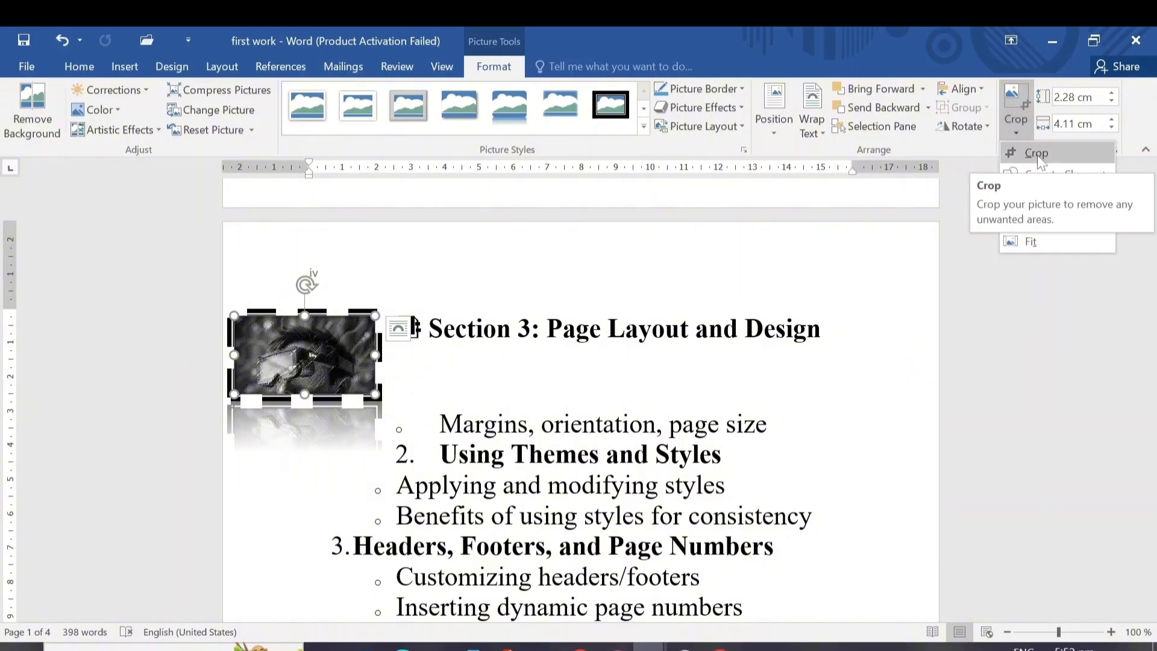
mouse_move(1050, 187)
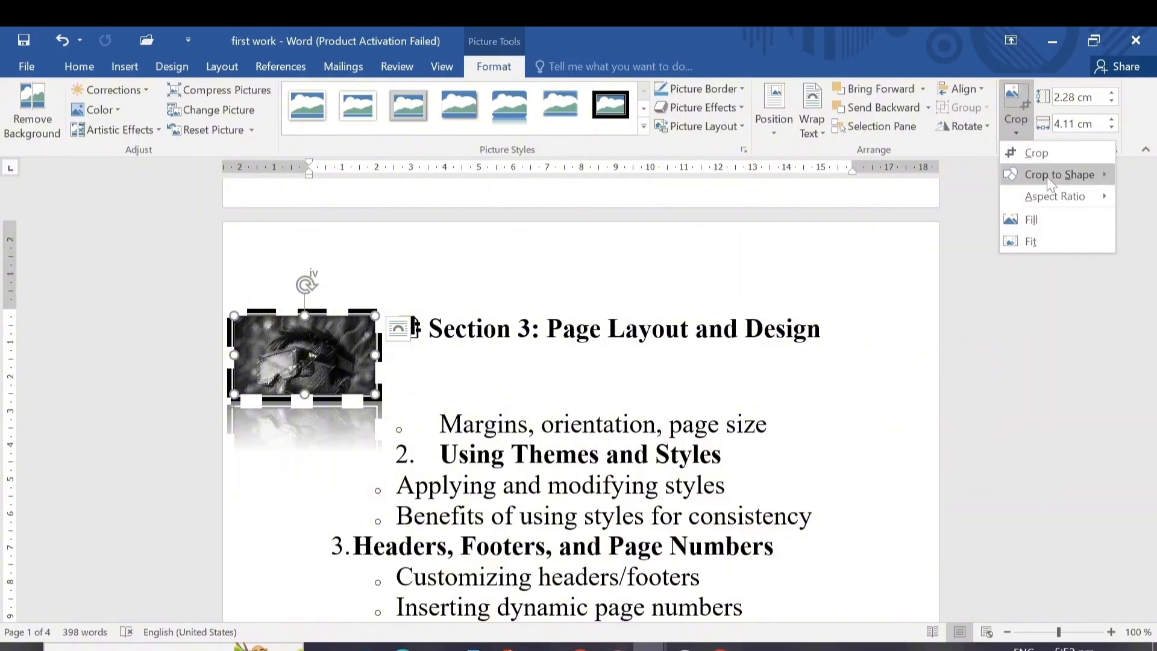
click(1036, 153)
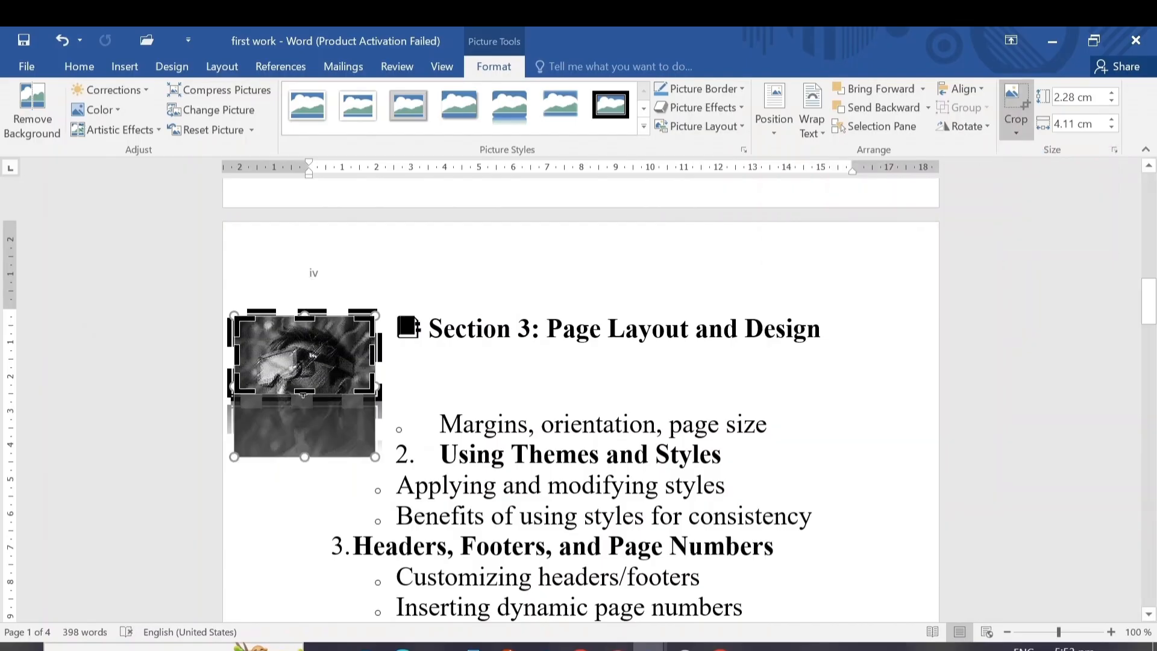
drag(303, 395, 304, 459)
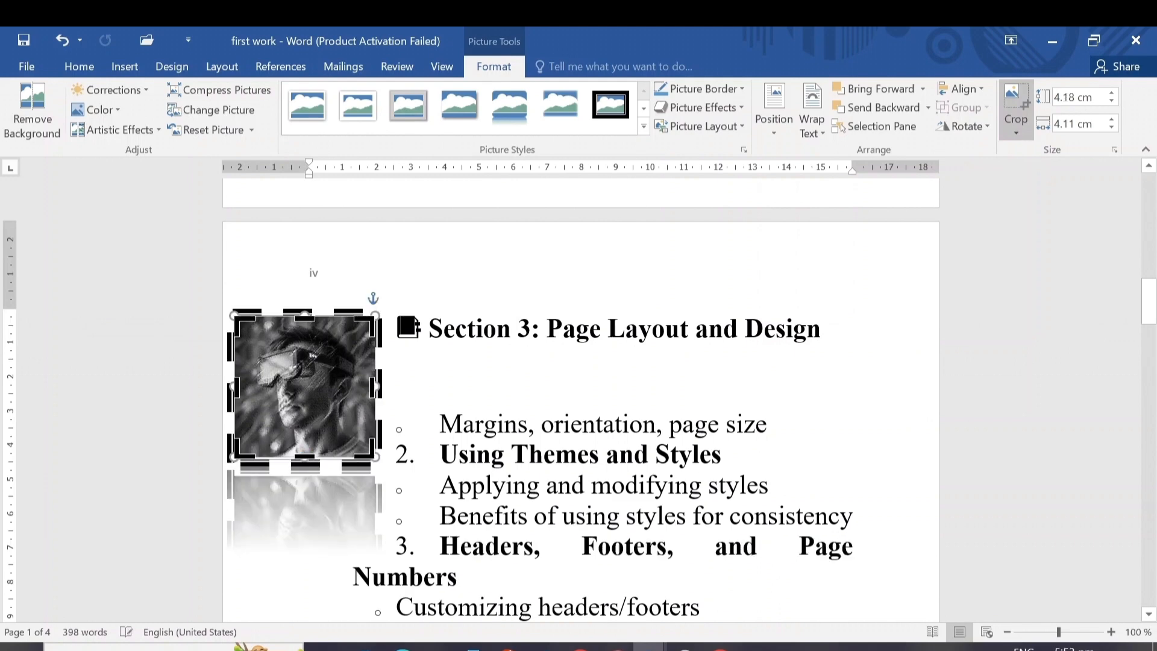
click(396, 375)
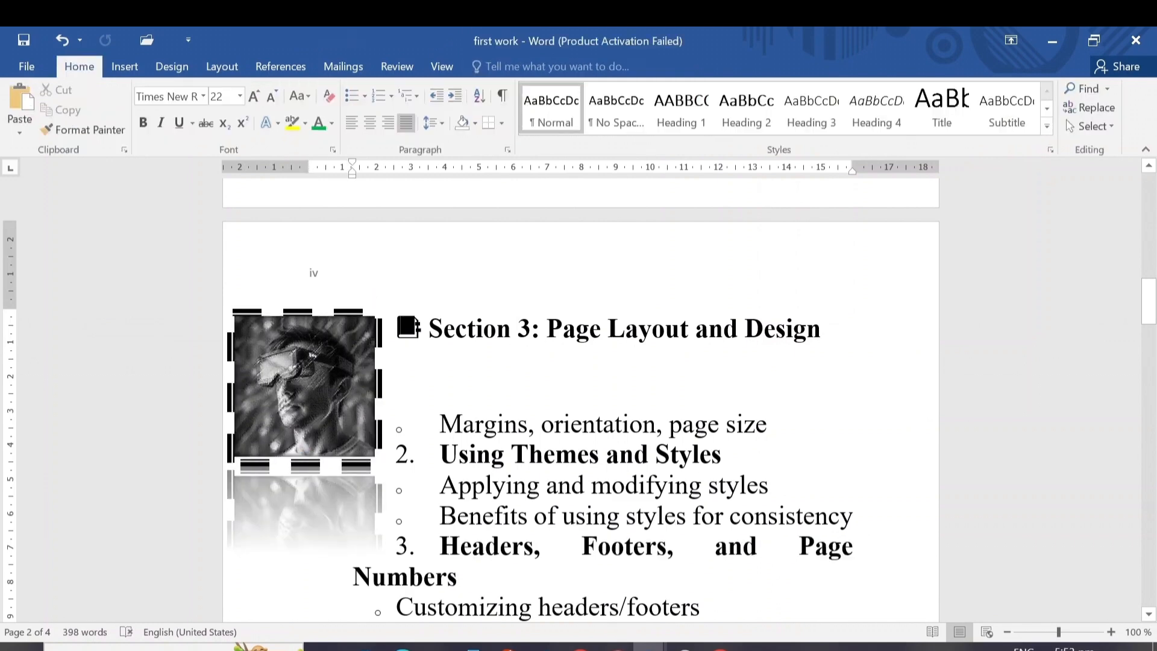
Examine the SmartArt graphic categories from List to Pyramid, preview the Basic Pyramid layout, and close the chooser without inserting anything
click(123, 67)
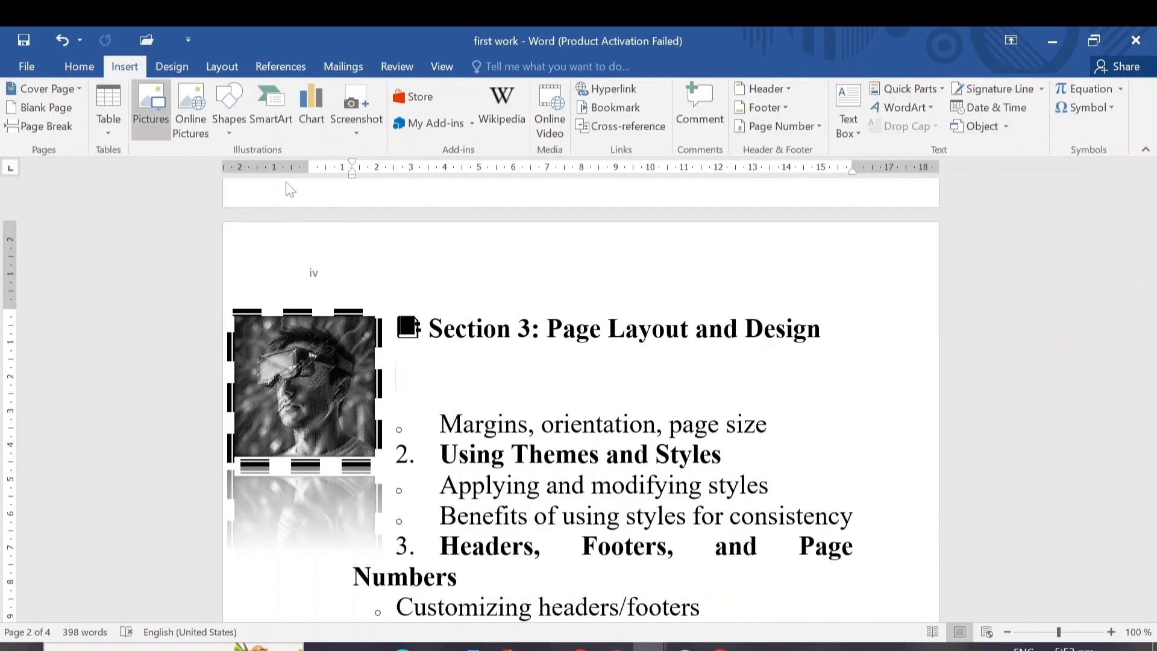
drag(1151, 313, 1151, 381)
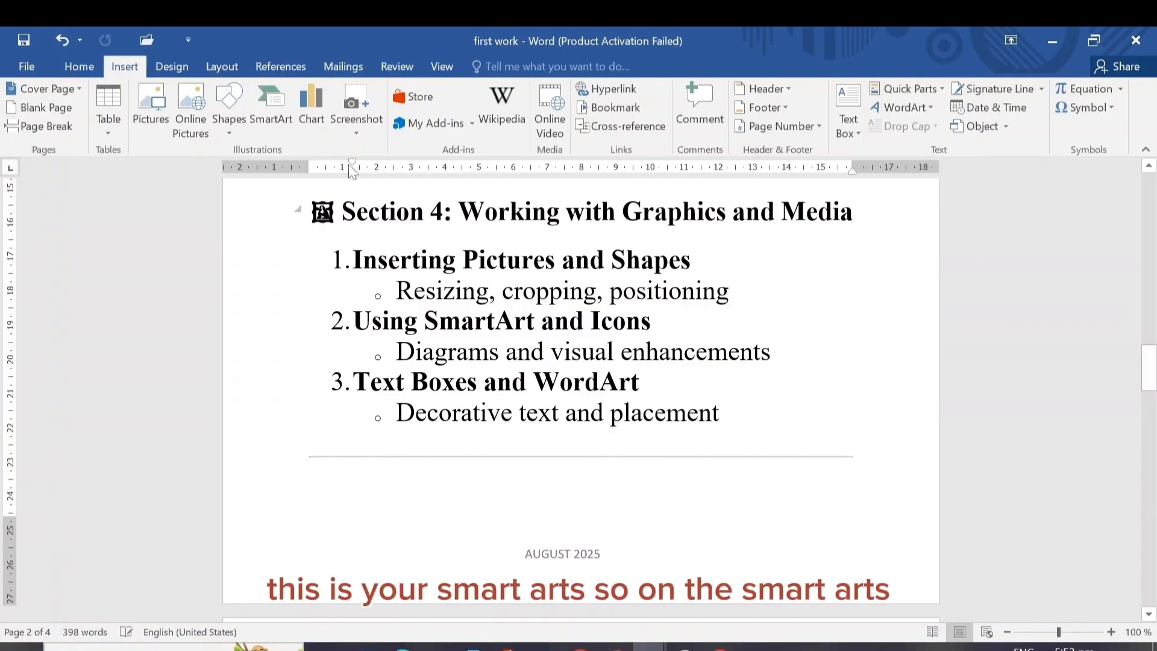
click(272, 124)
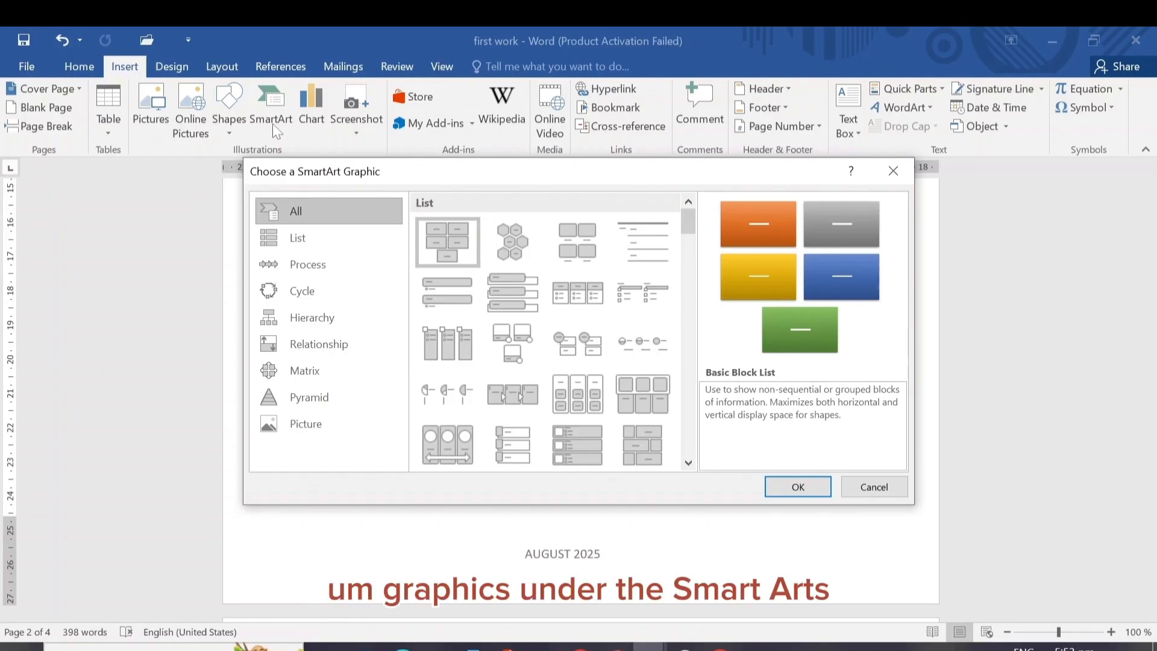
click(308, 238)
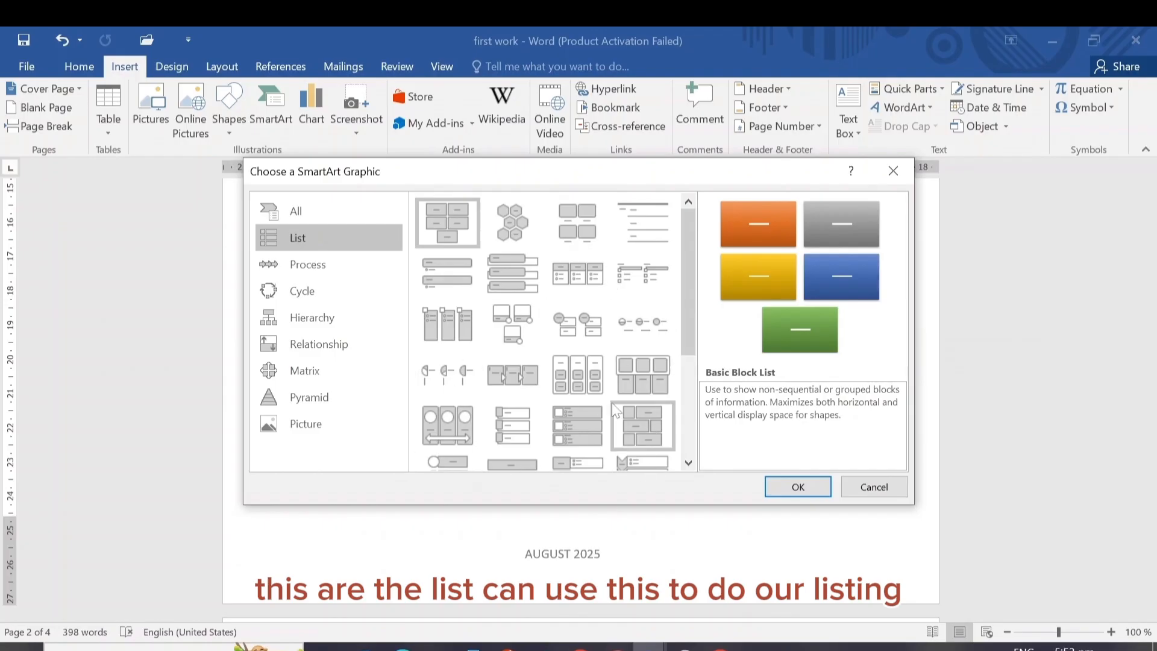
click(314, 271)
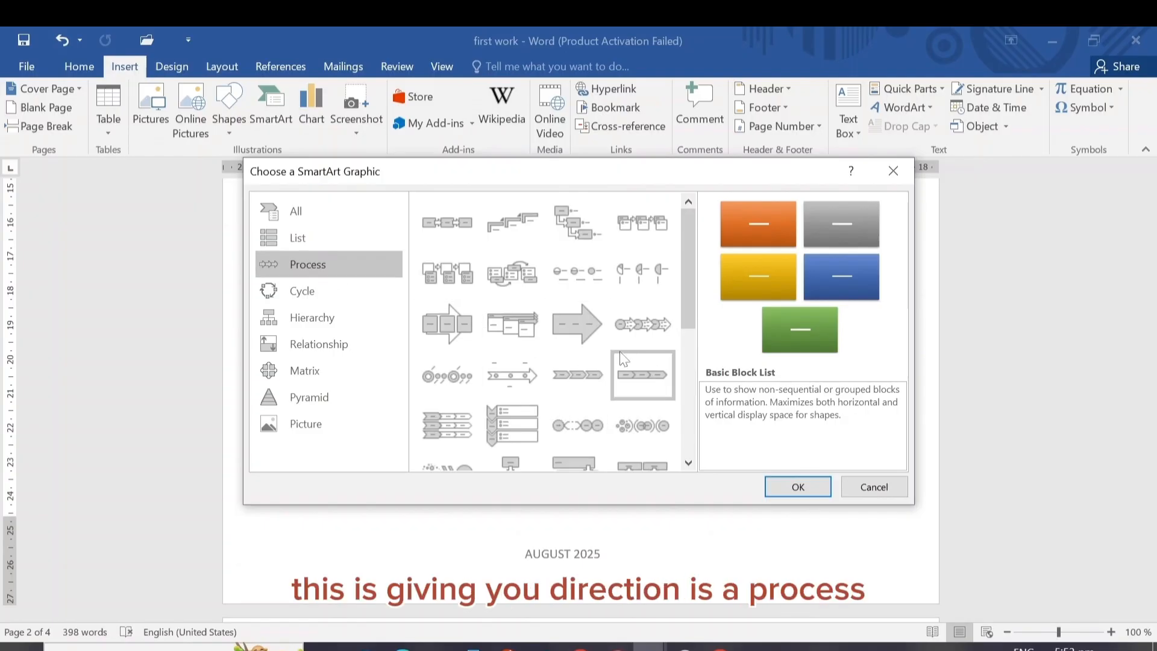
click(324, 292)
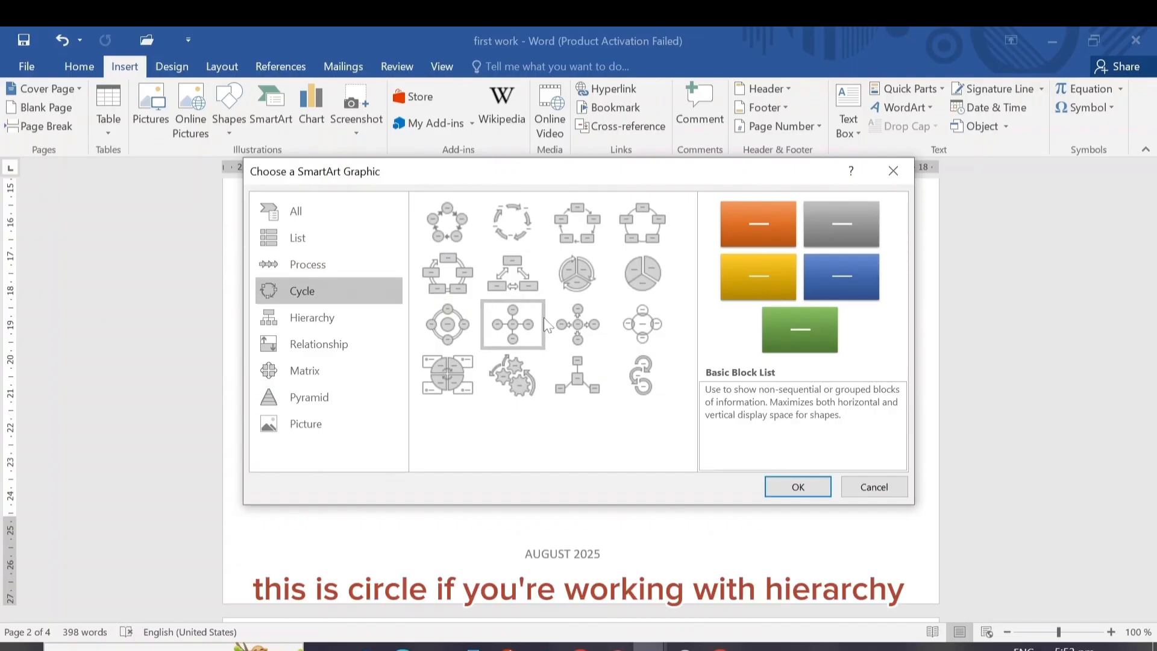
click(328, 316)
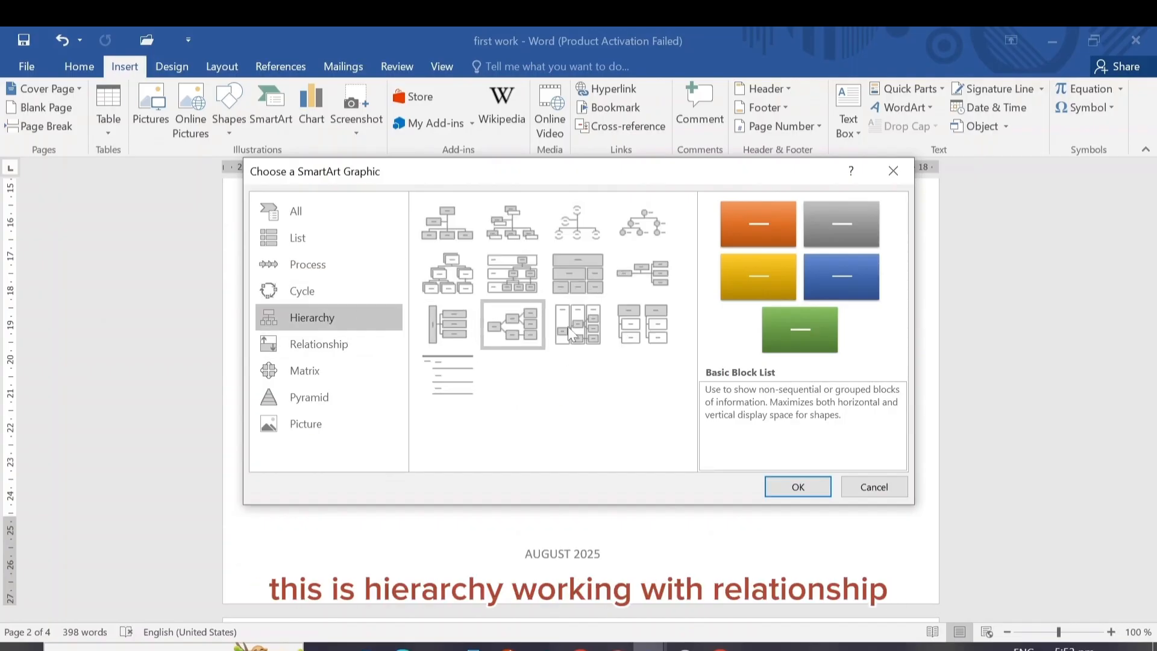
click(343, 348)
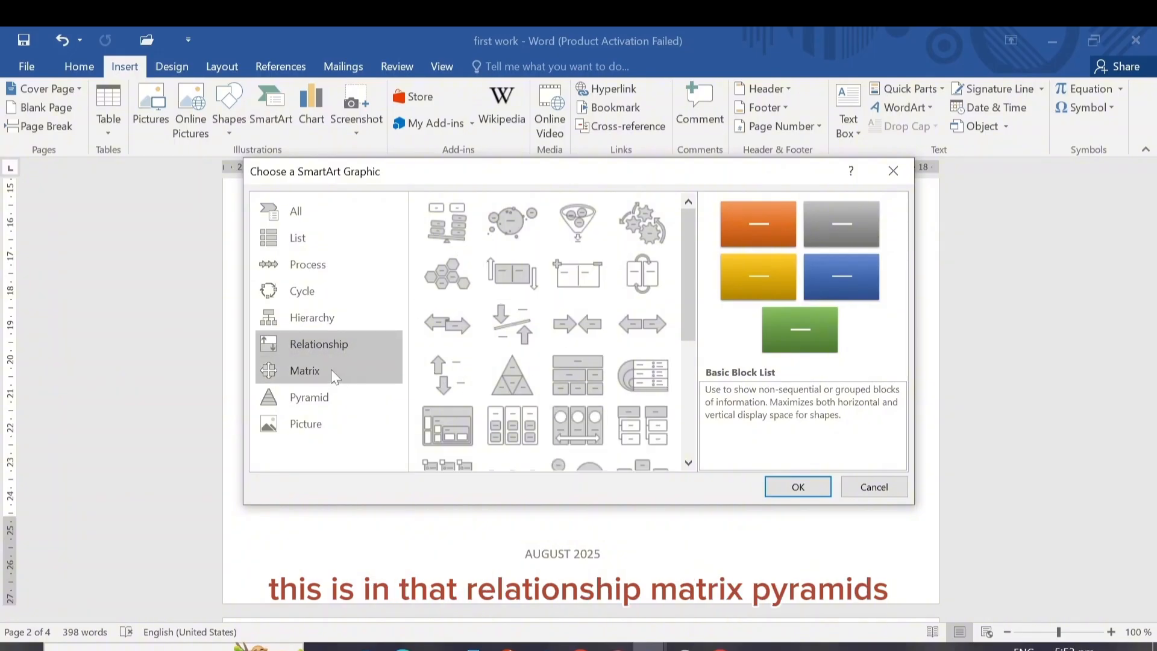
click(313, 369)
click(316, 398)
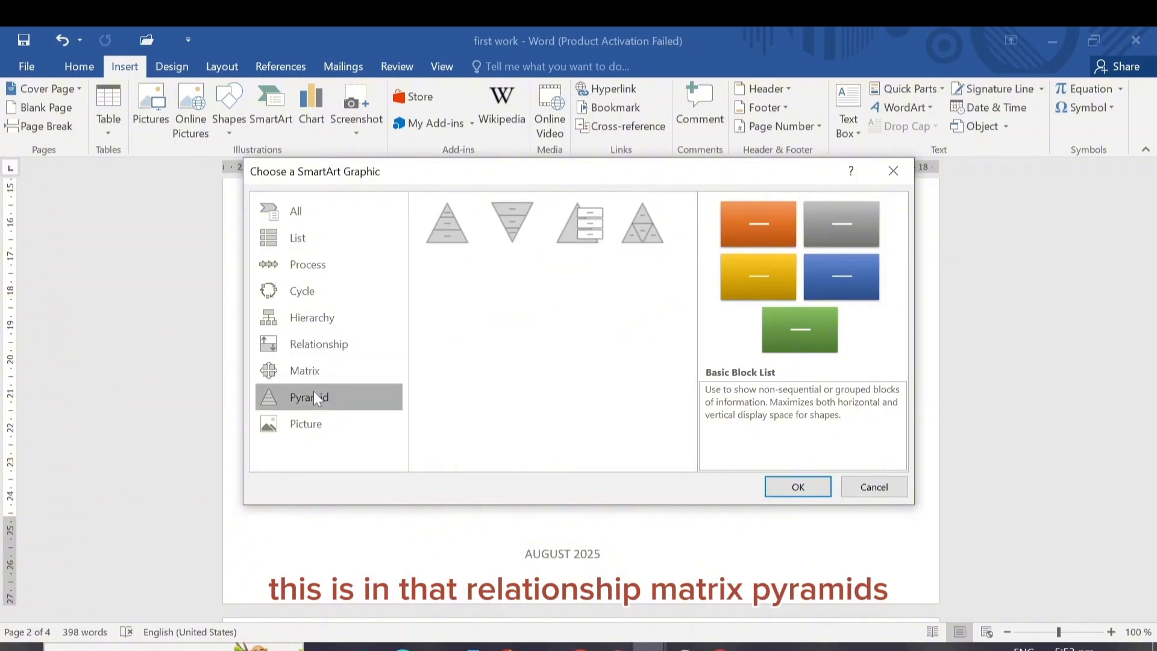
click(443, 224)
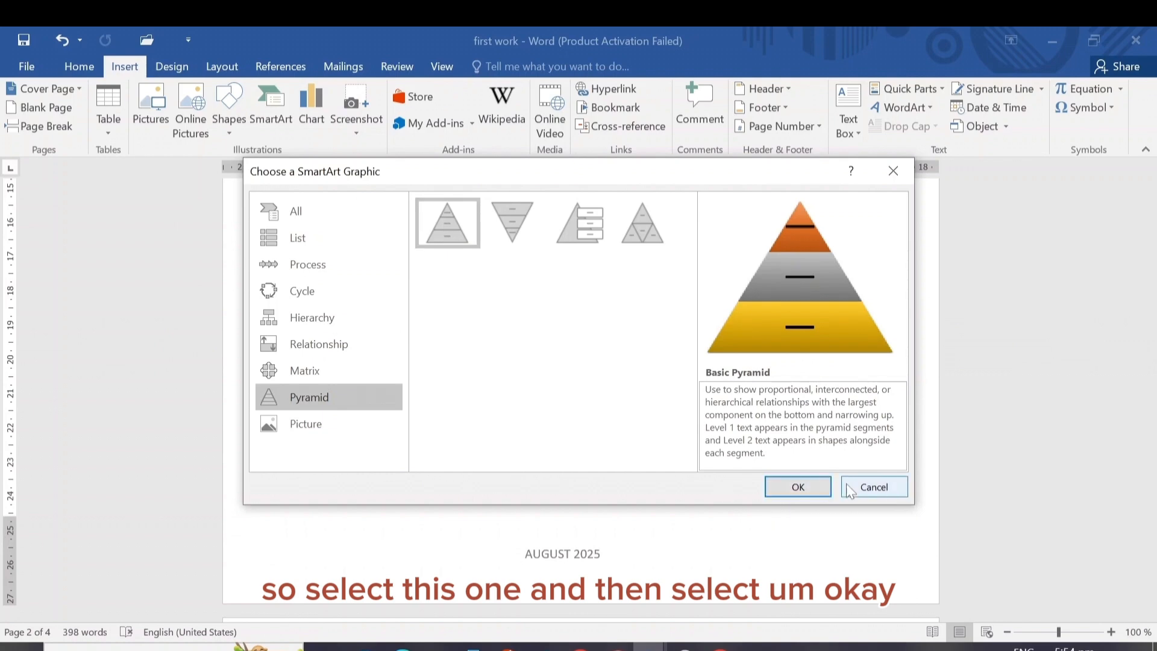
click(875, 488)
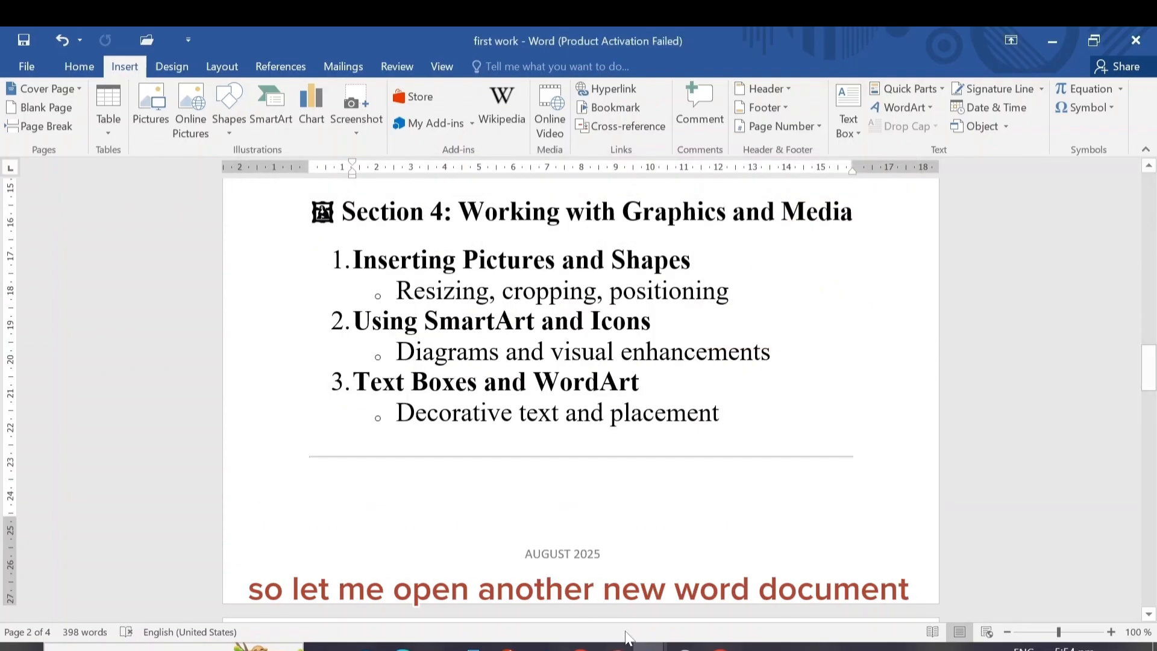
Switch to the blank document Document4 and insert a Basic Pyramid SmartArt graphic
mouse_move(649, 645)
click(569, 572)
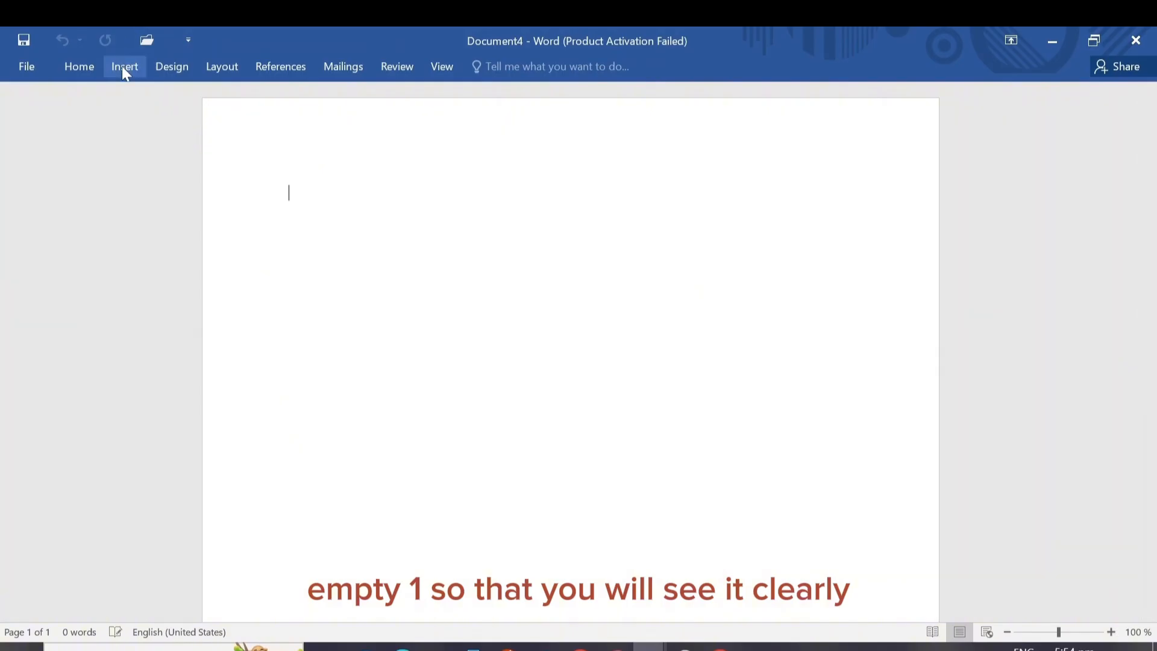
click(124, 66)
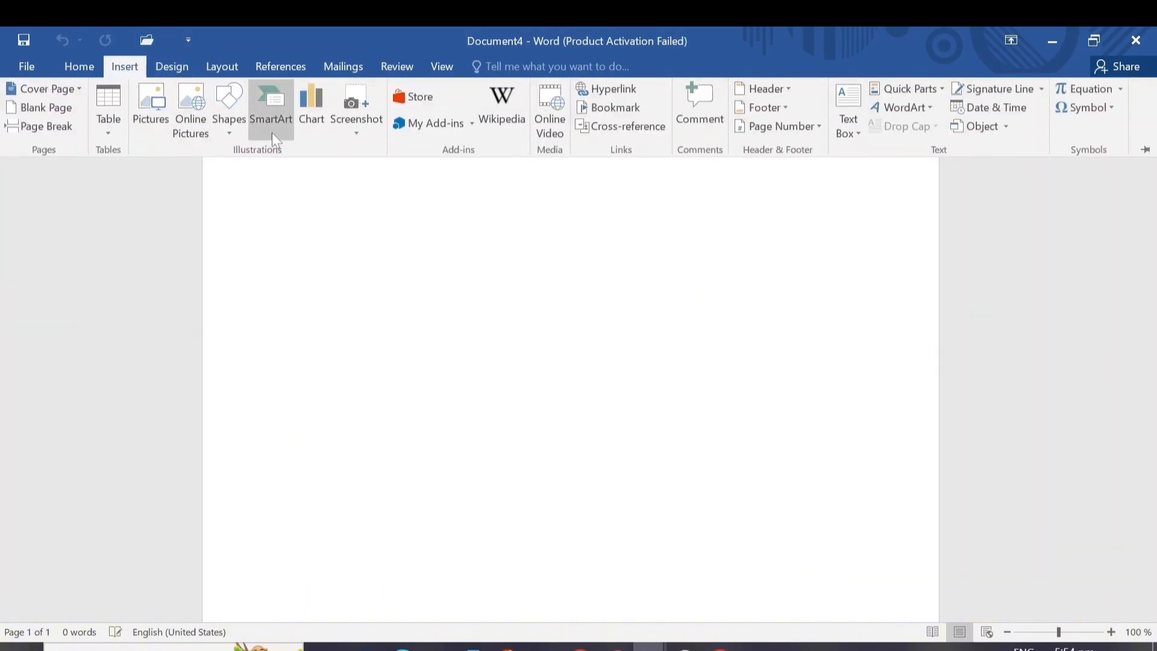
click(270, 110)
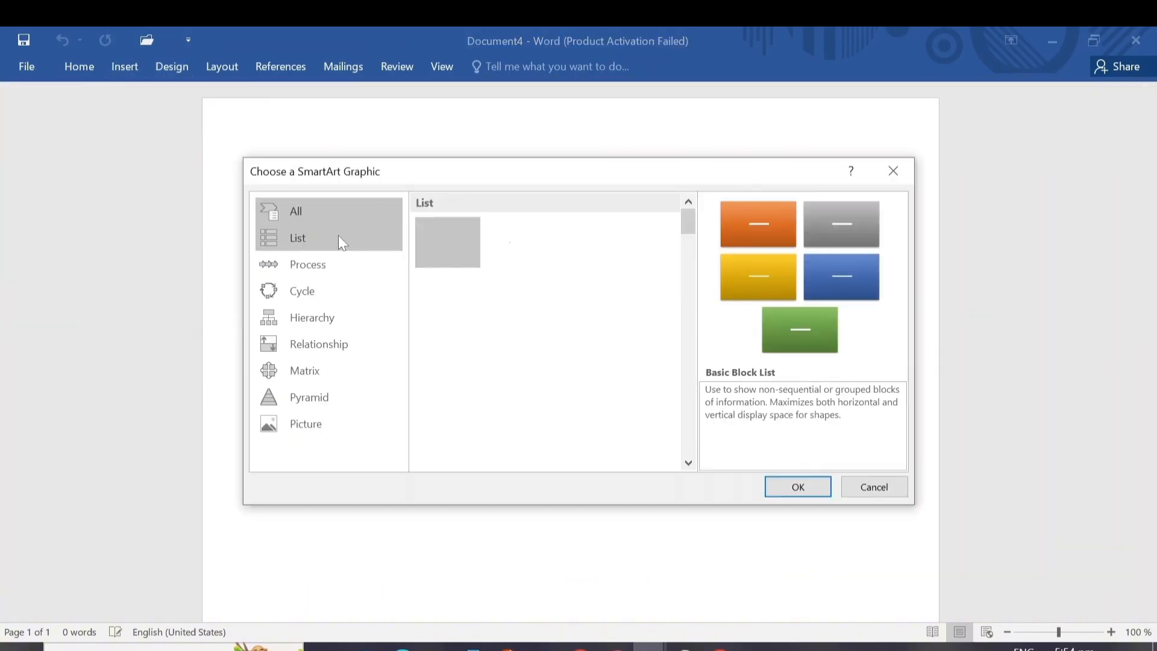
click(313, 400)
click(449, 218)
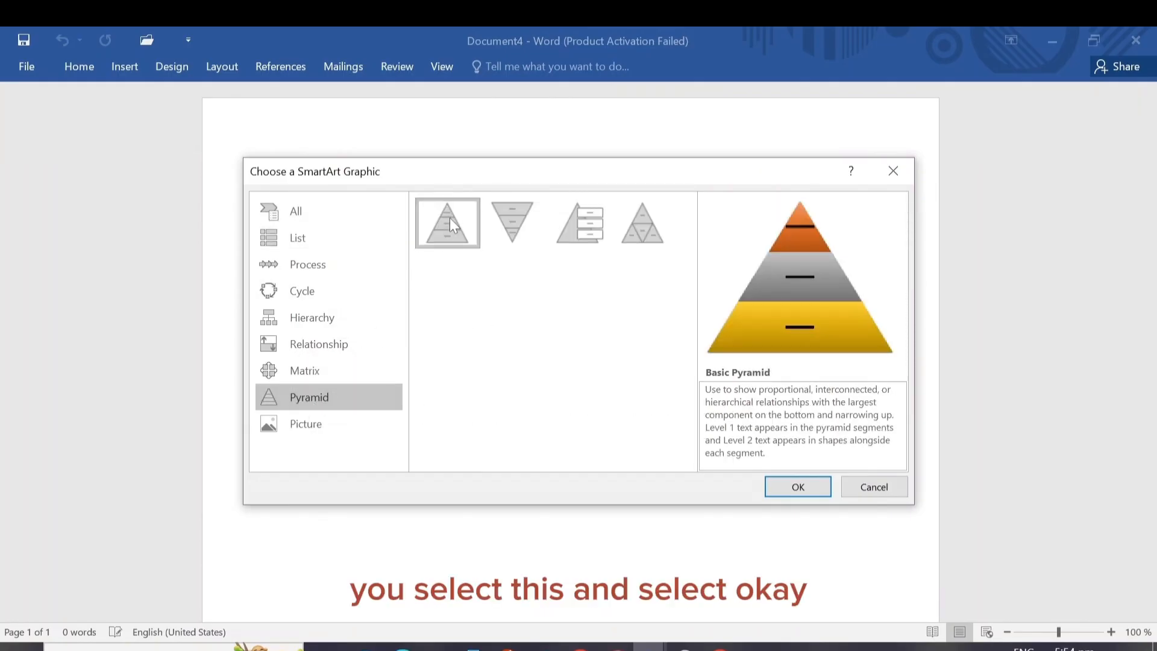
click(799, 487)
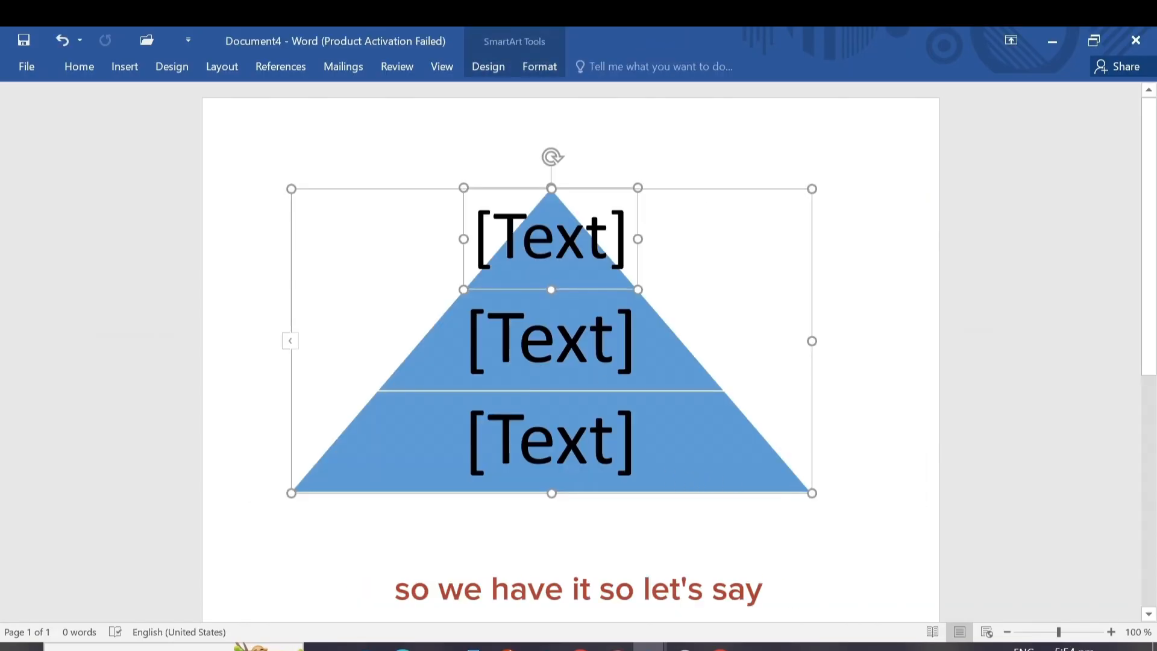
Label the pyramid's segments from top to bottom as "first", "Second" and "Third"
click(599, 247)
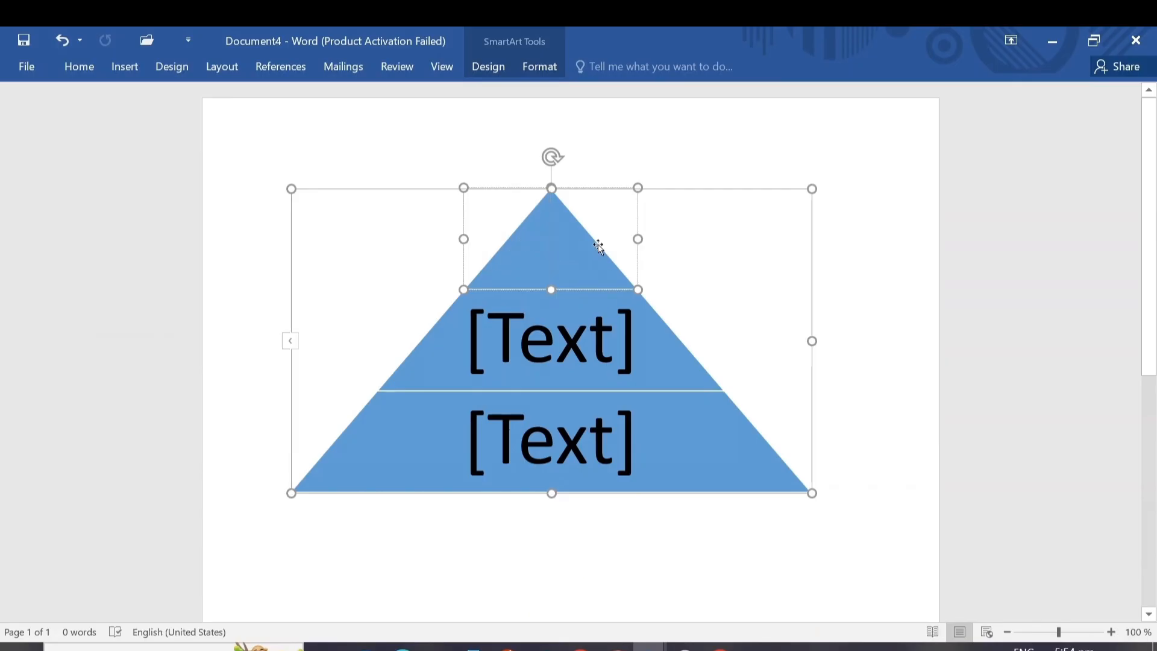
text(first)
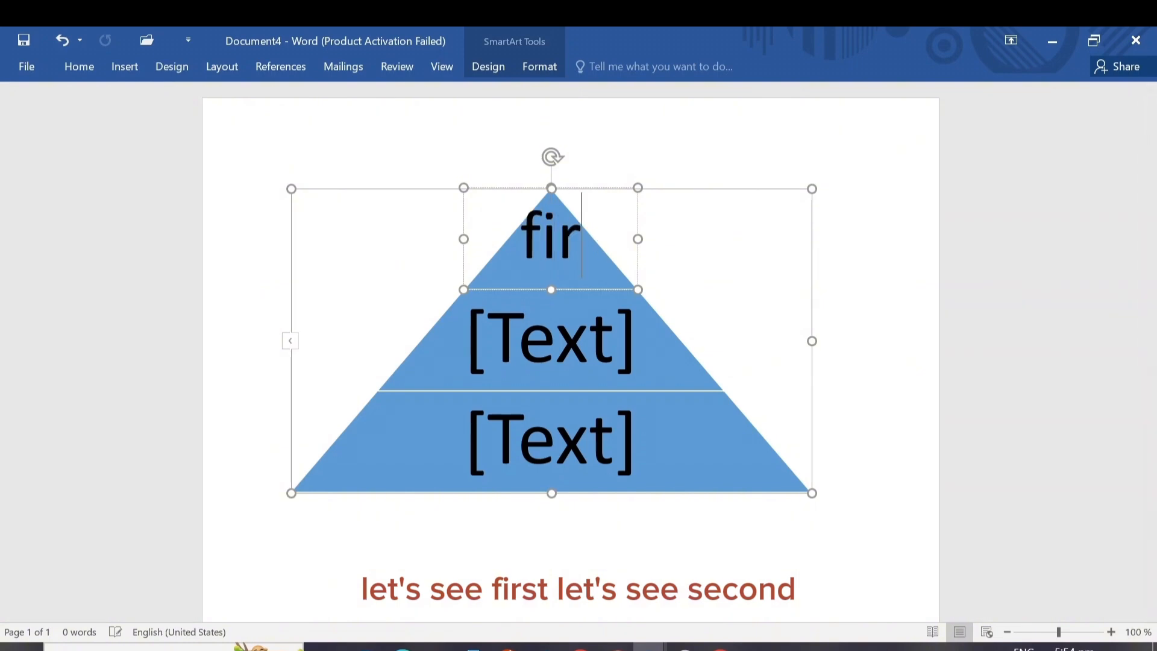
click(616, 334)
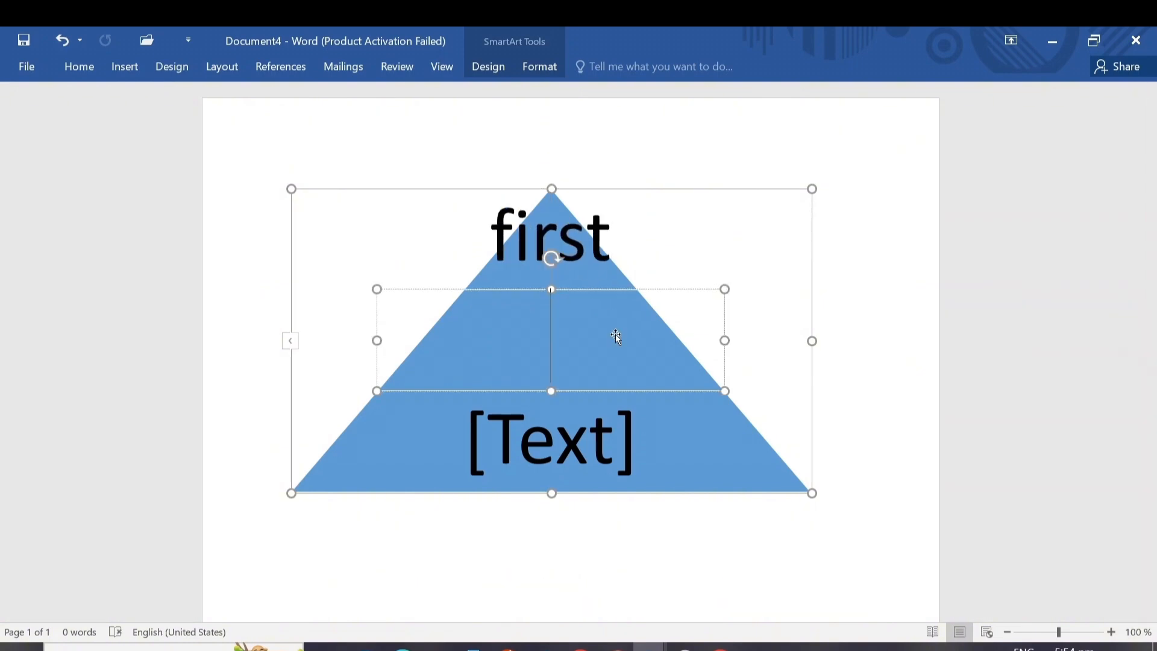
text(se)
key(BackSpace)
key(BackSpace)
text(S)
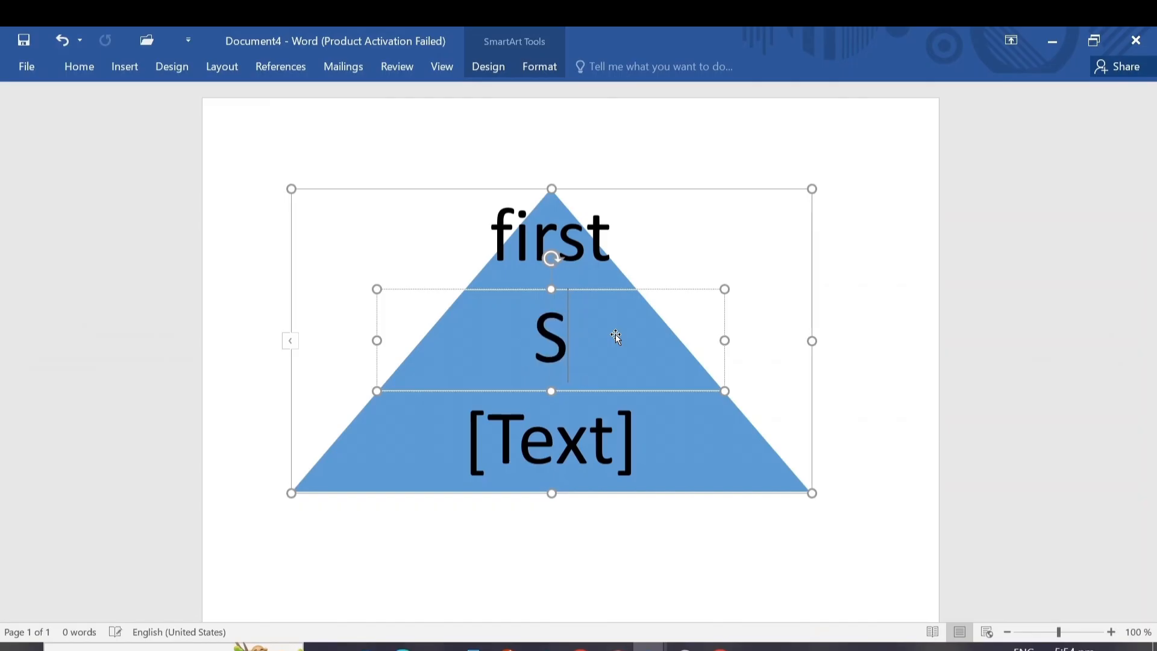
text(econd)
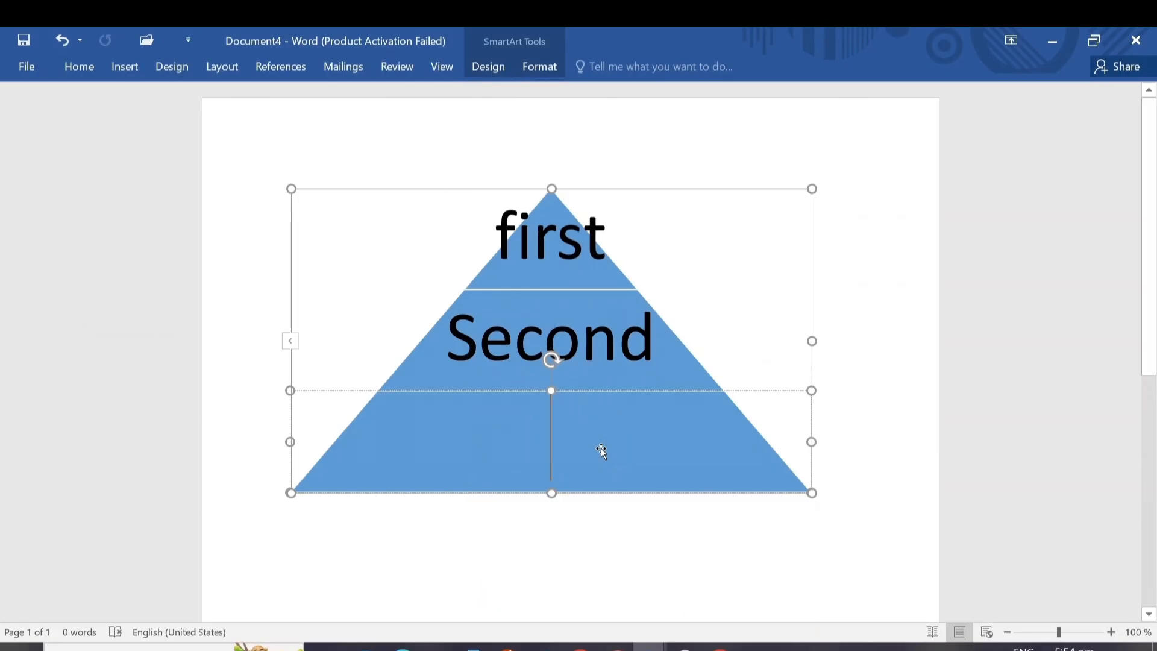
text(Third)
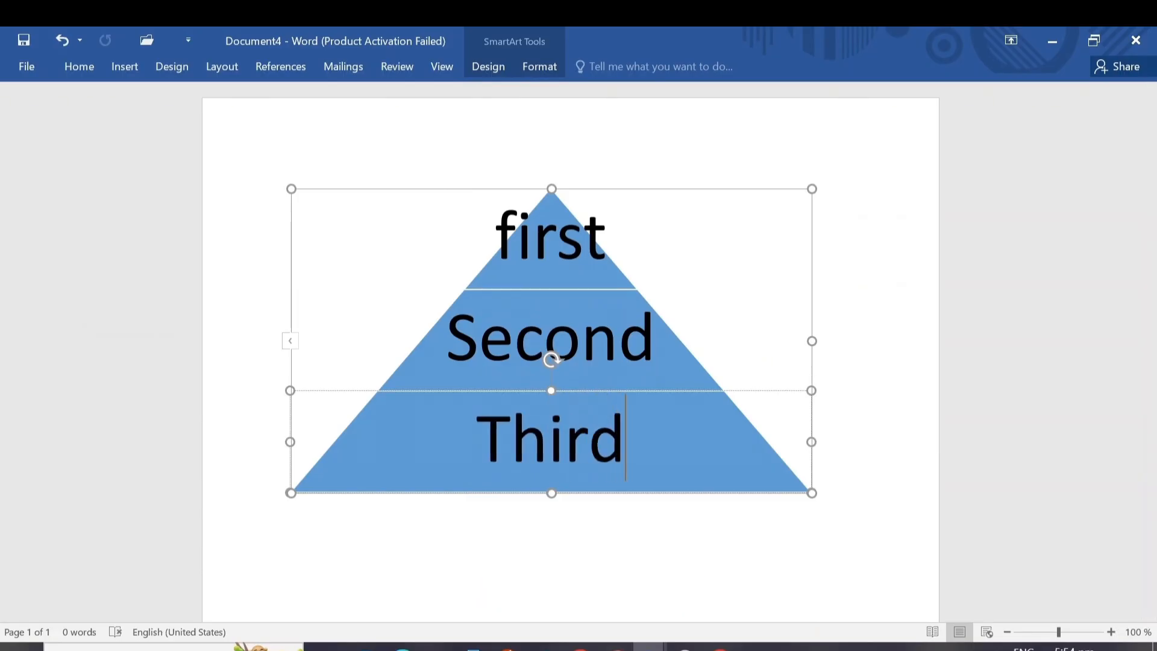
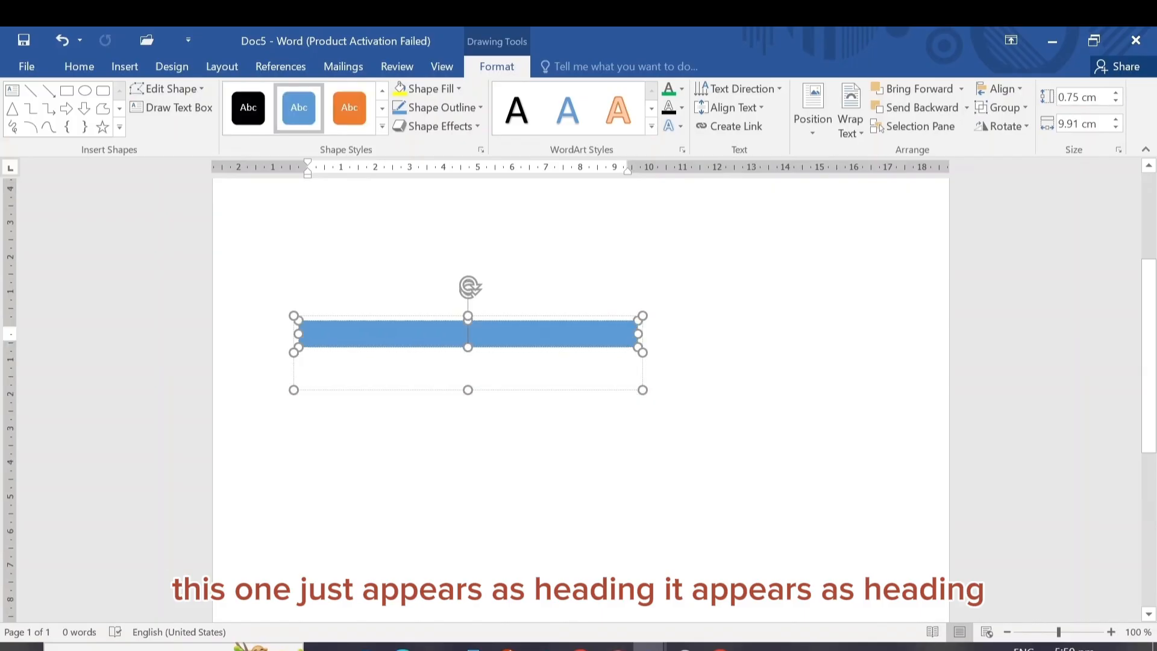
Enter "LEGATUS COMPUTERS" as the text box's heading and centre it
text(hh)
key(BackSpace)
key(BackSpace)
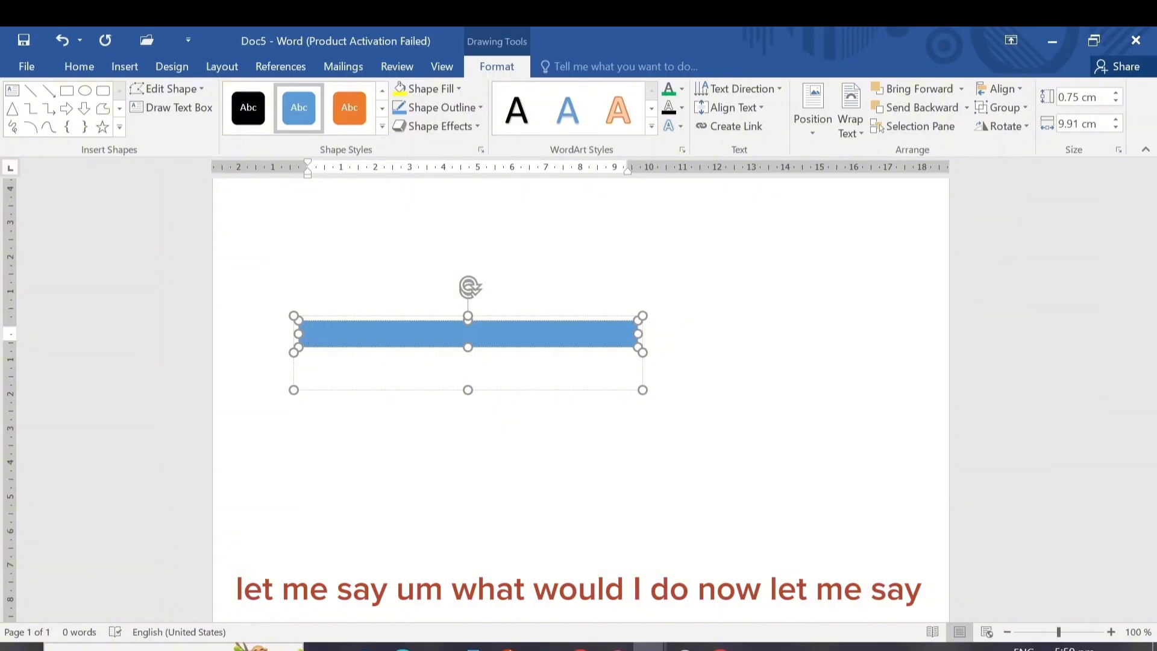
text(LEGATUS)
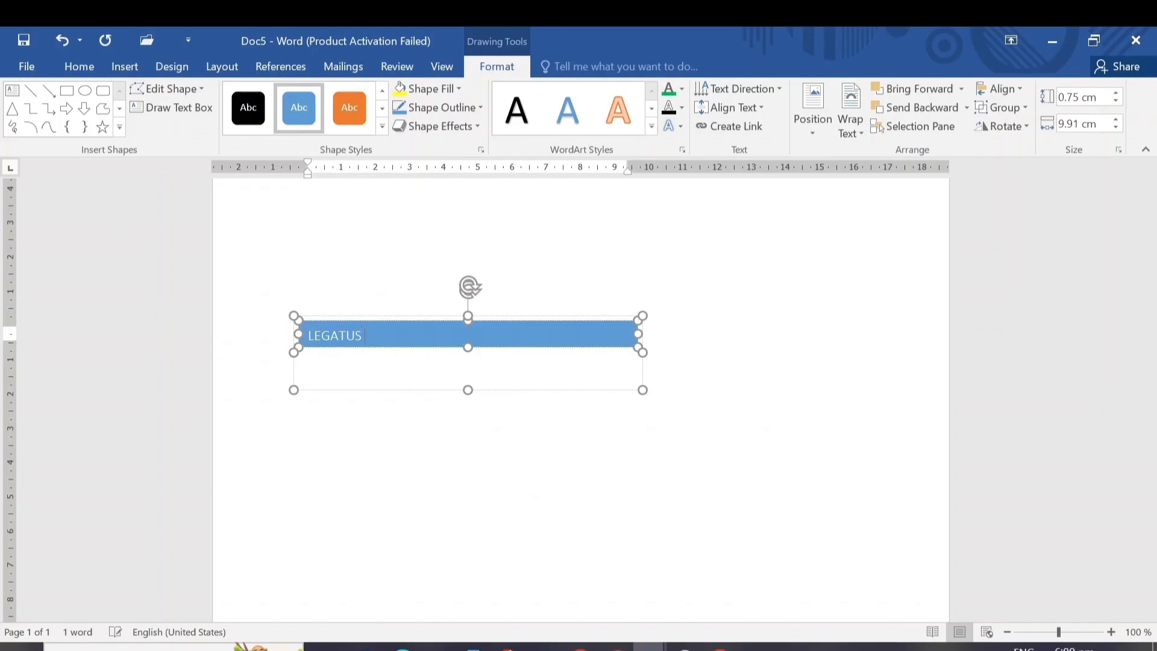
text( COMPUTERS)
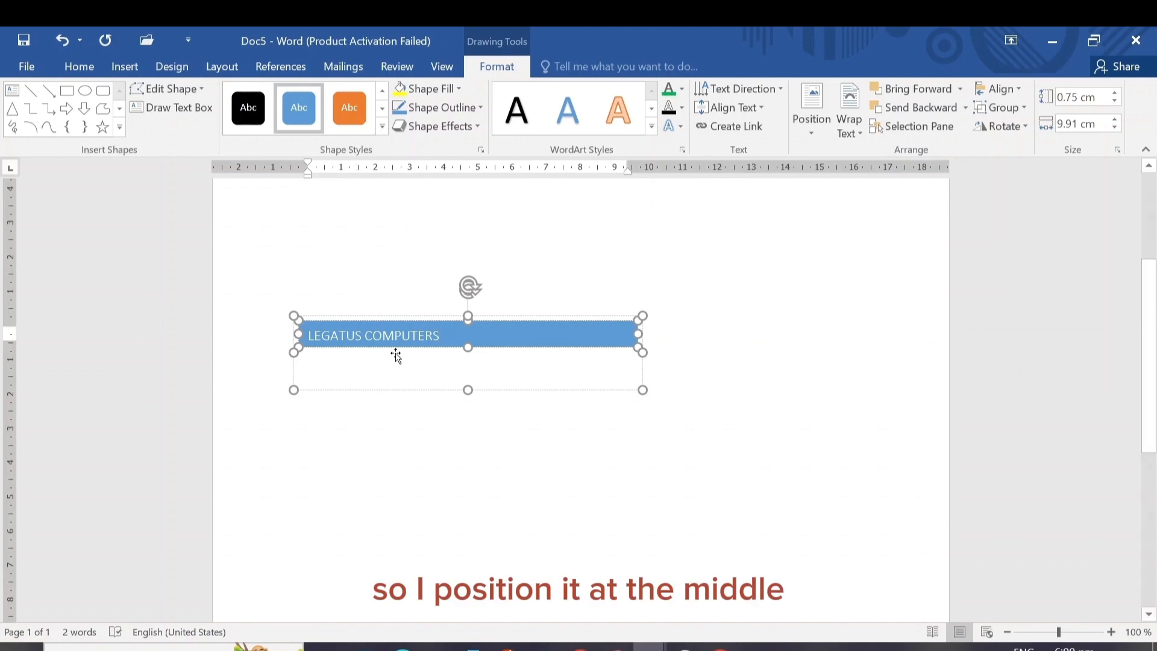
click(80, 67)
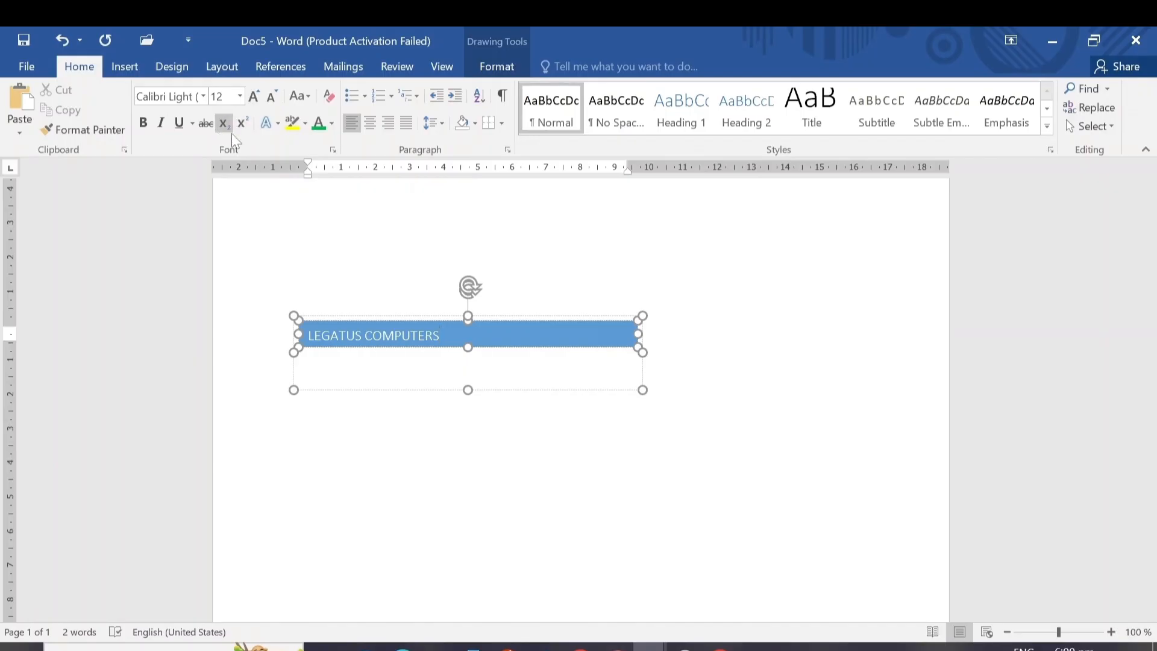
click(373, 125)
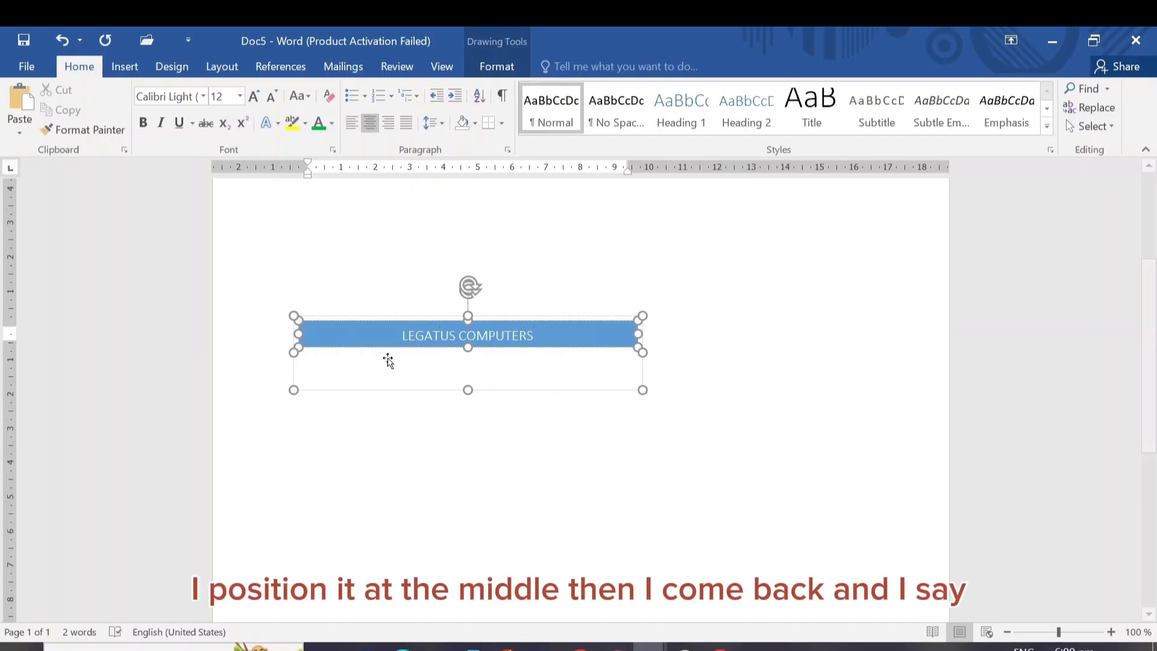
Fill the text box's body with "THIS IS TO NOTIFY OUR STAFF OF THE UP COMING MEETING."
click(308, 364)
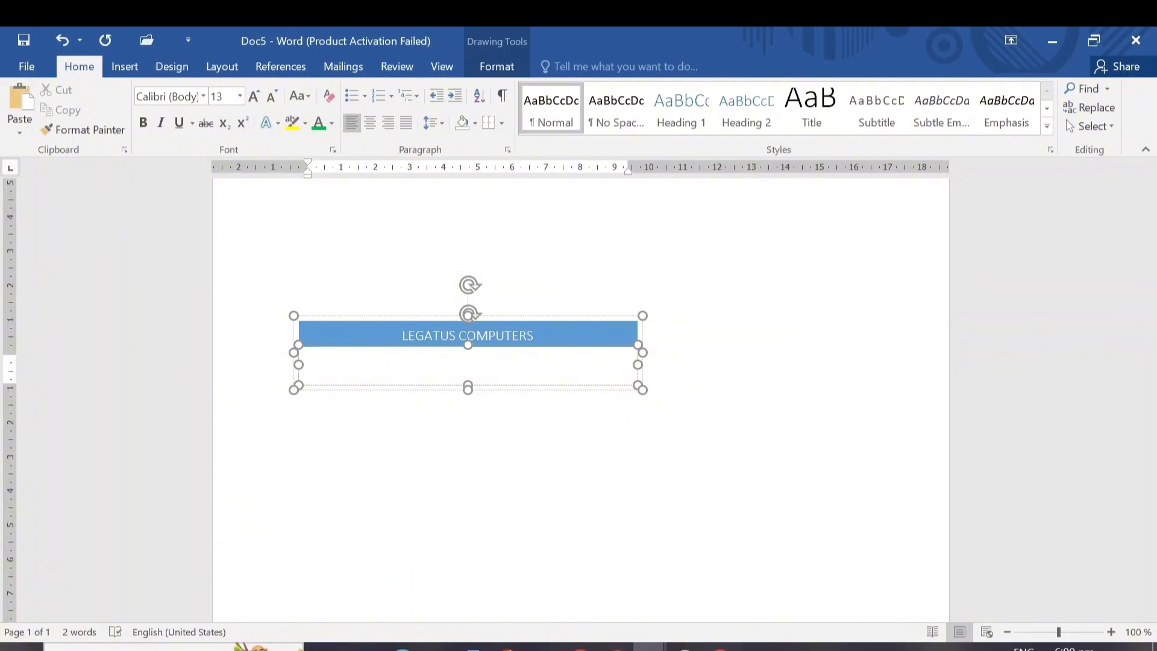
text(THIS IS T)
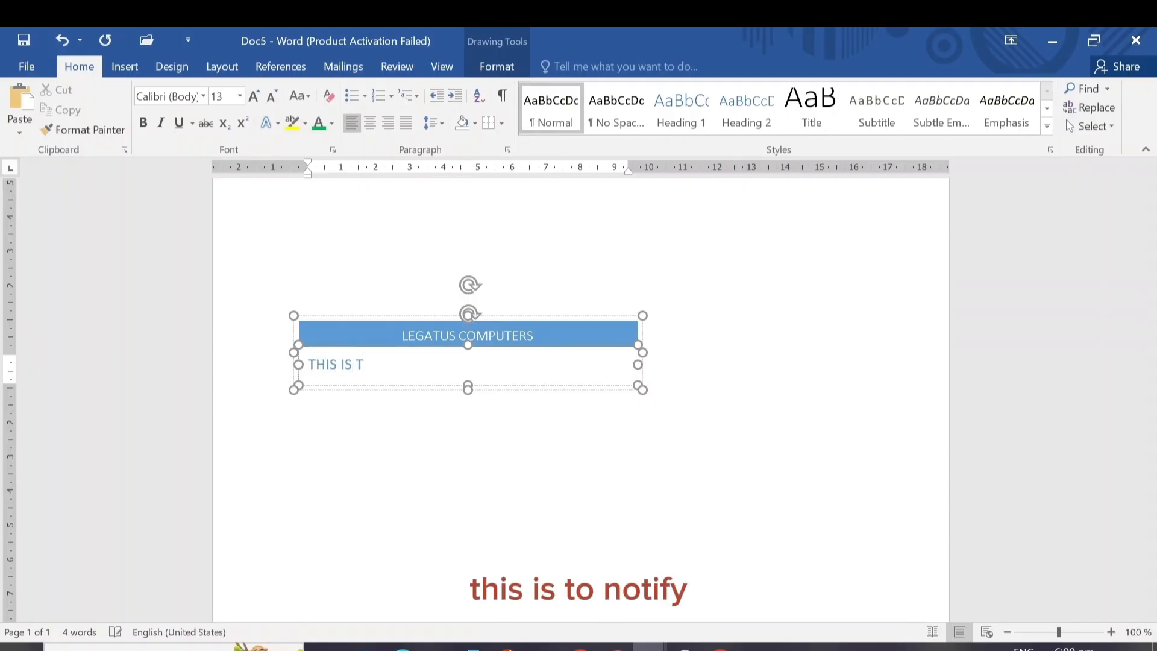
text(O NOTIFY)
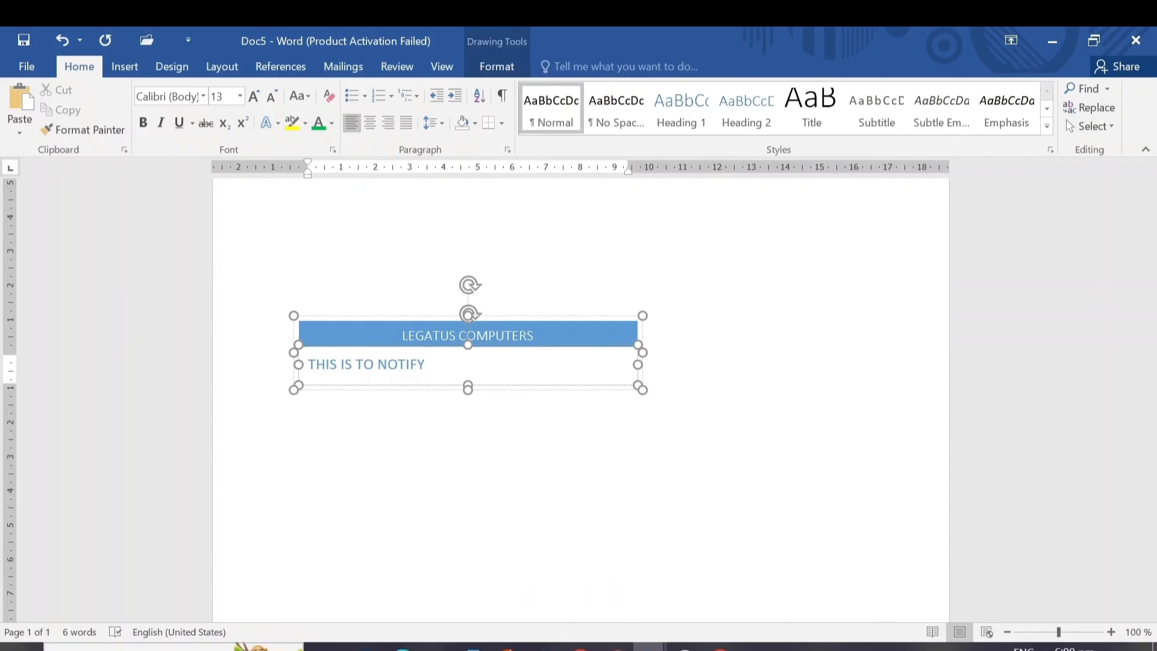
text( OUR S)
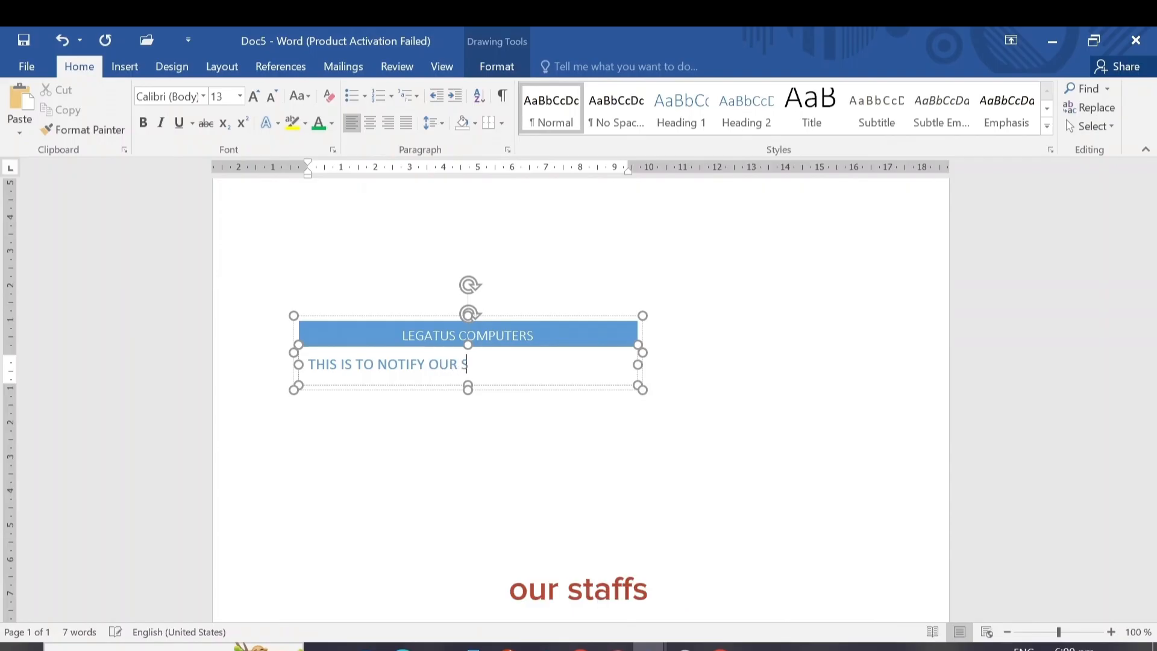
text(FAFF)
key(BackSpace)
key(BackSpace)
key(BackSpace)
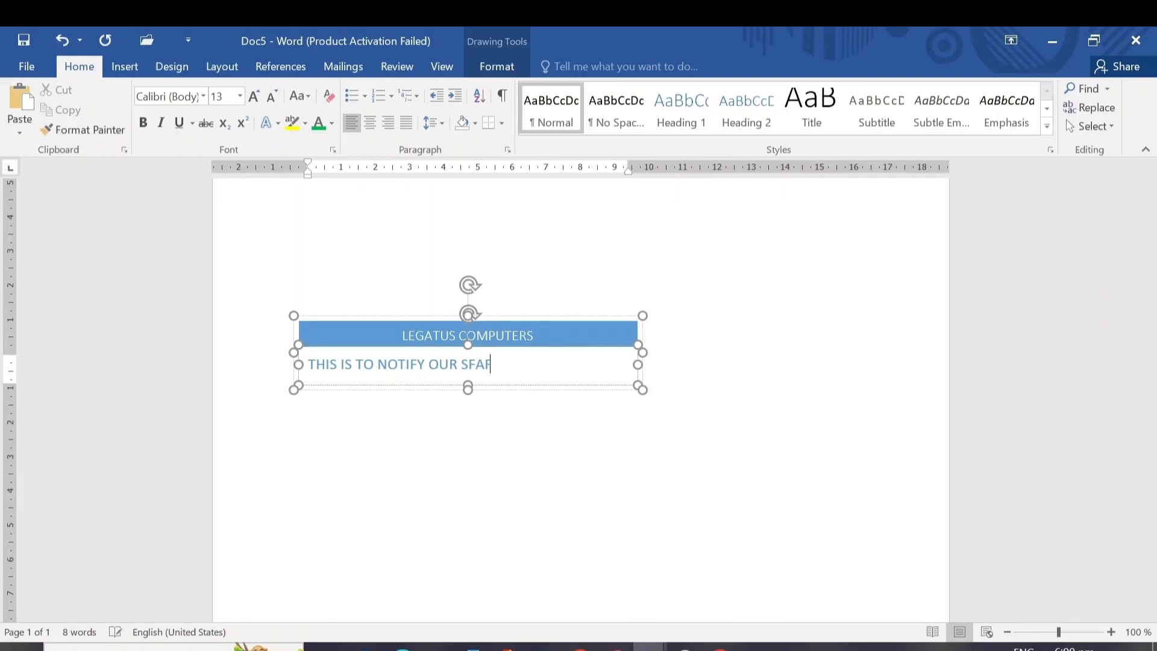
key(BackSpace)
text(TA)
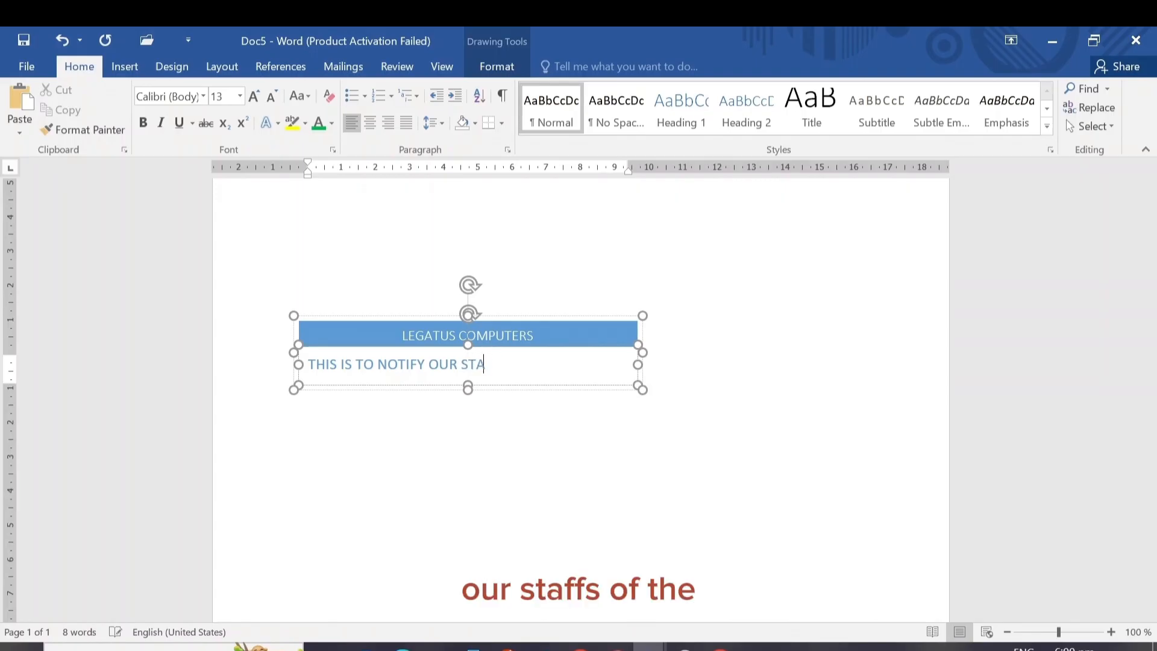
text(FF OF THE UP)
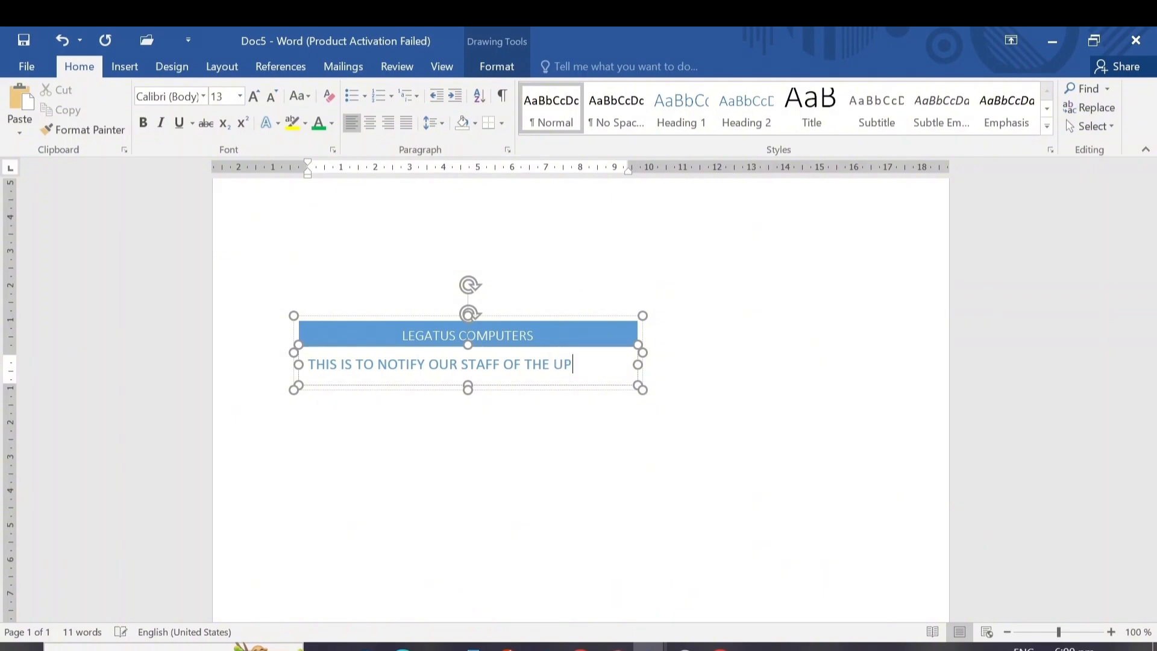
text(C COMING )
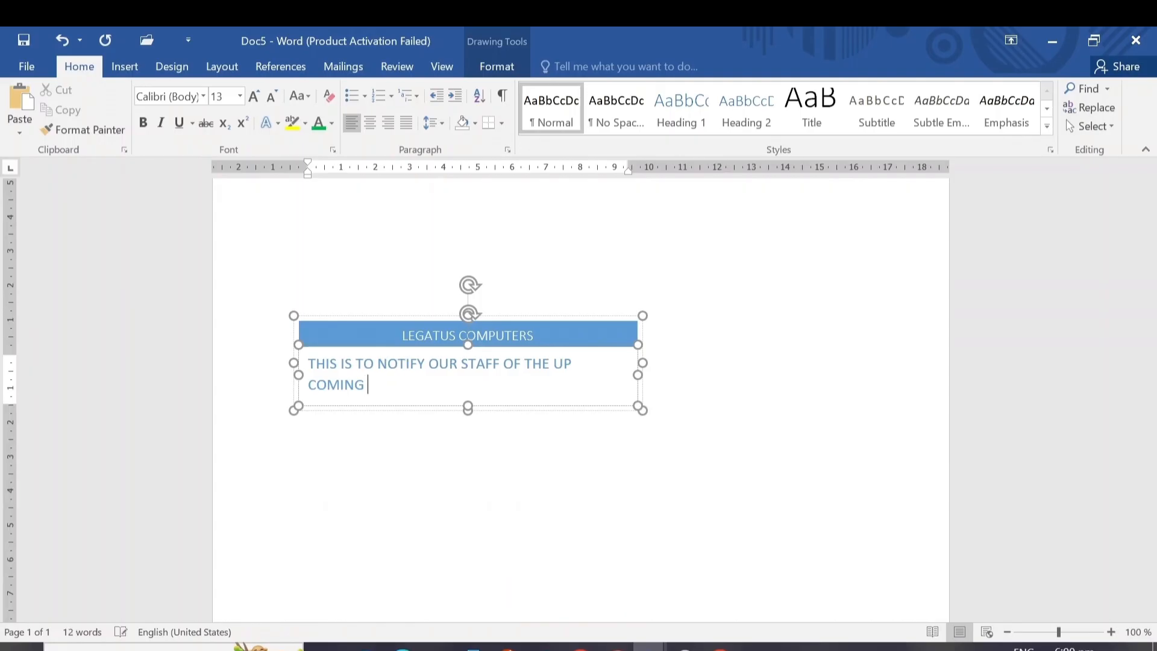
text(MEETING.)
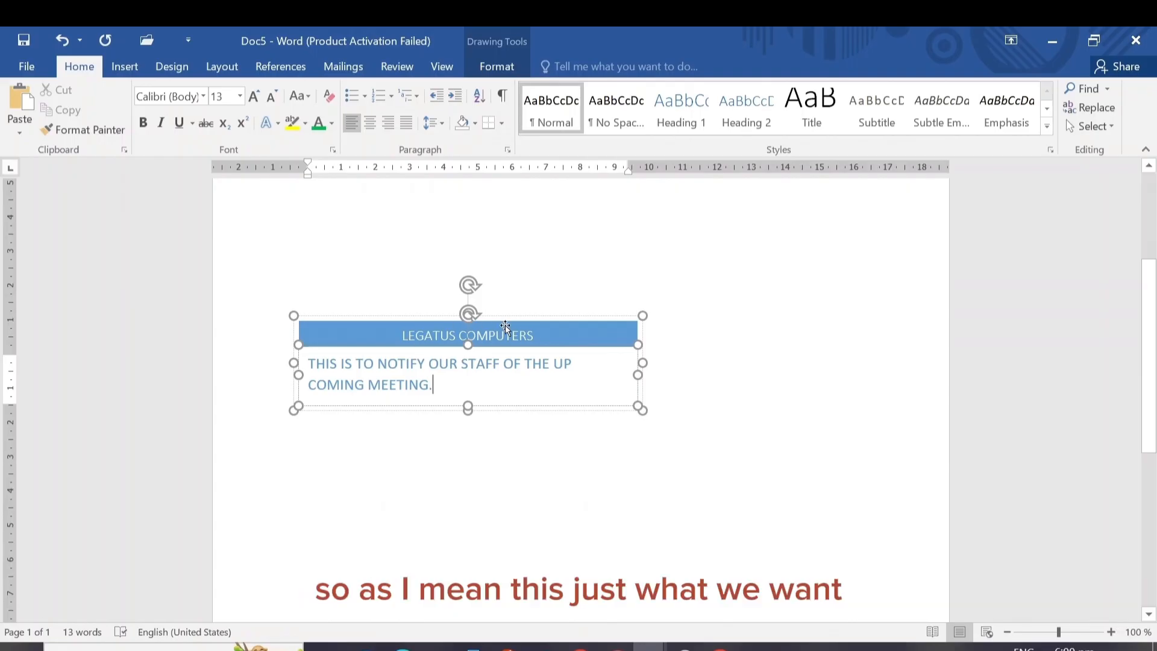
Move the whole text box up and toward the page's left edge, and place a copy of it beside it on the right
drag(503, 320, 452, 248)
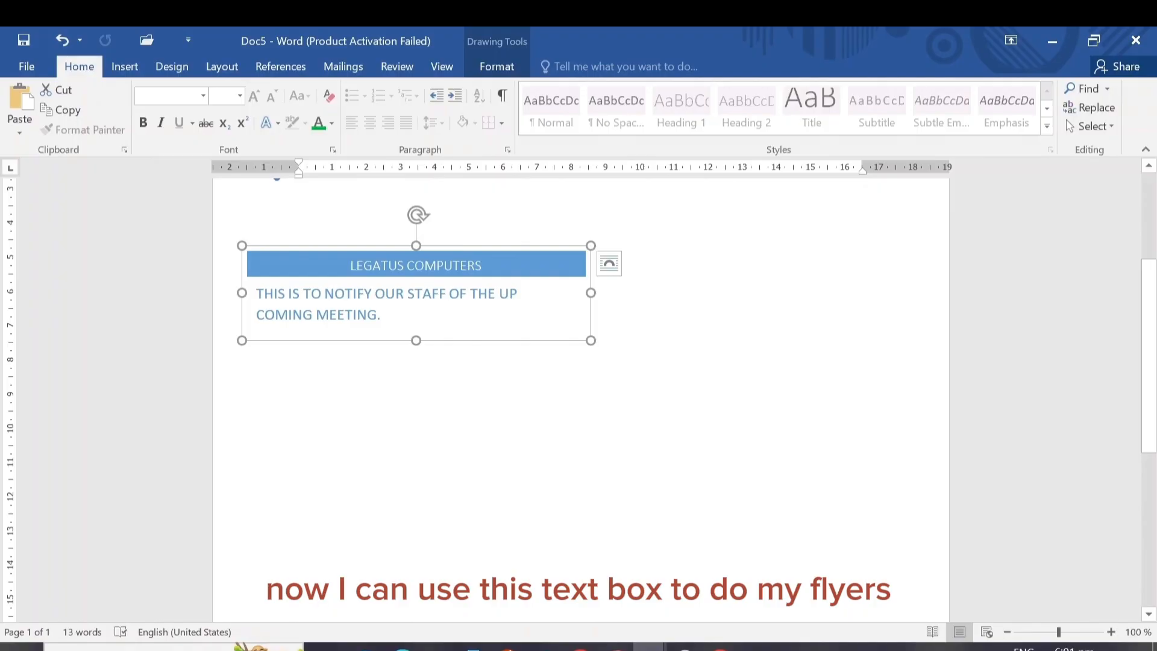
right_click(514, 245)
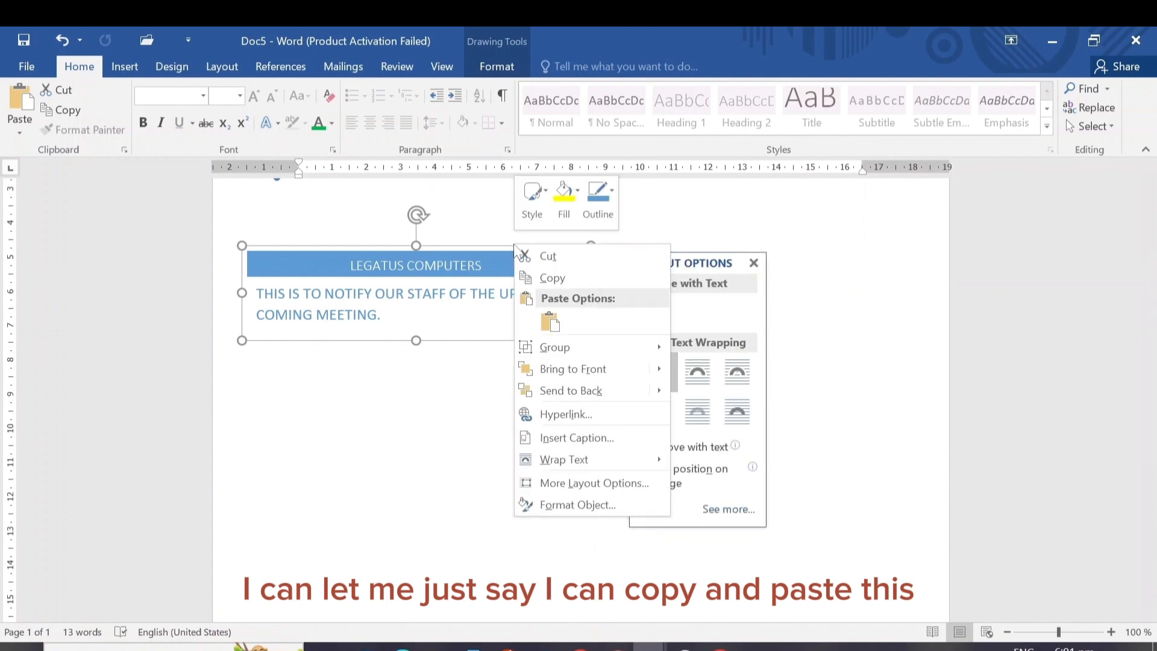
click(544, 277)
click(778, 296)
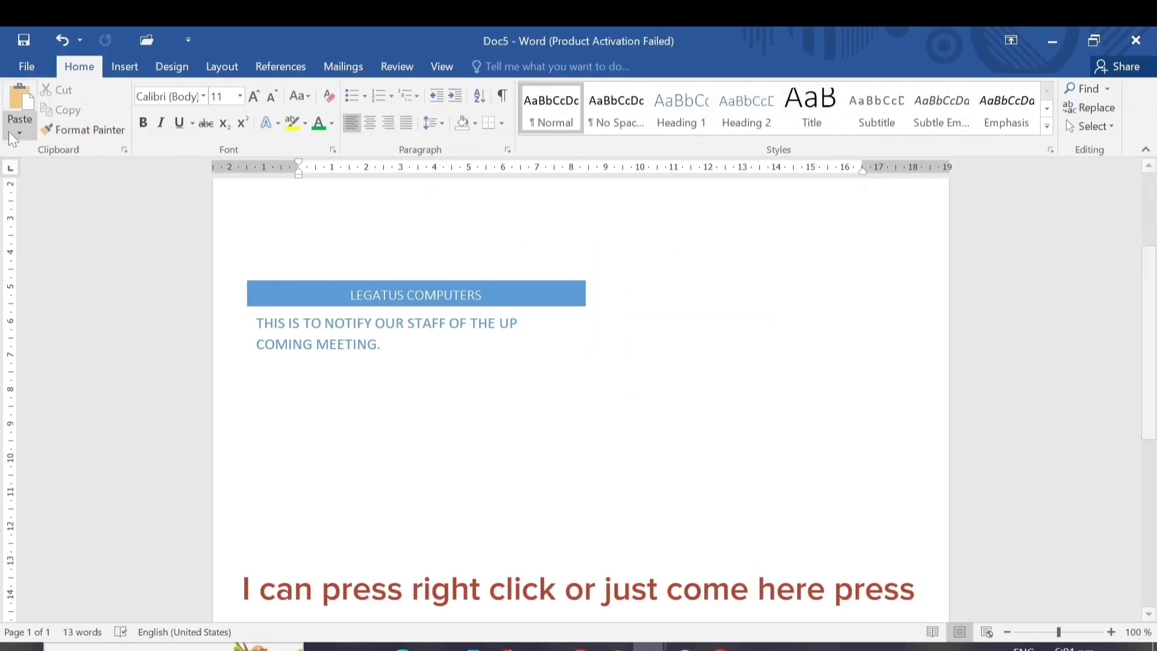
click(14, 106)
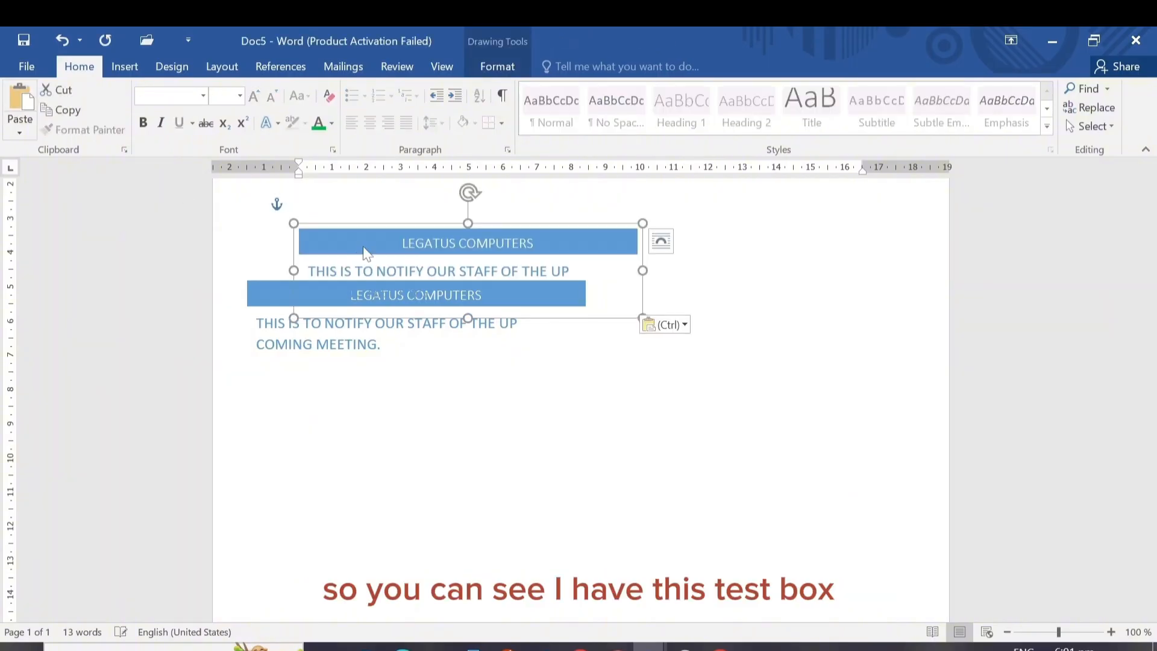
click(531, 241)
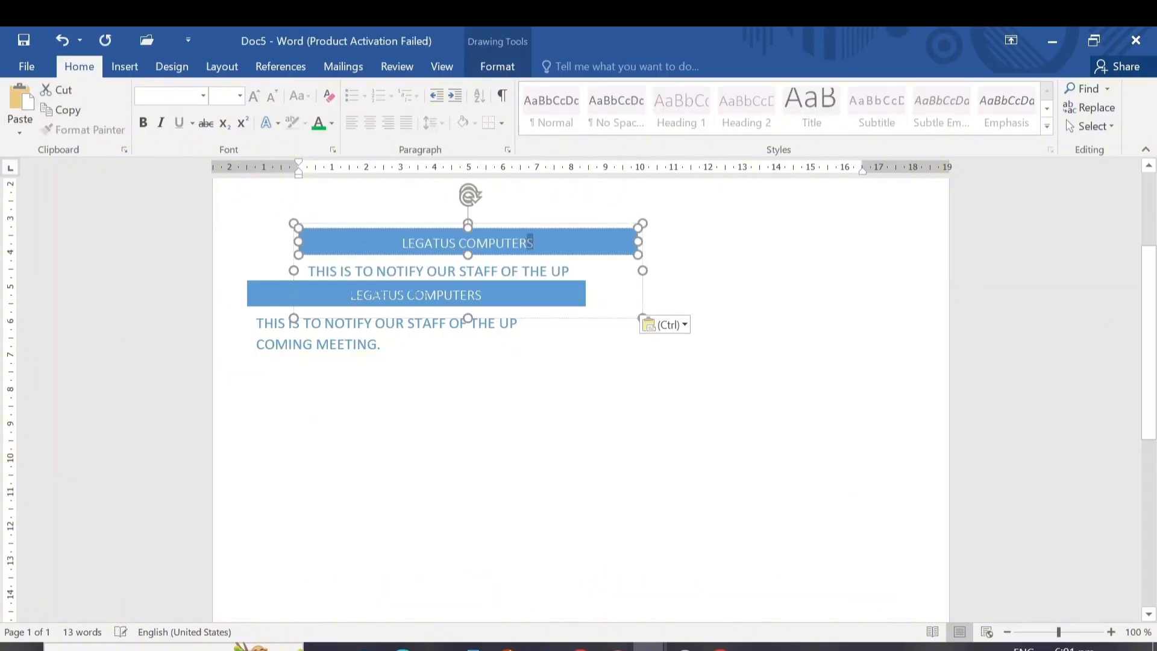
drag(688, 256, 829, 270)
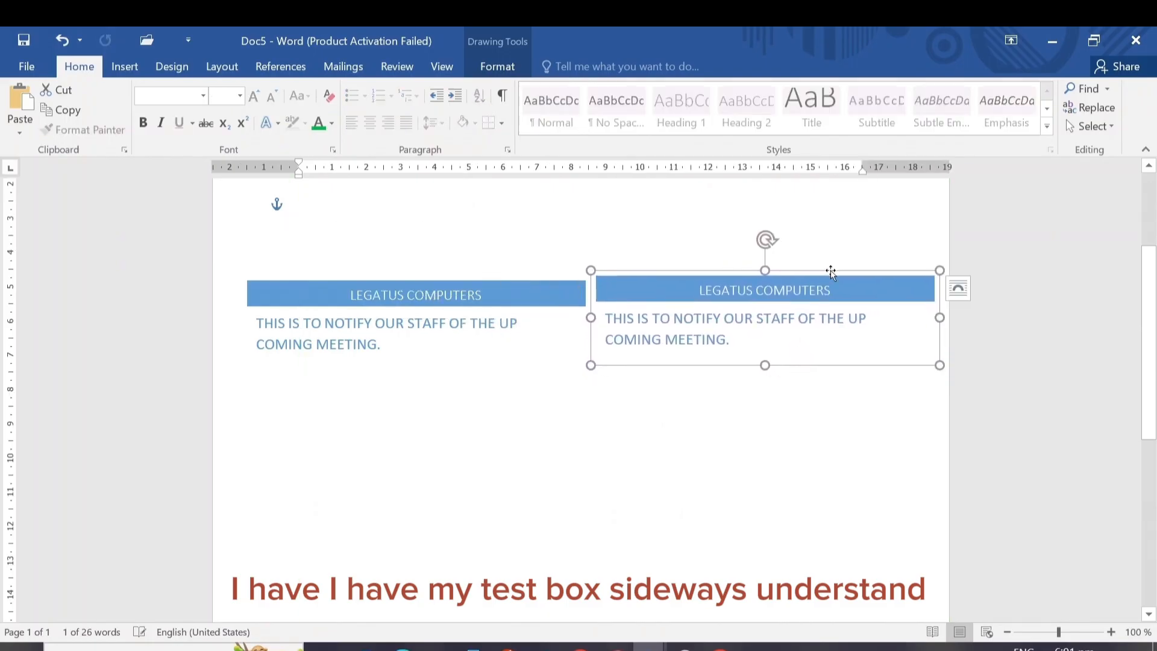
click(20, 111)
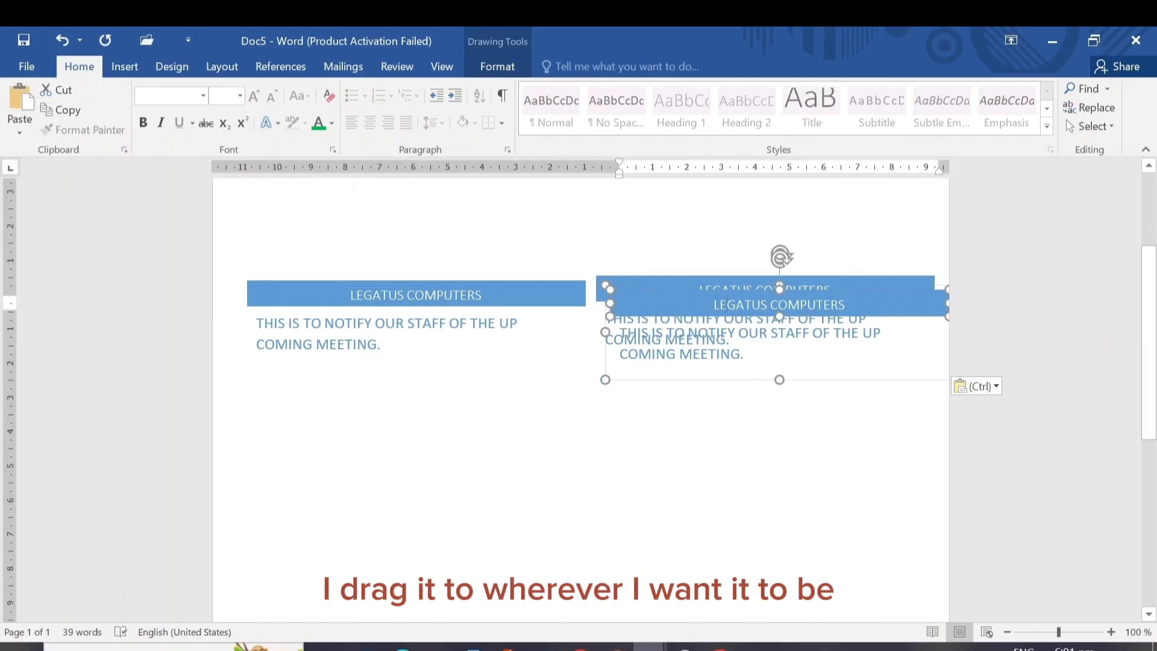
drag(718, 288, 692, 392)
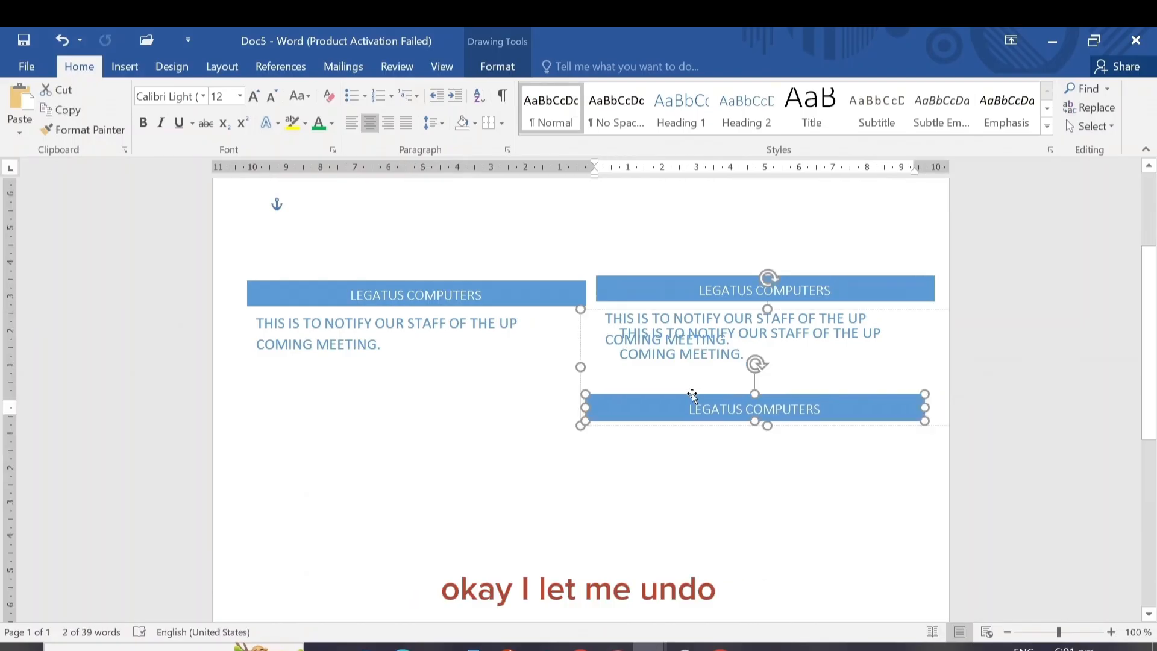
key(ctrl+z)
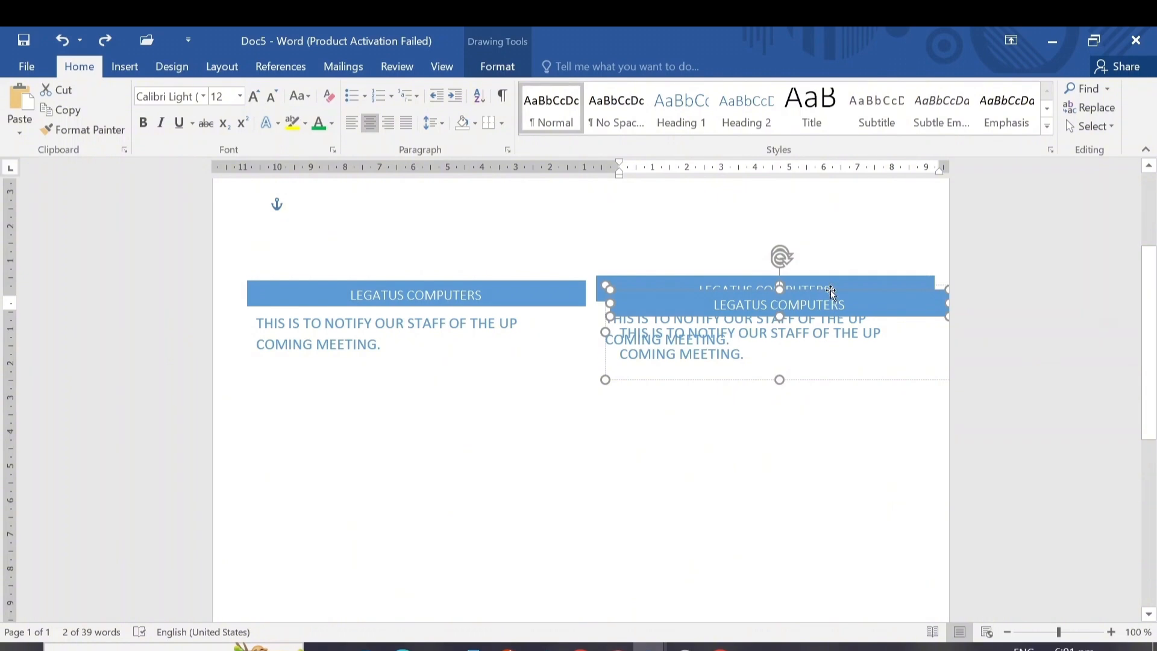
drag(830, 291, 807, 444)
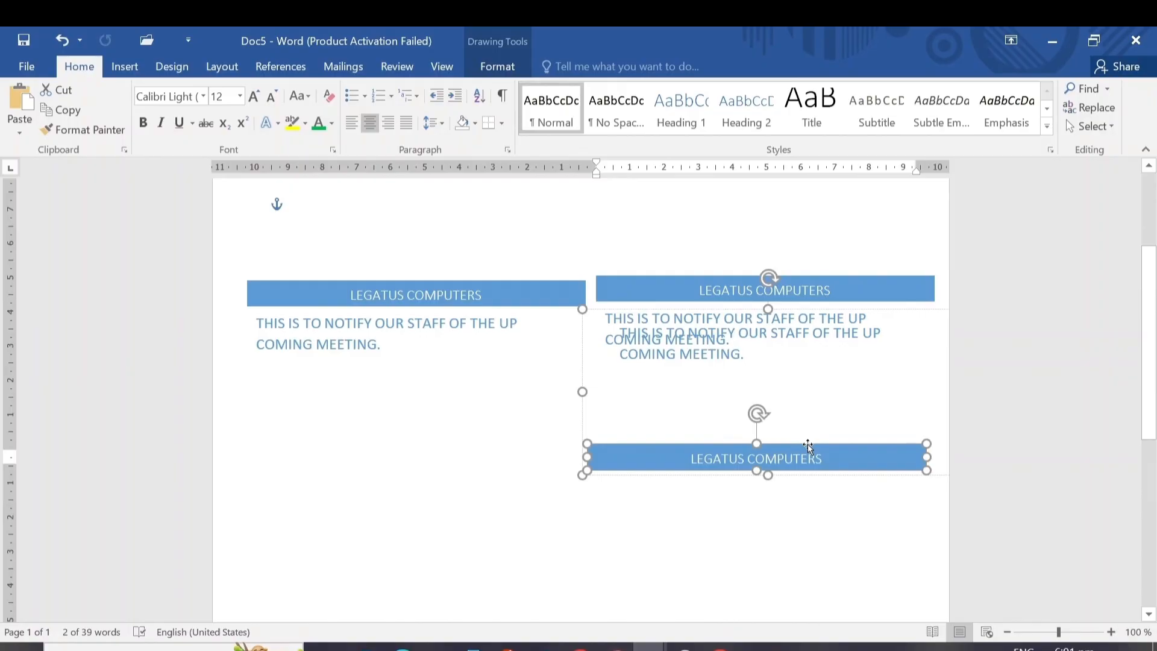
click(53, 35)
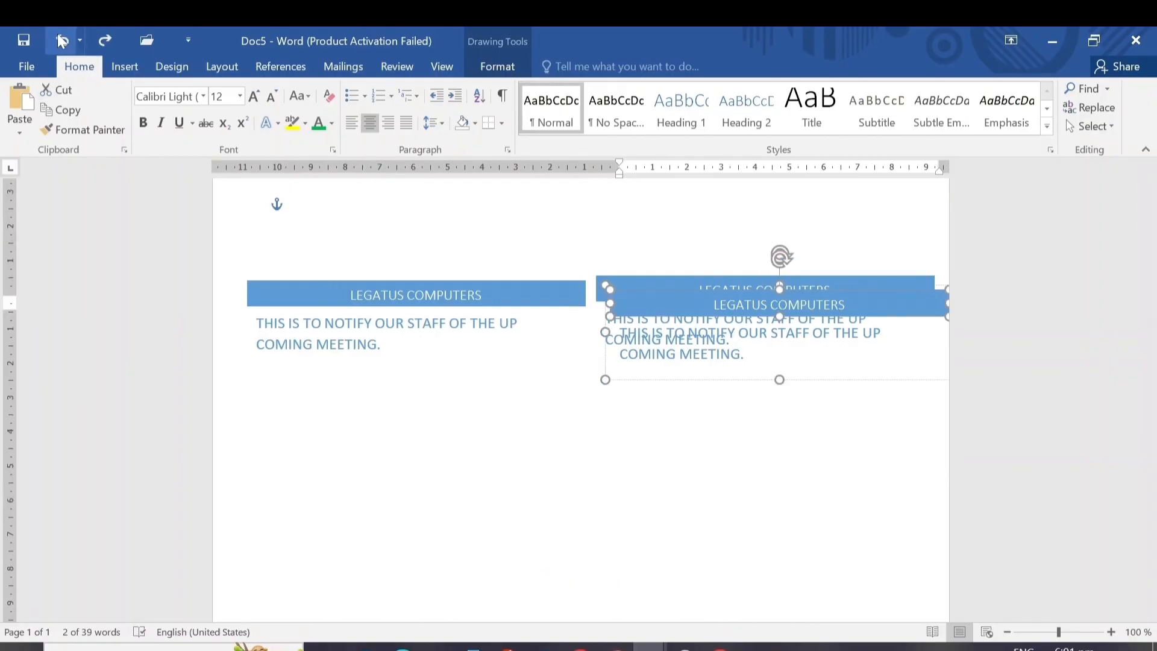
click(60, 40)
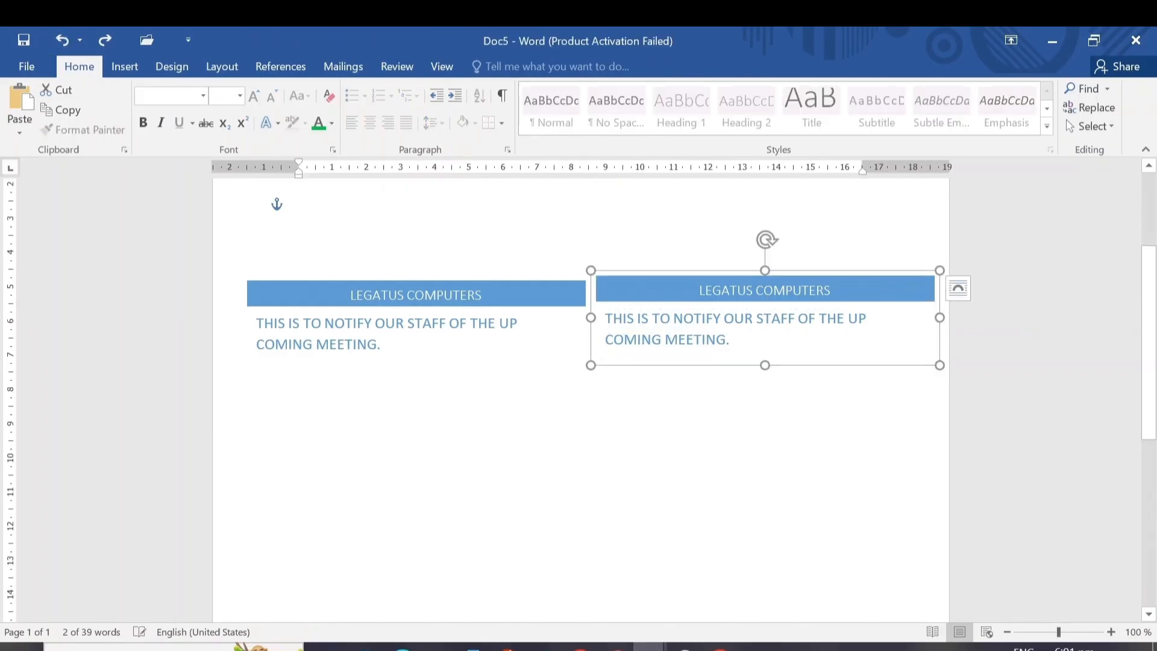
Copy the left text box and place the duplicate directly below it, aligned with its left edge
click(297, 304)
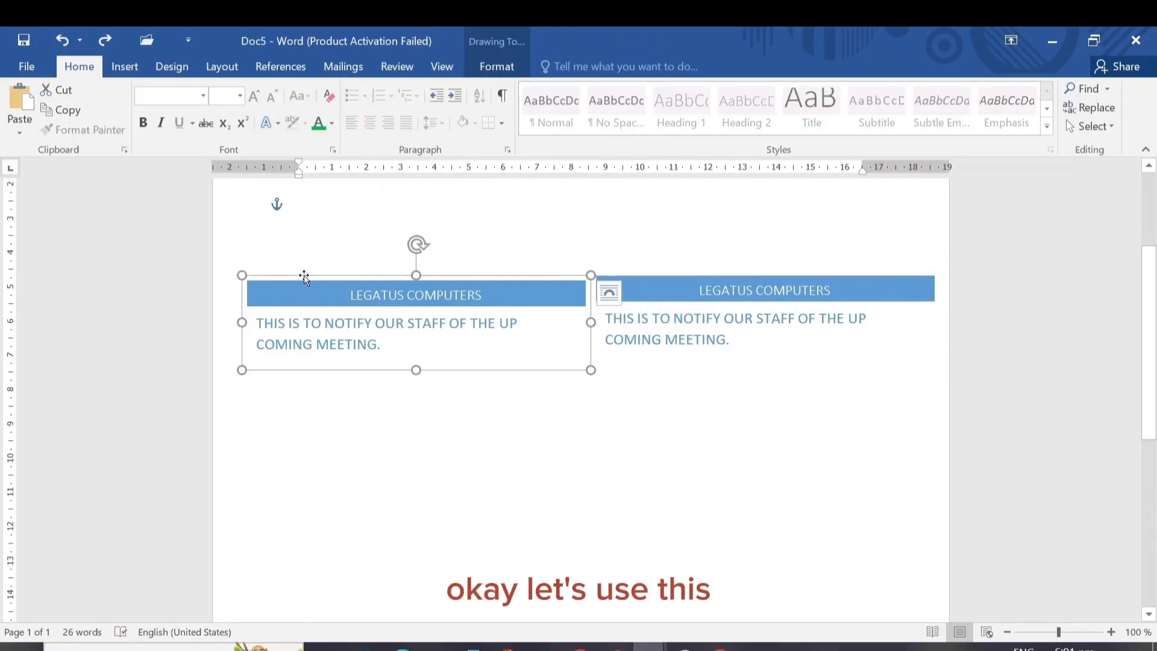
click(78, 114)
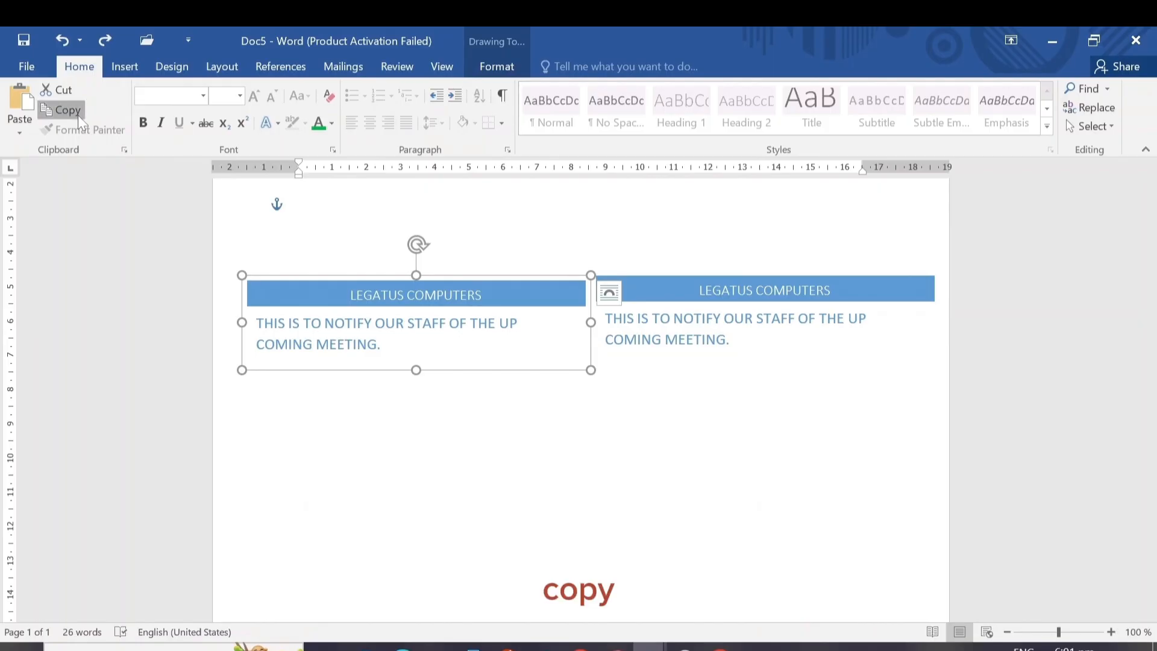
click(293, 431)
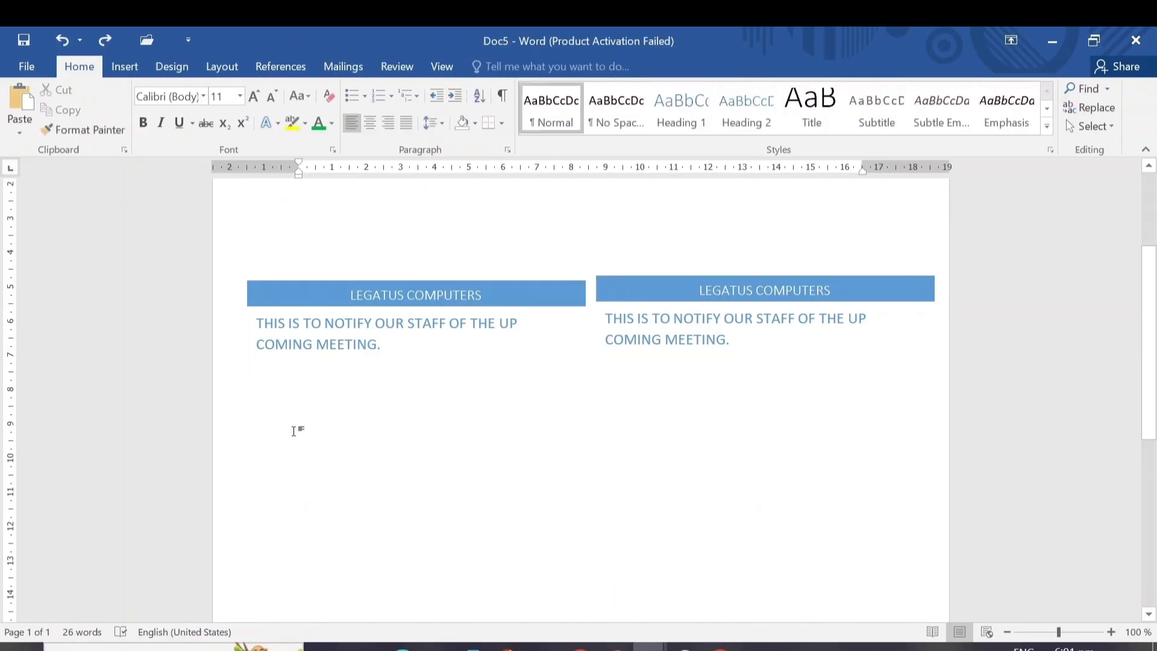
double_click(293, 431)
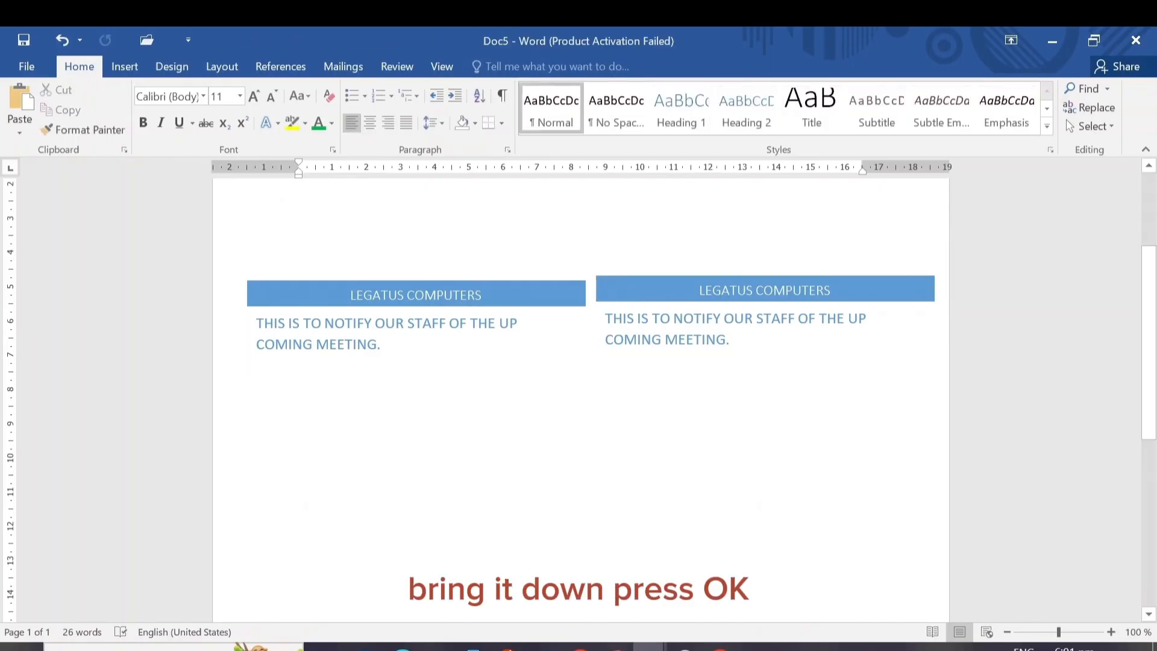
click(19, 103)
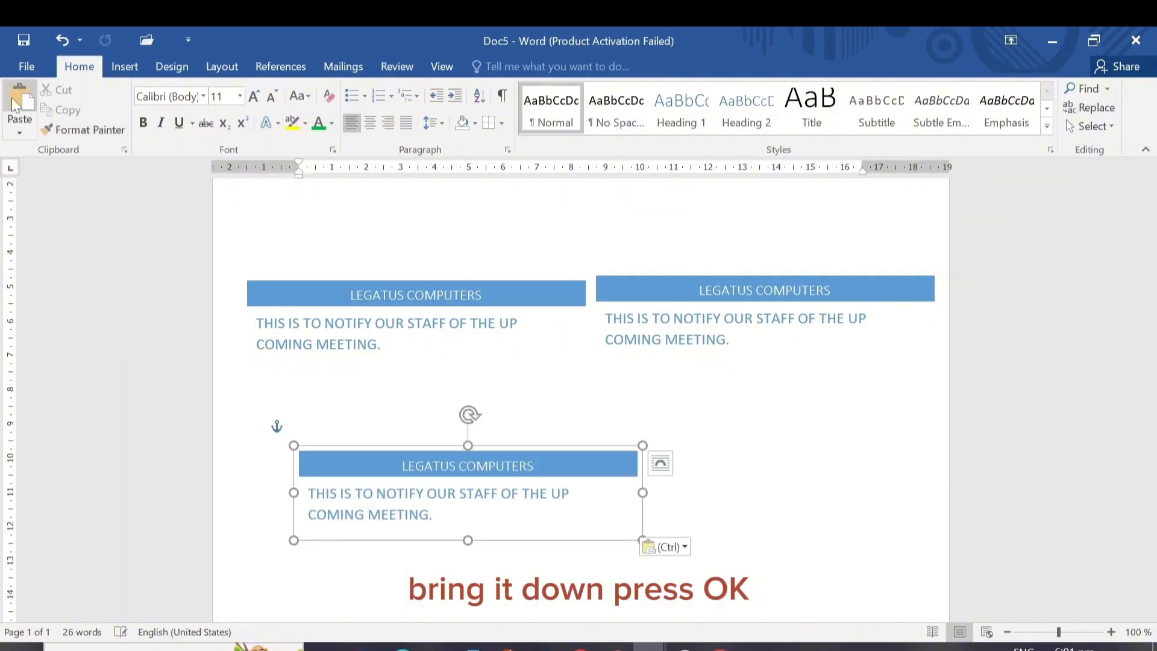
drag(400, 446, 352, 388)
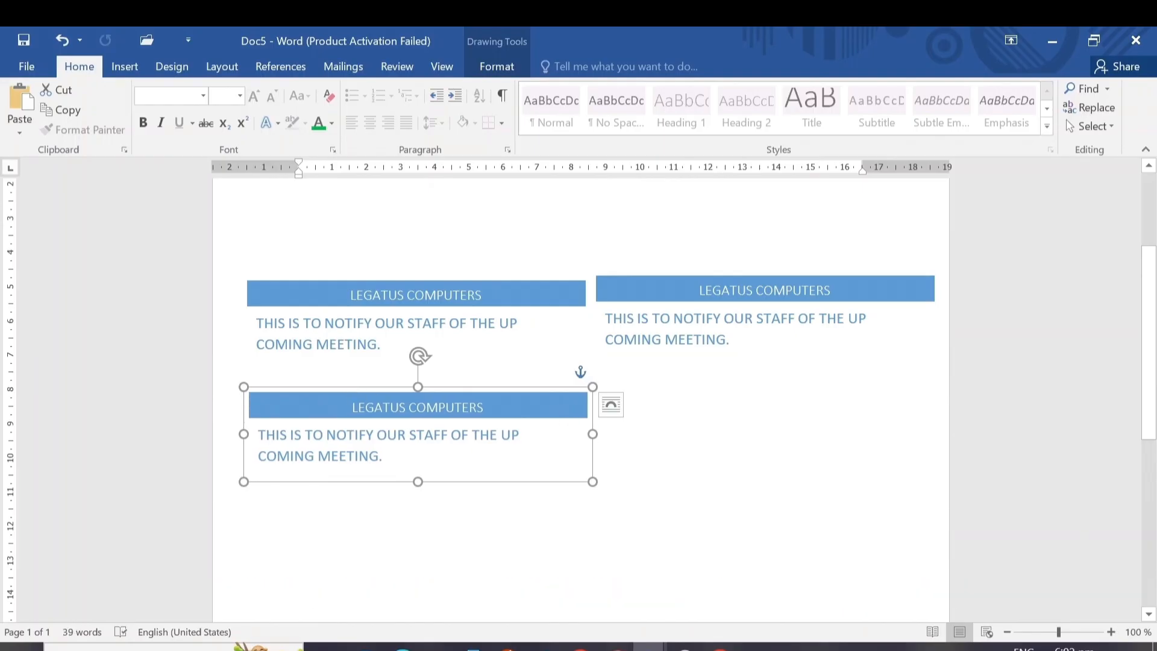
Paste another copy of the text box and place it below the right one, completing a two-by-two arrangement
key(ctrl+v)
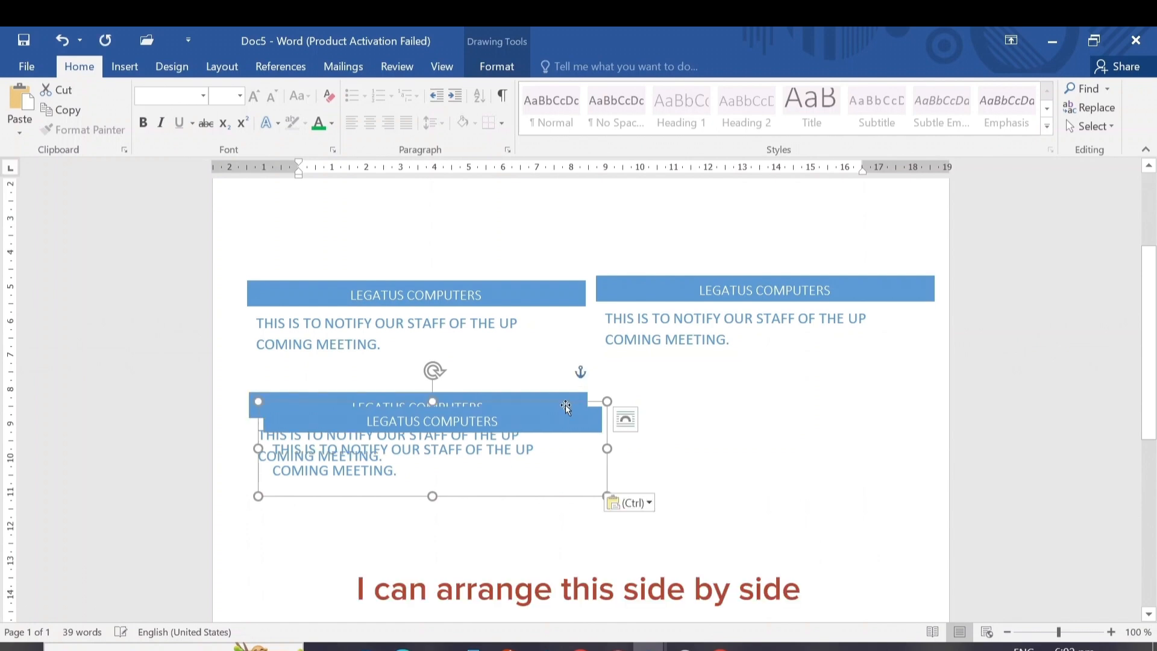
drag(563, 402, 898, 377)
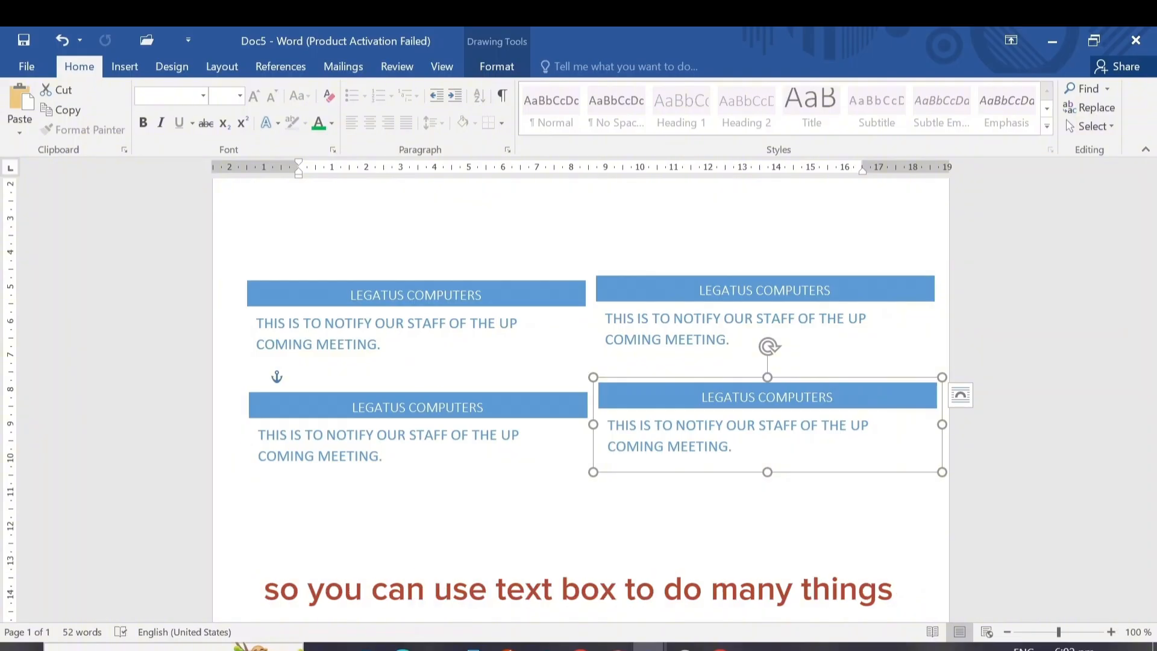
Create WordArt from the "LEGATUS COMPUTERS" title in the upper-left text box, using the blue style with a reflection
click(125, 68)
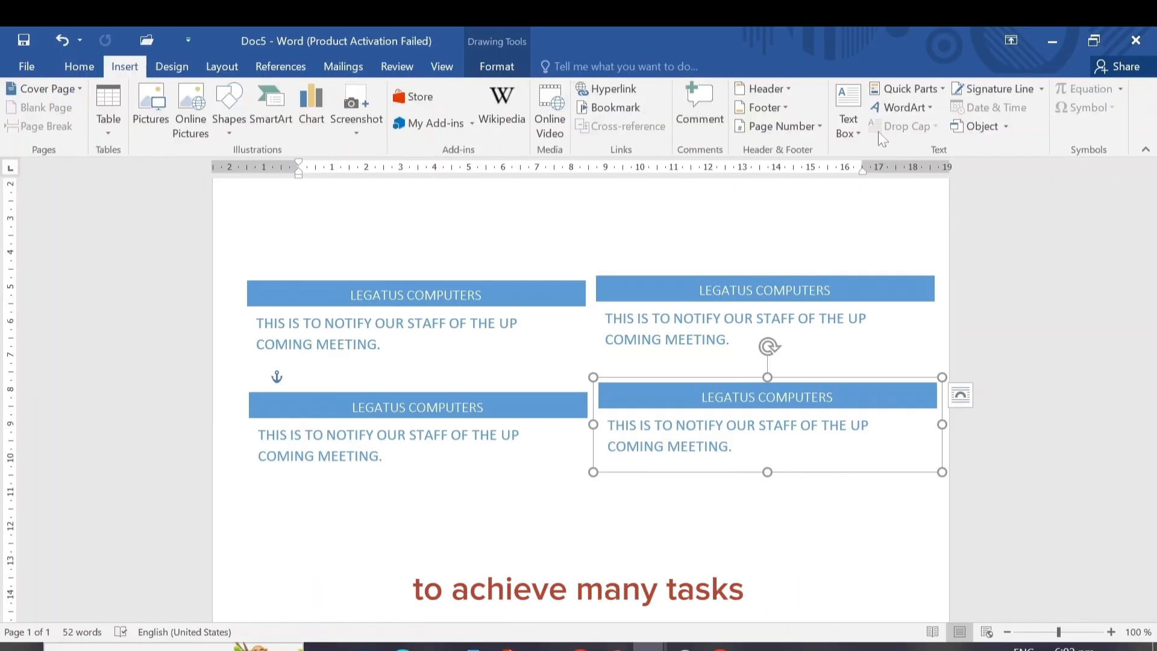
click(926, 107)
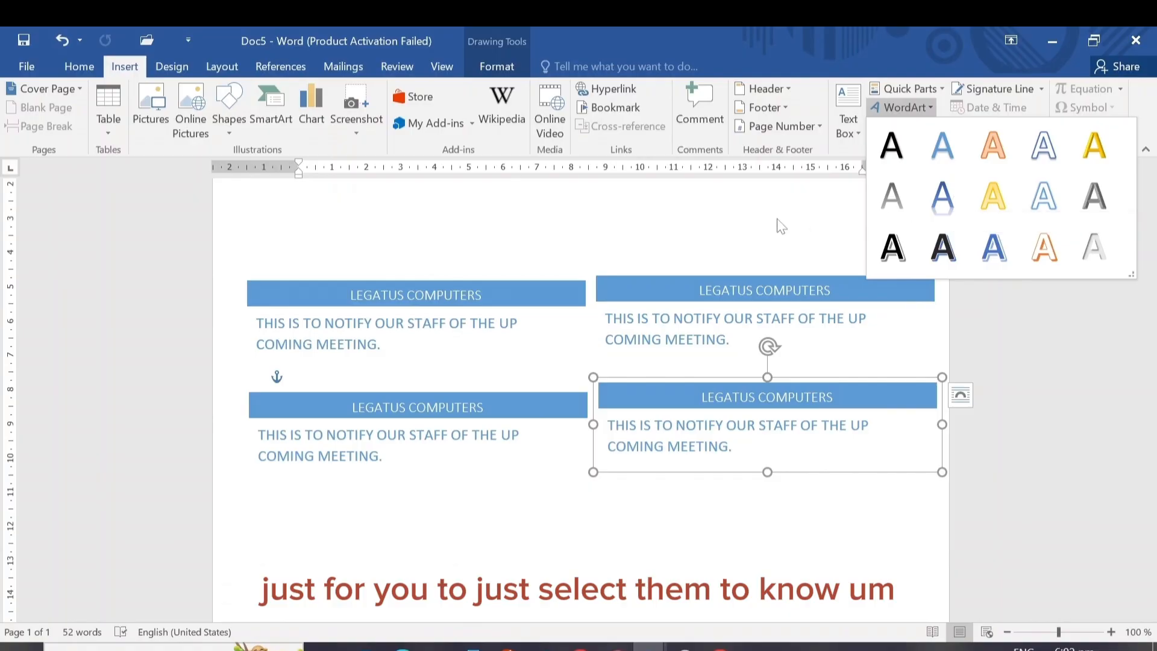
key(Escape)
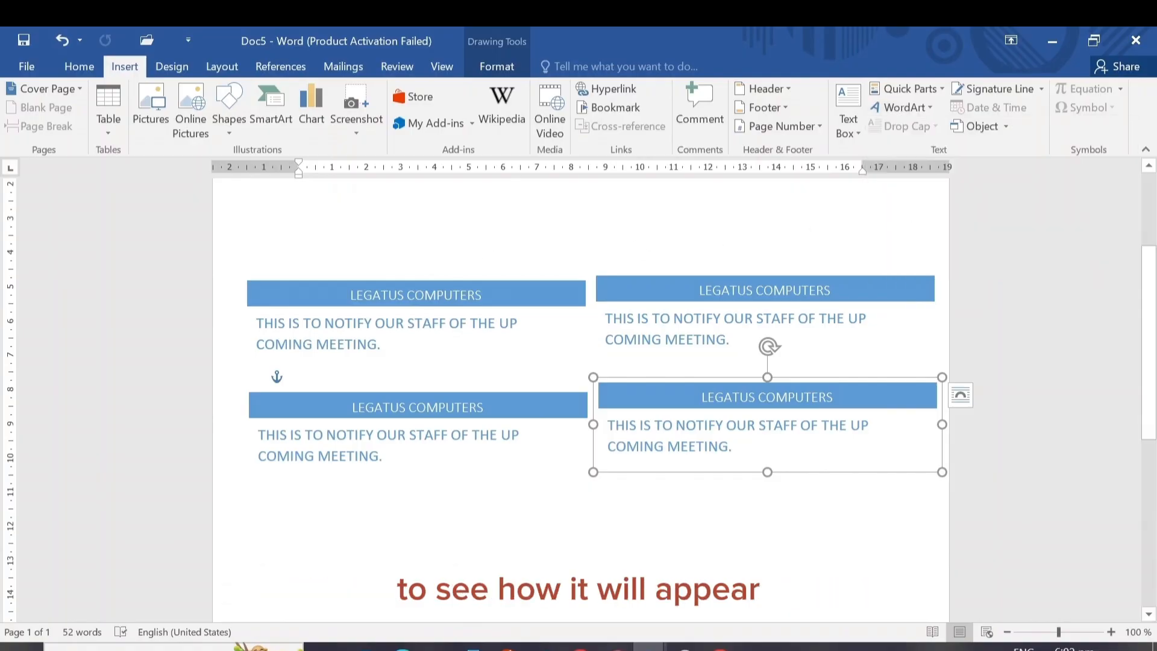
click(356, 295)
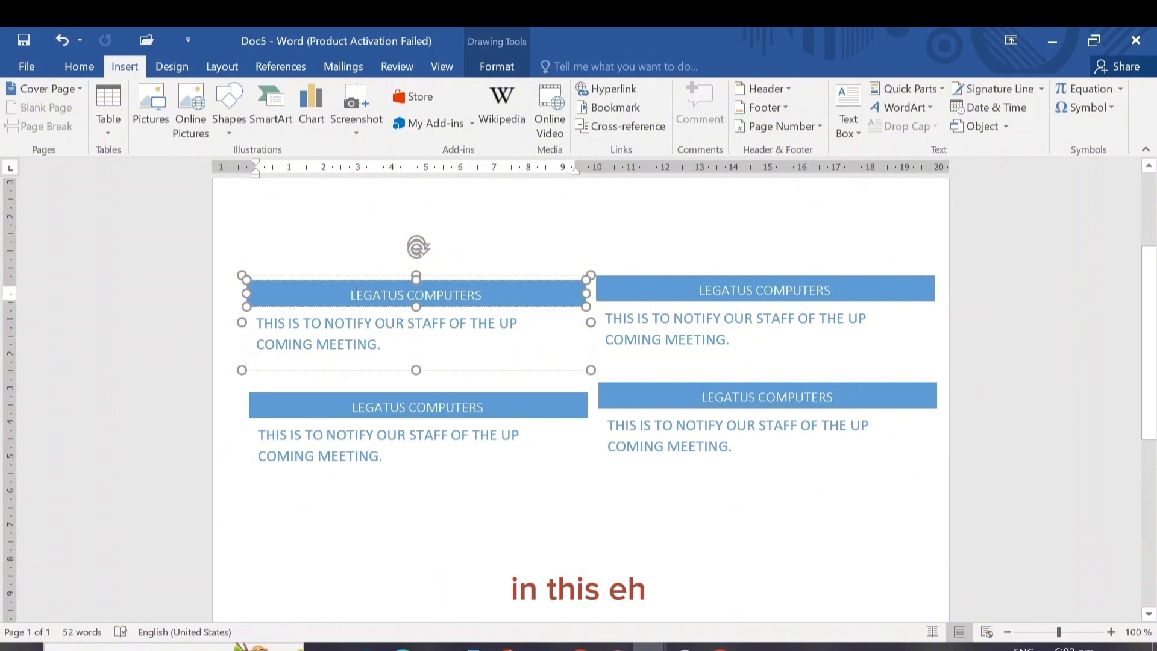
drag(490, 295, 350, 295)
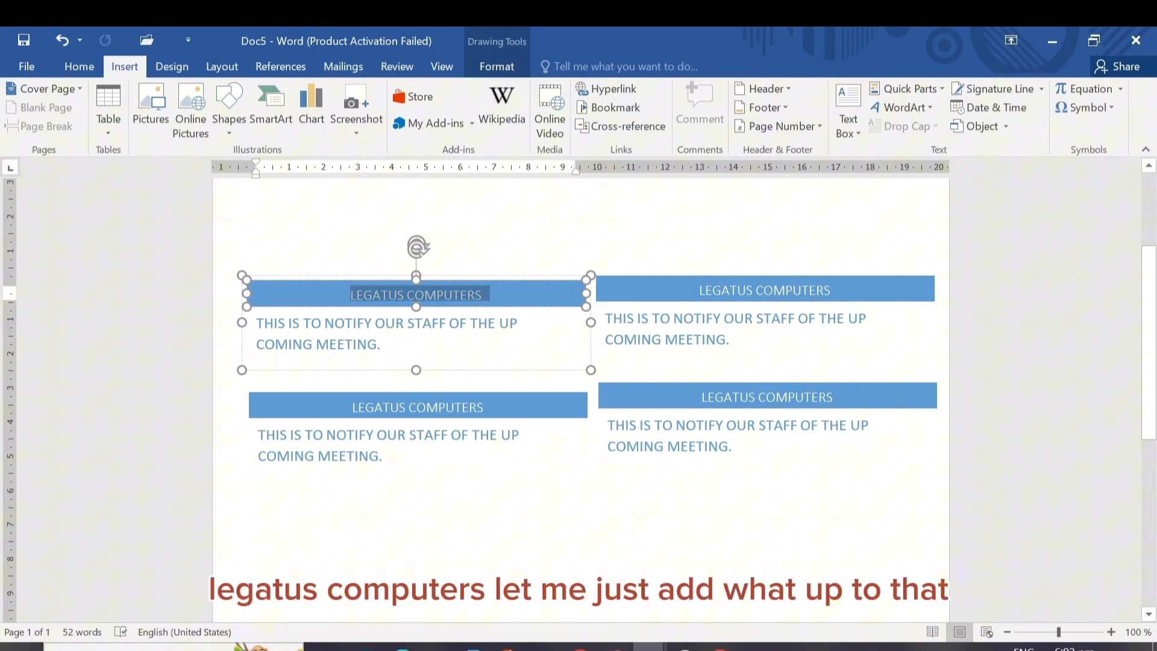
click(914, 109)
click(944, 195)
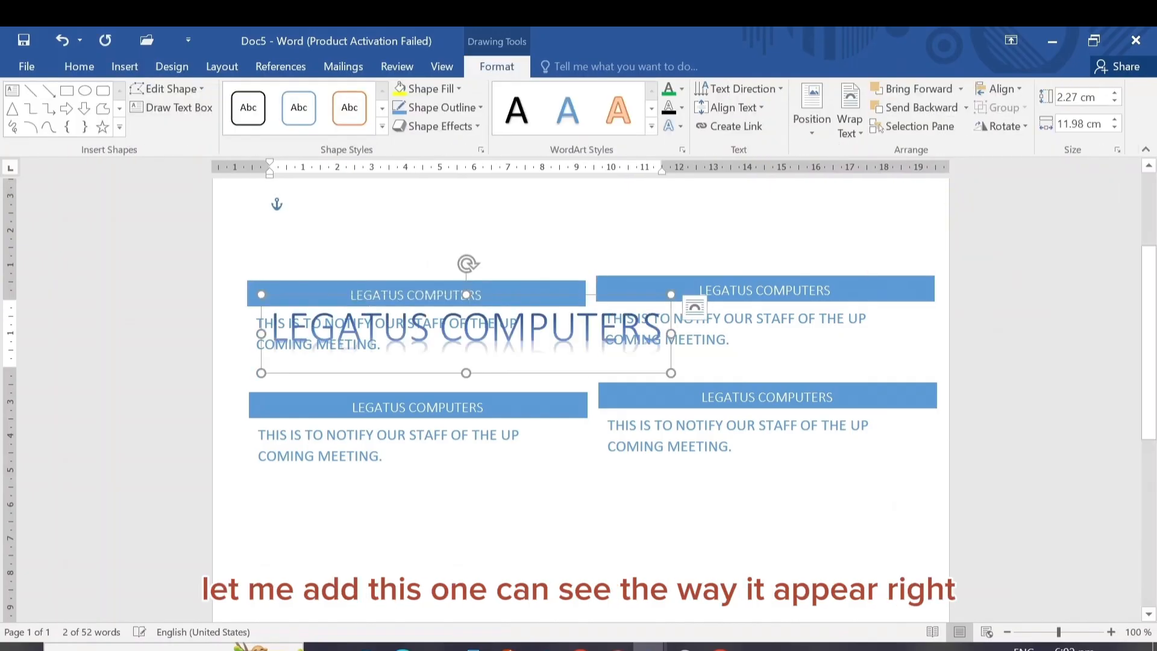
click(620, 228)
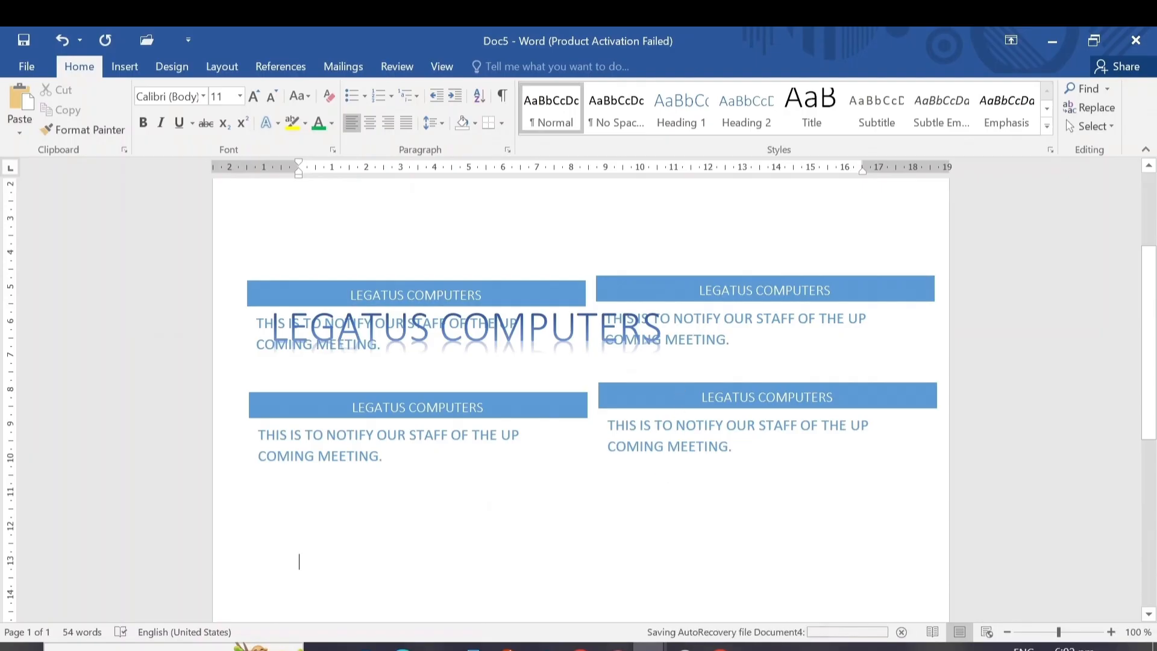
Switch to the "first work" document and turn "Working with Graphics and Media" in the Section 4 heading into black WordArt with a blue-edged shadow
mouse_move(650, 647)
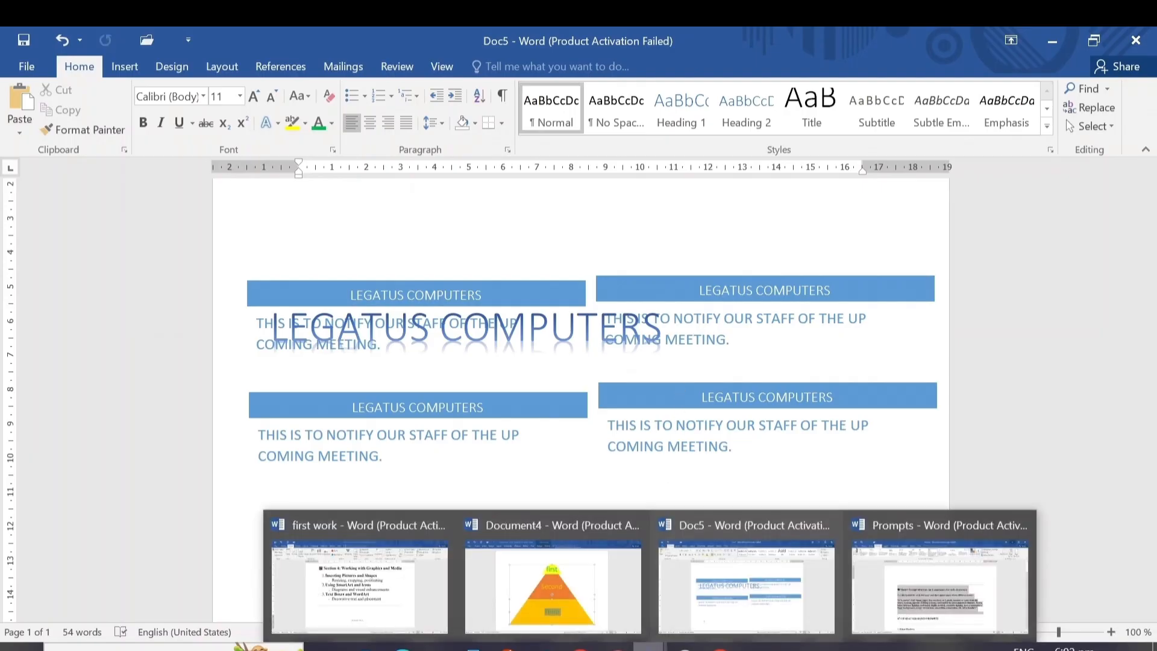
click(358, 599)
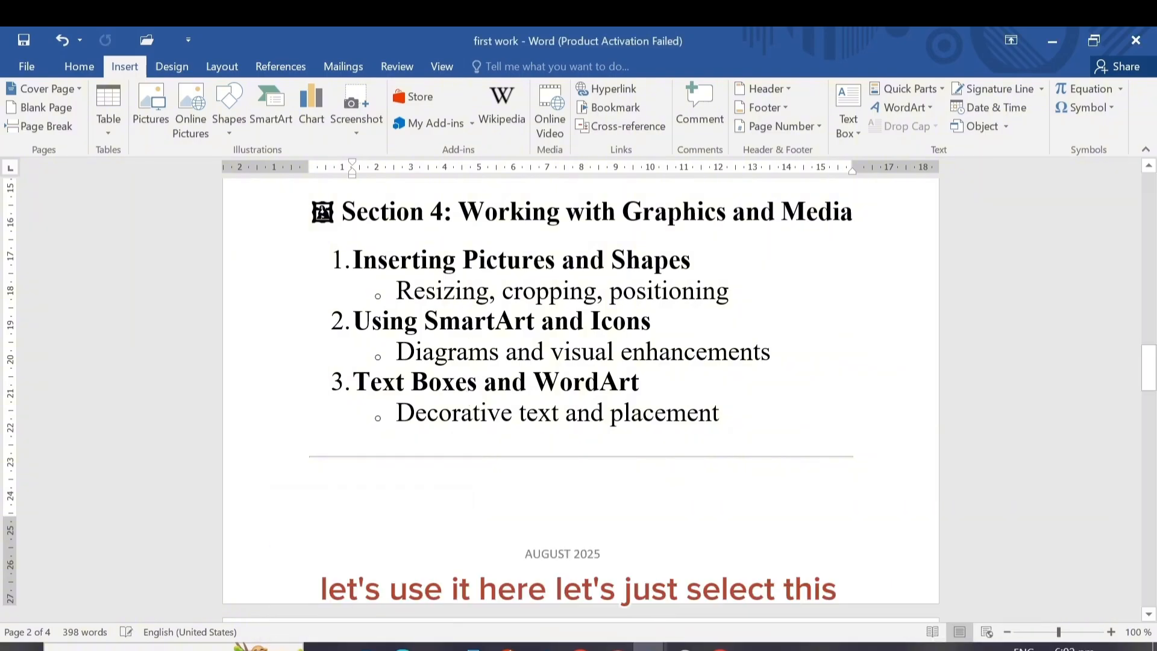
drag(458, 212, 853, 212)
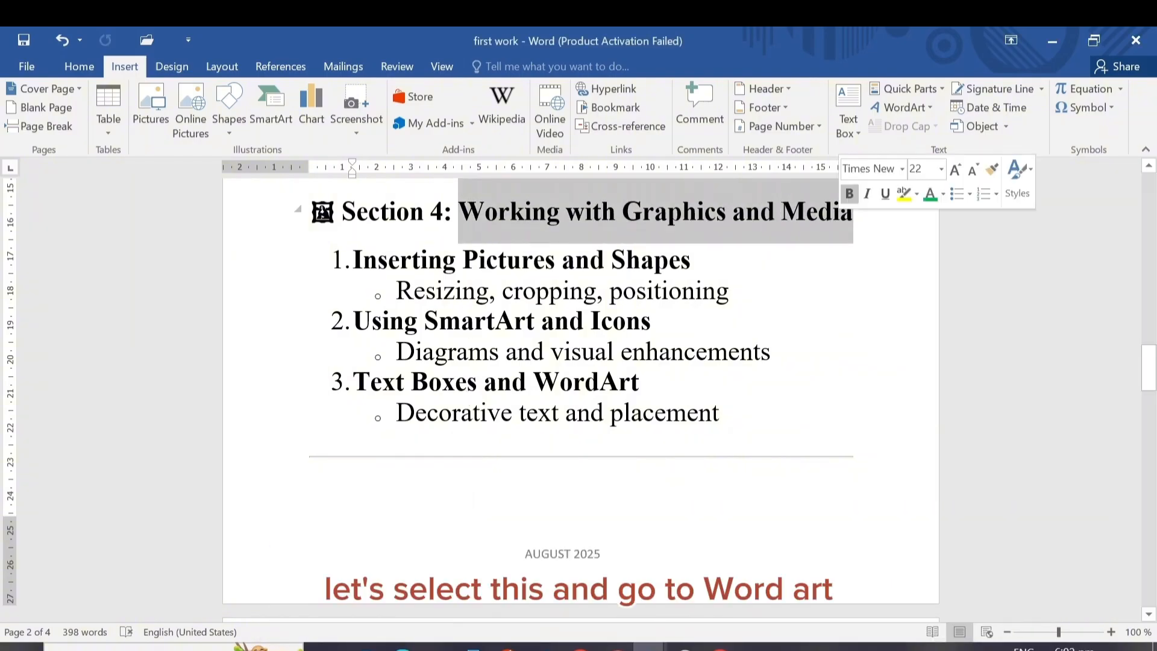
click(932, 108)
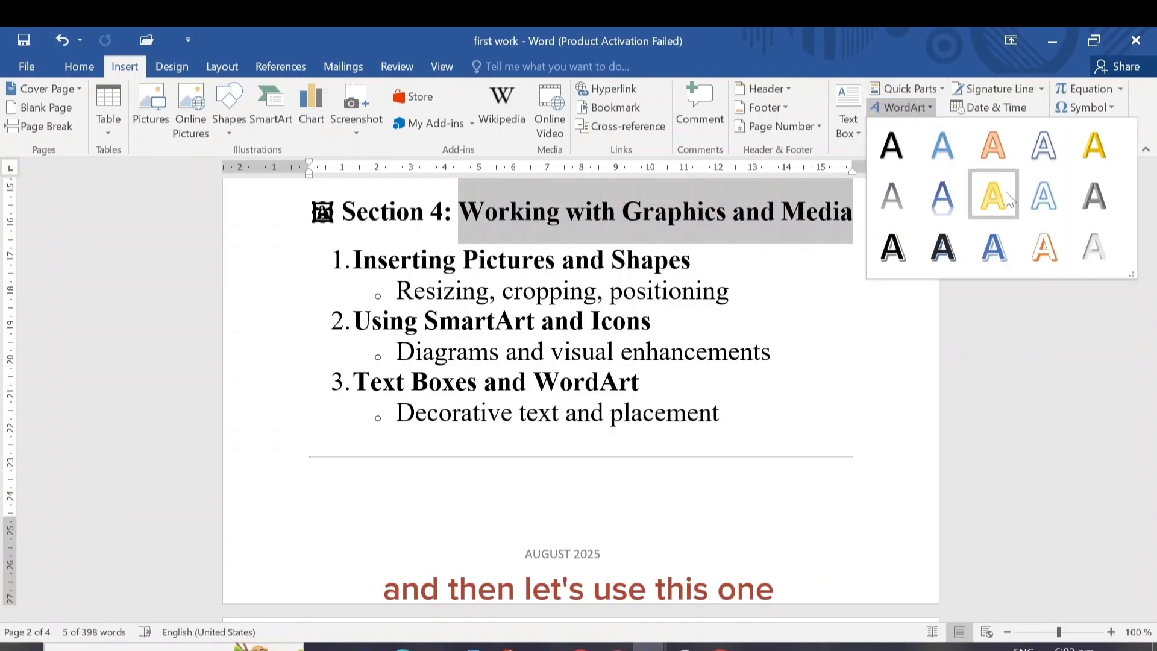
click(943, 245)
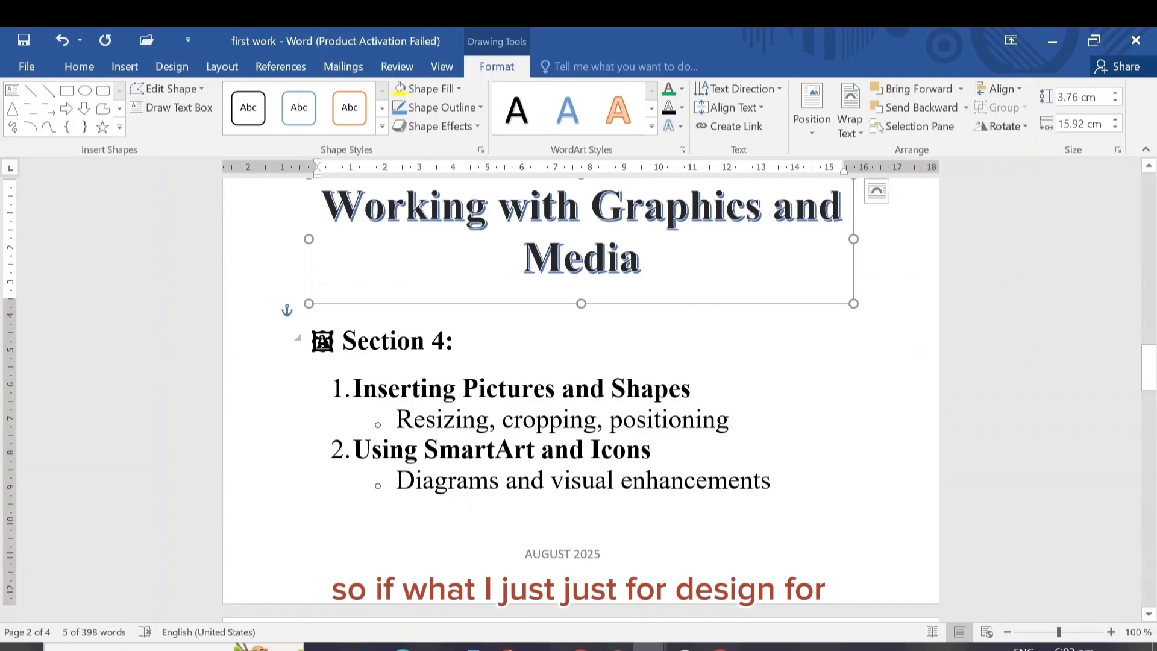
click(726, 328)
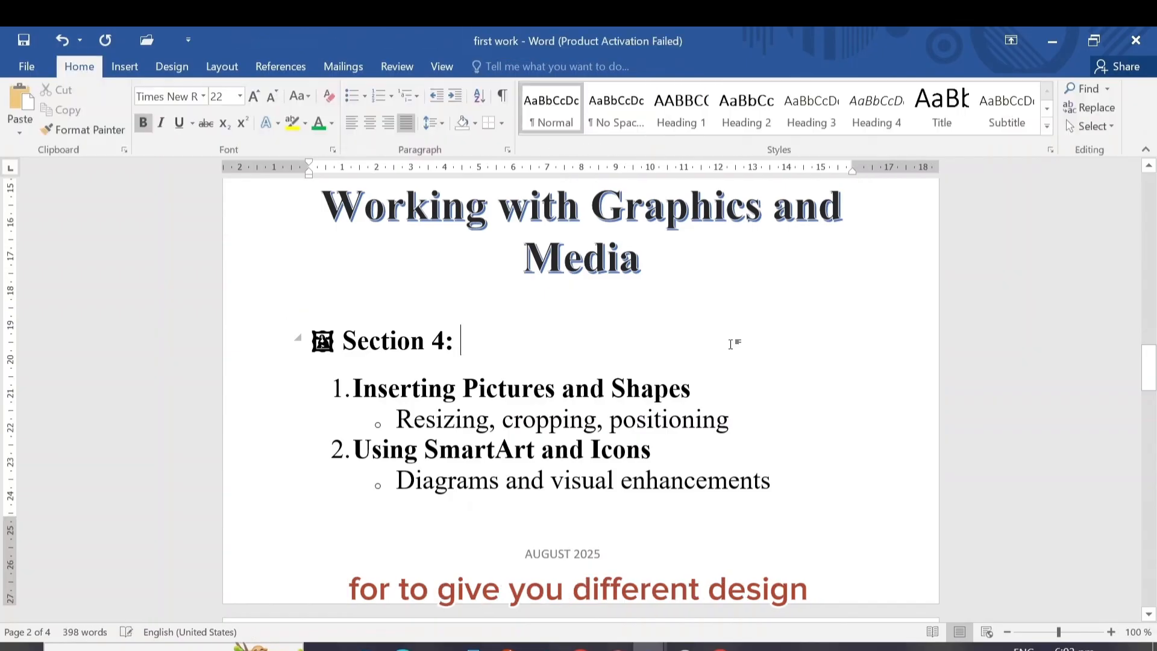
Undo the WordArt conversion of the Section 4 heading and deselect the heading text
click(67, 34)
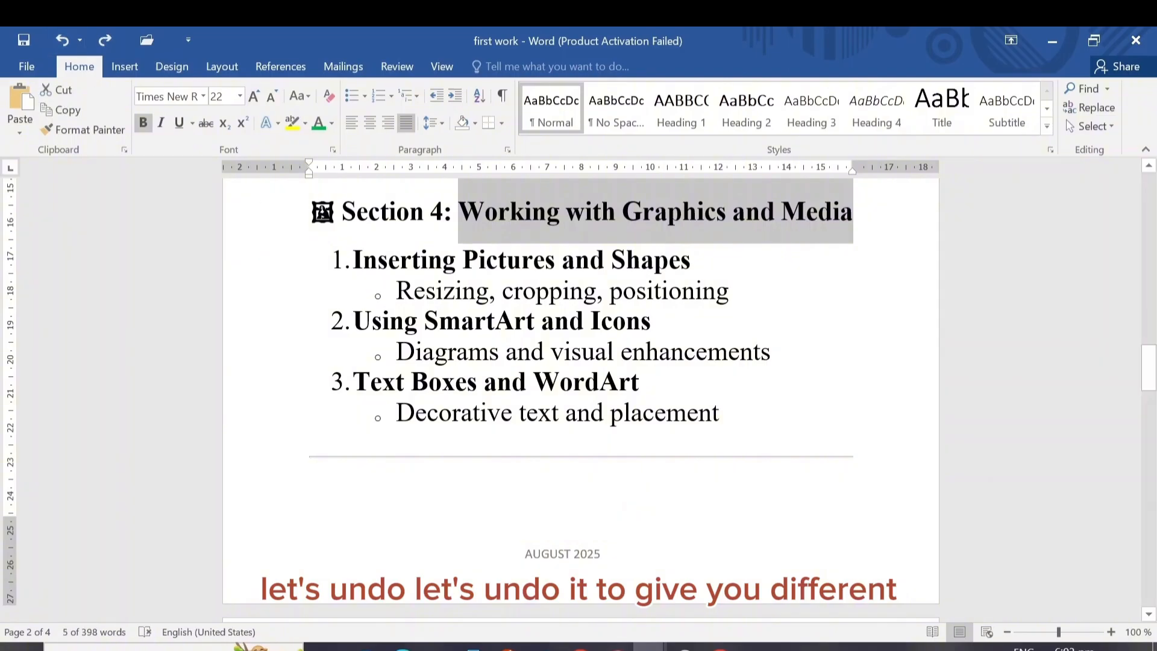
click(731, 291)
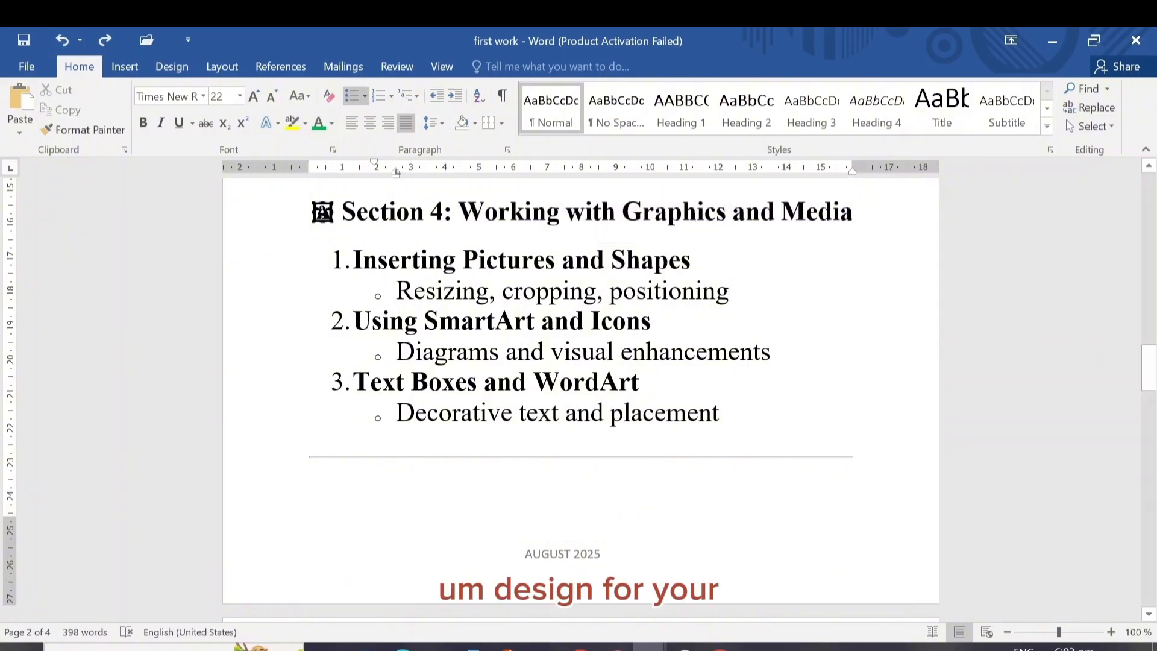